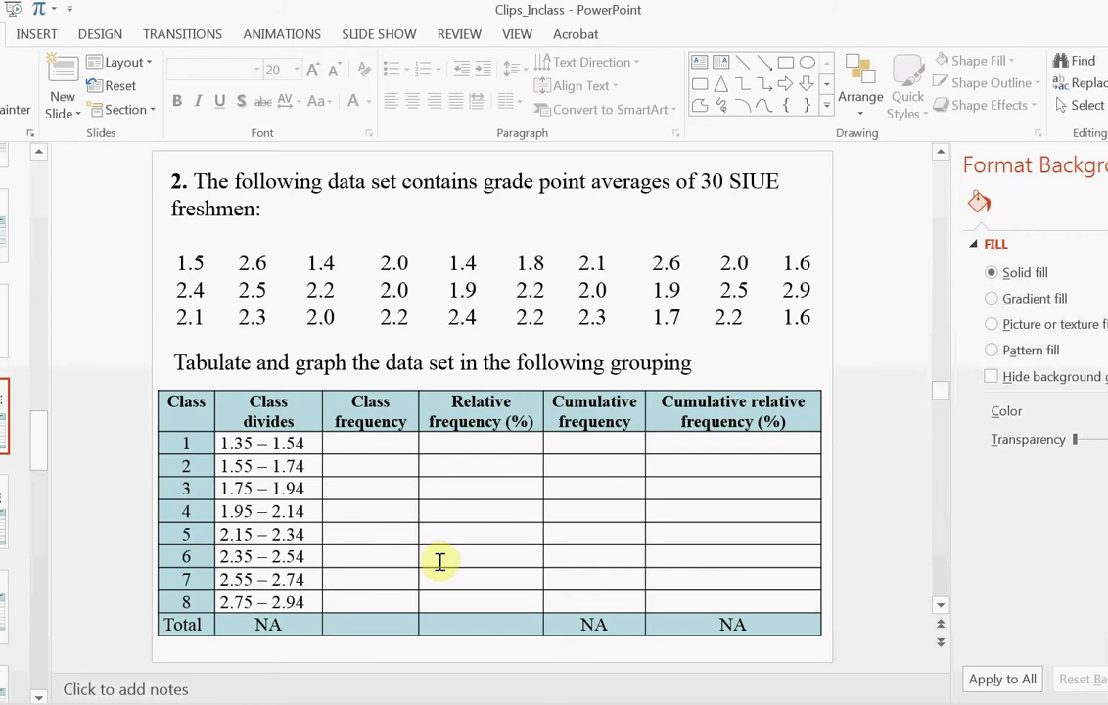
Enter a class frequency of 1 for class 1 and for class 7 in the grouping table
left_click(370, 444)
type("1")
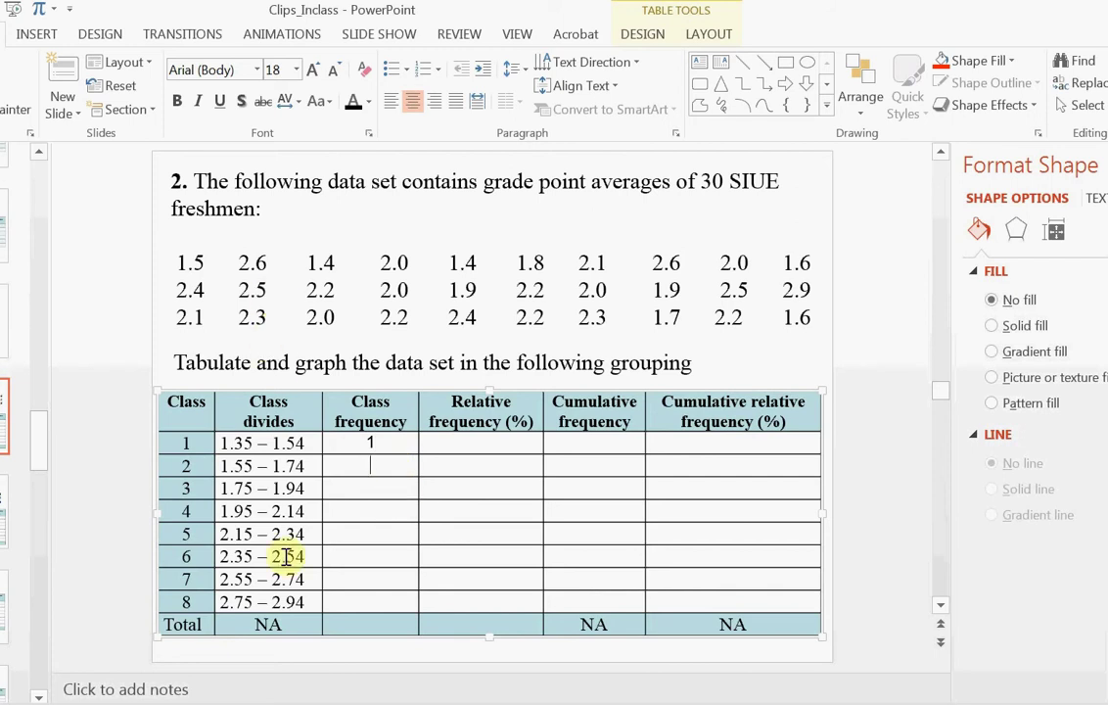
left_click(372, 579)
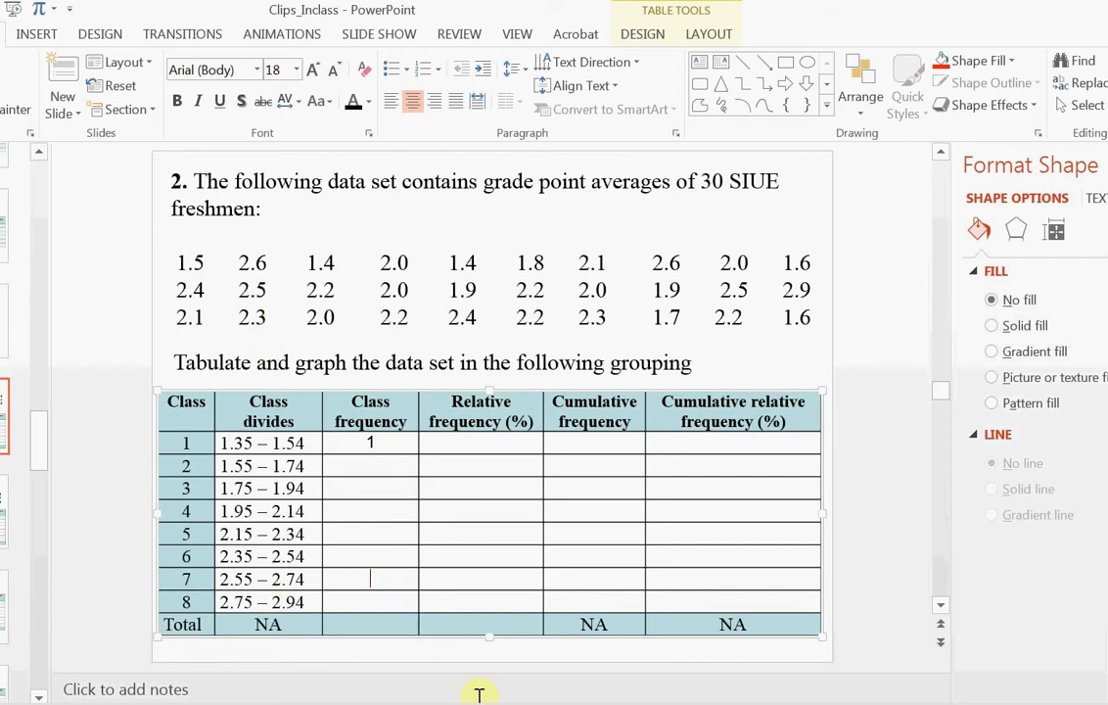
type("1")
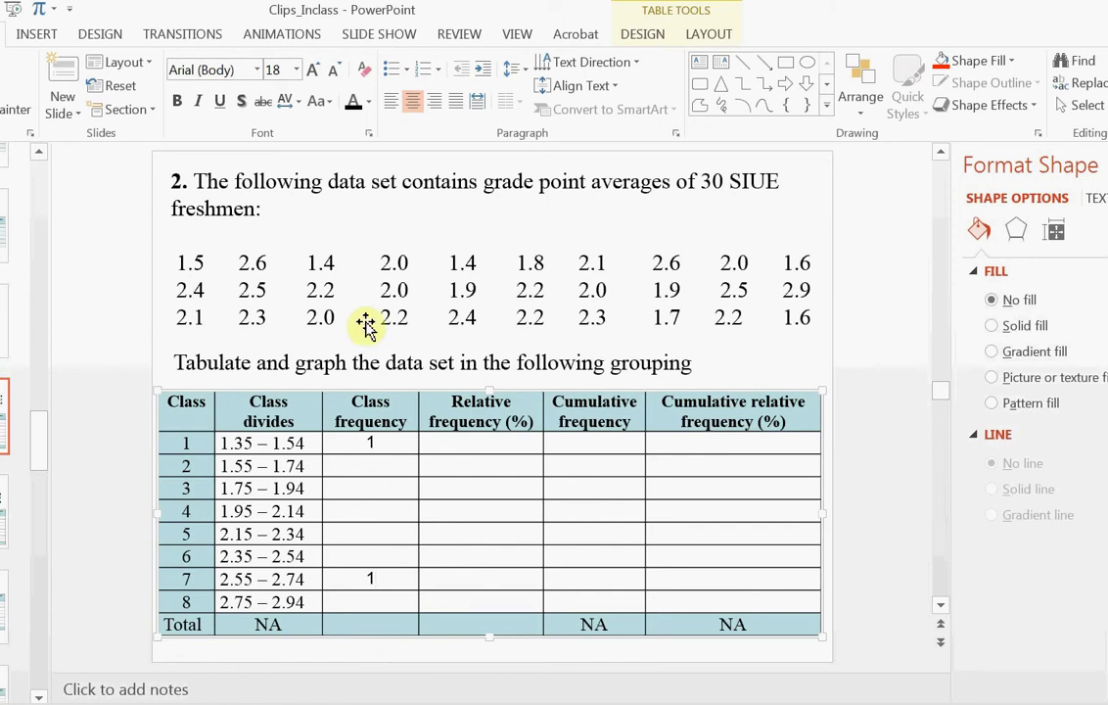
Change the class frequency of class 1 (1.35 – 1.54) to 2
left_click(360, 265)
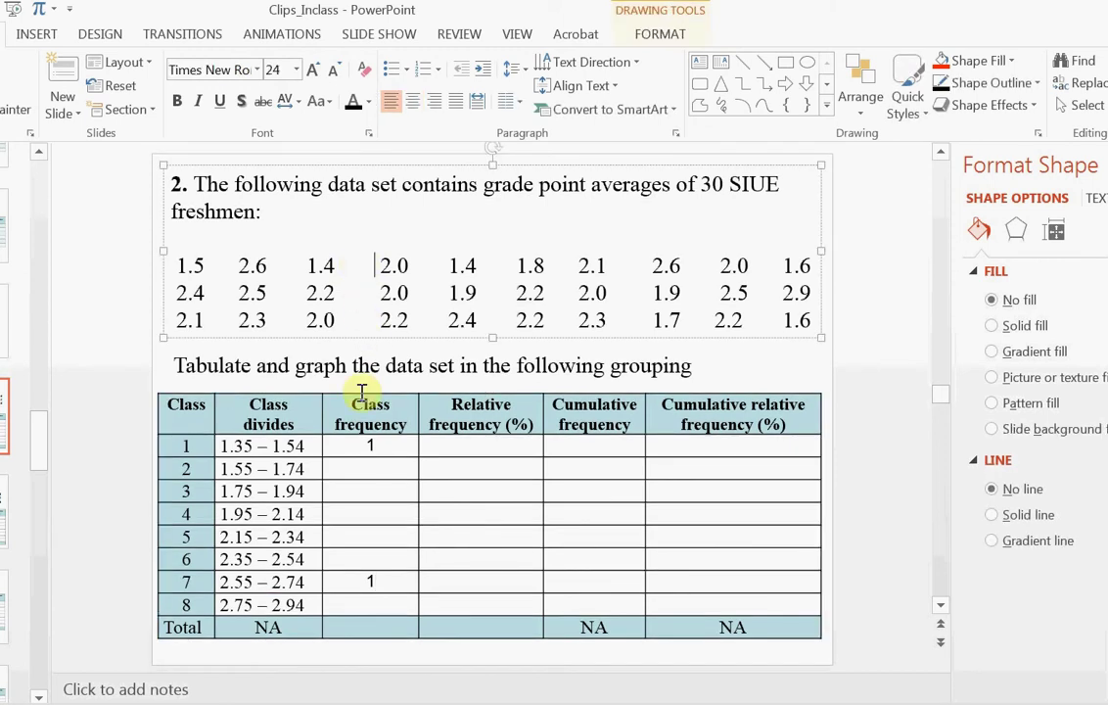
left_click(371, 444)
key("BackSpace")
key("ctrl+z")
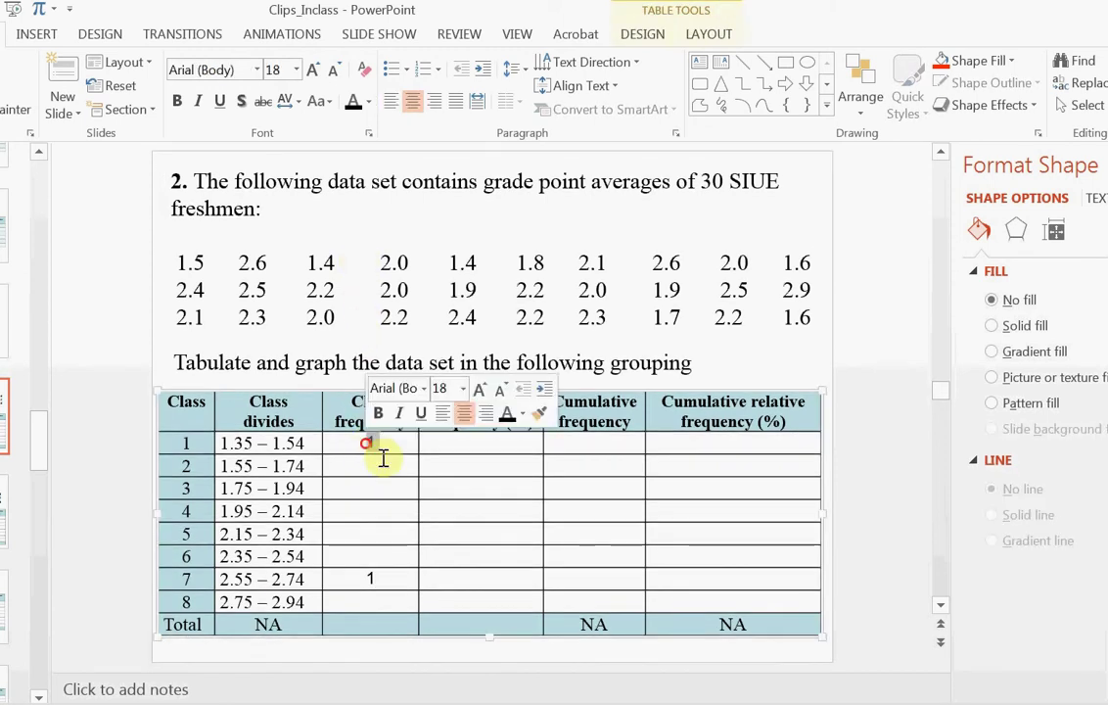
type("2")
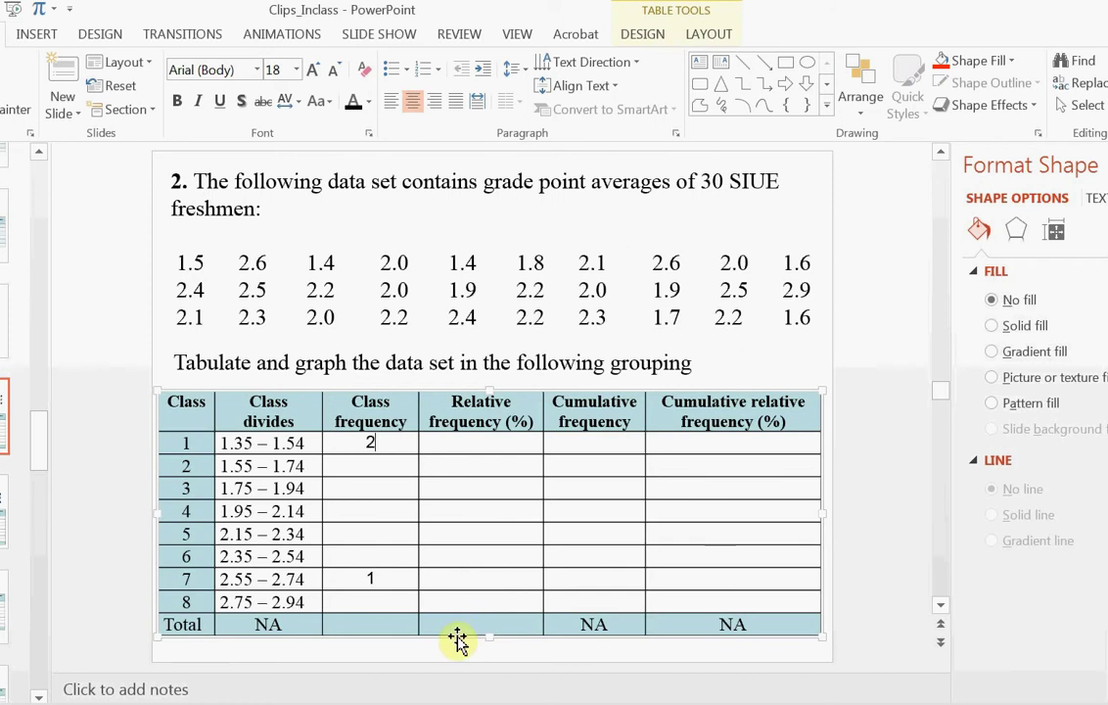
left_click(446, 654)
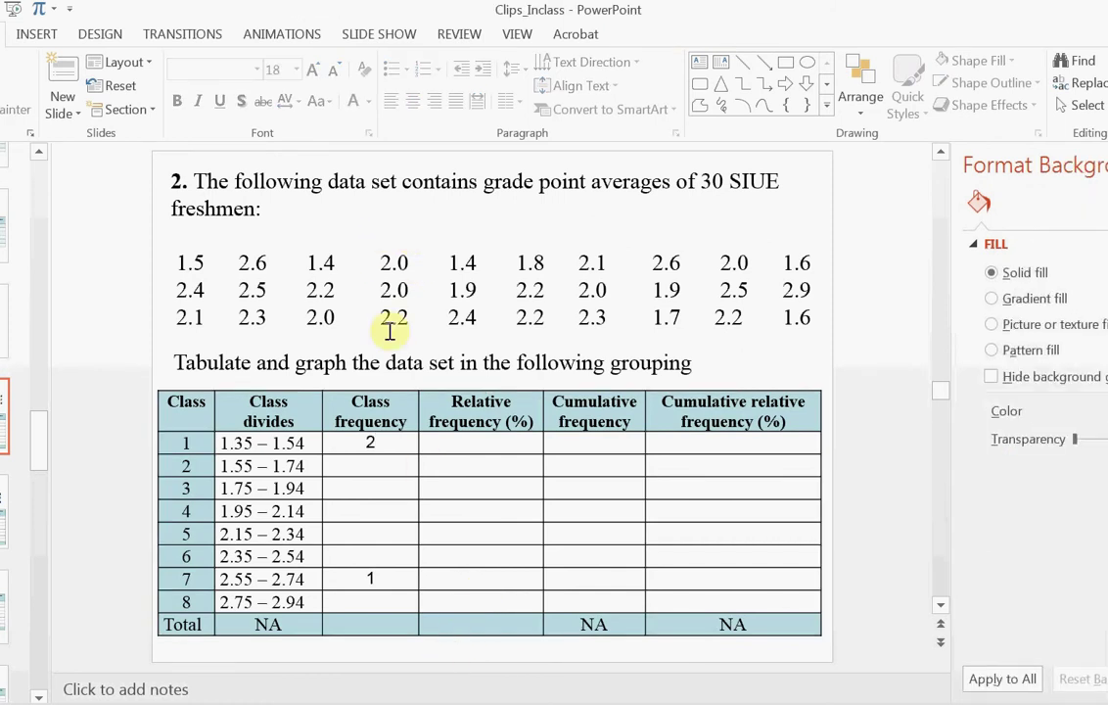
Enter a class frequency of 1 for class 4 (1.95 – 2.14)
left_click(367, 510)
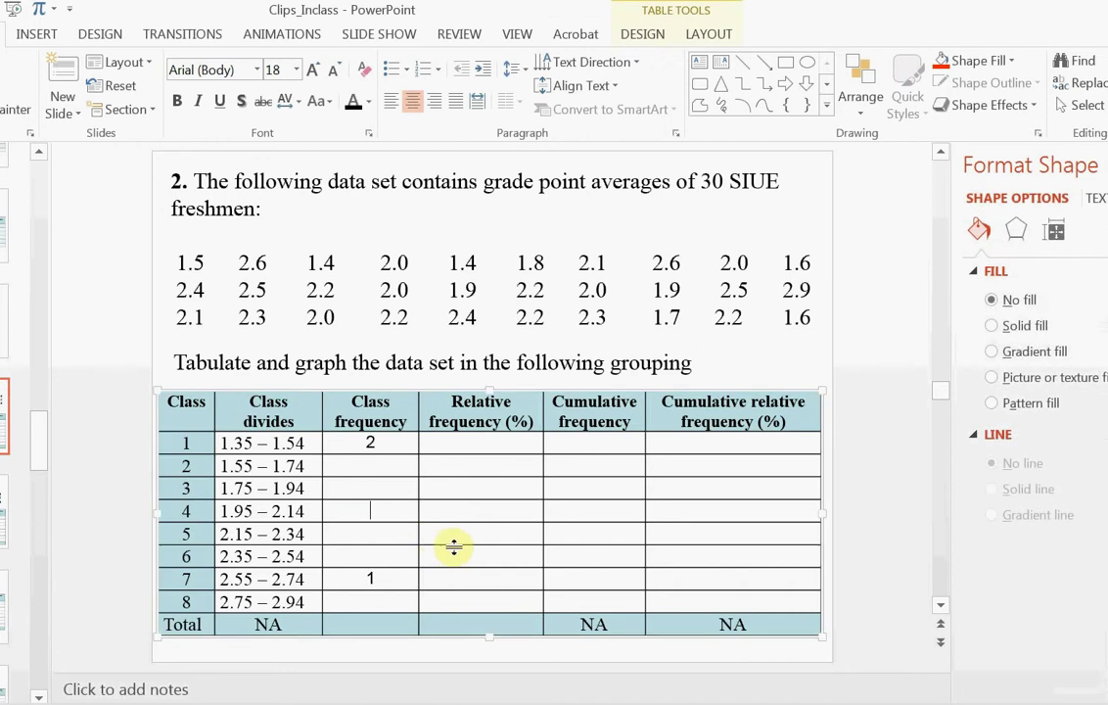
type("1")
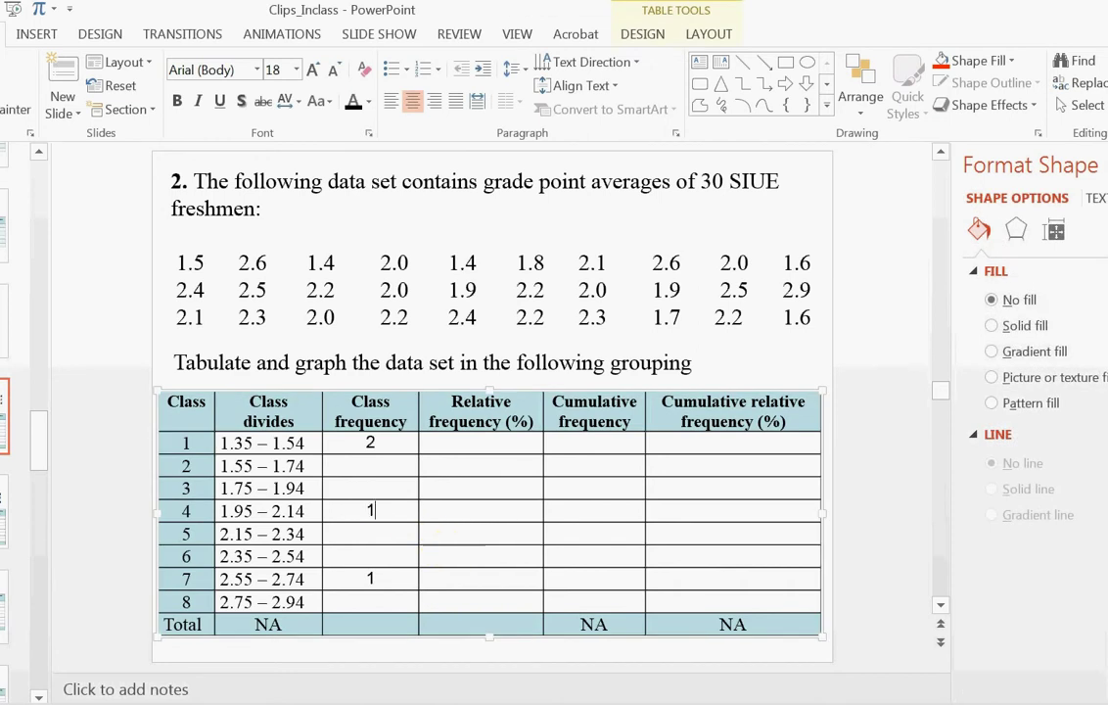
left_click(440, 660)
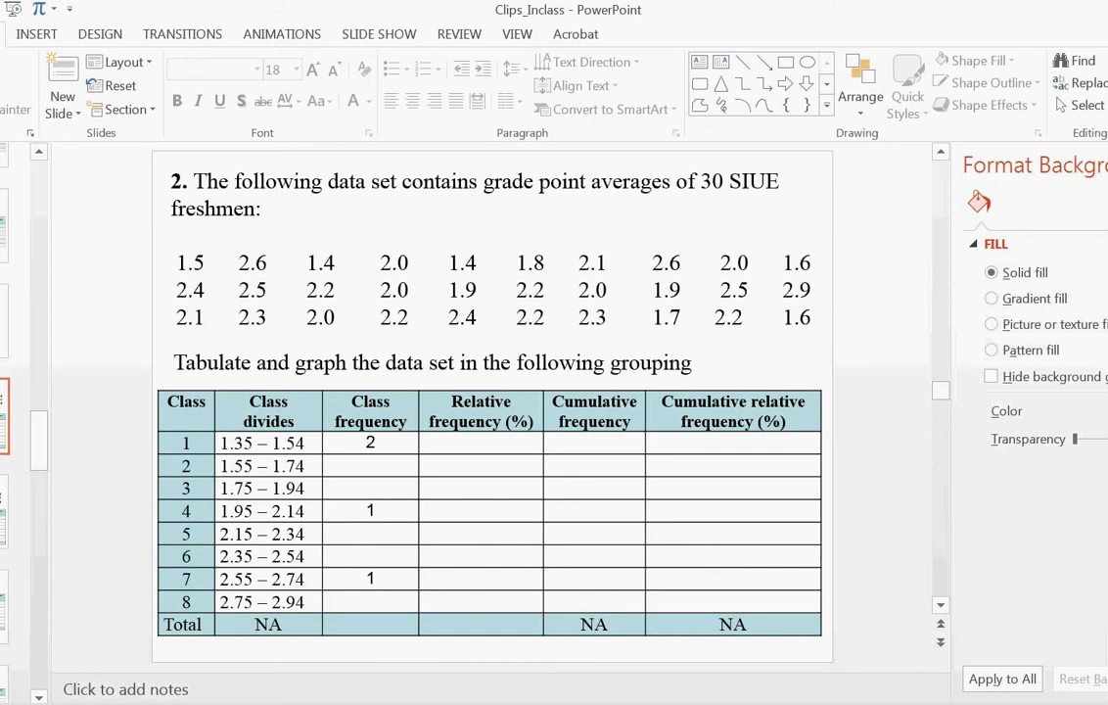
On the next slide, enter relative frequencies of 10, 10, 10, 23 and 23 percent for classes 1 to 5
left_click(6, 511)
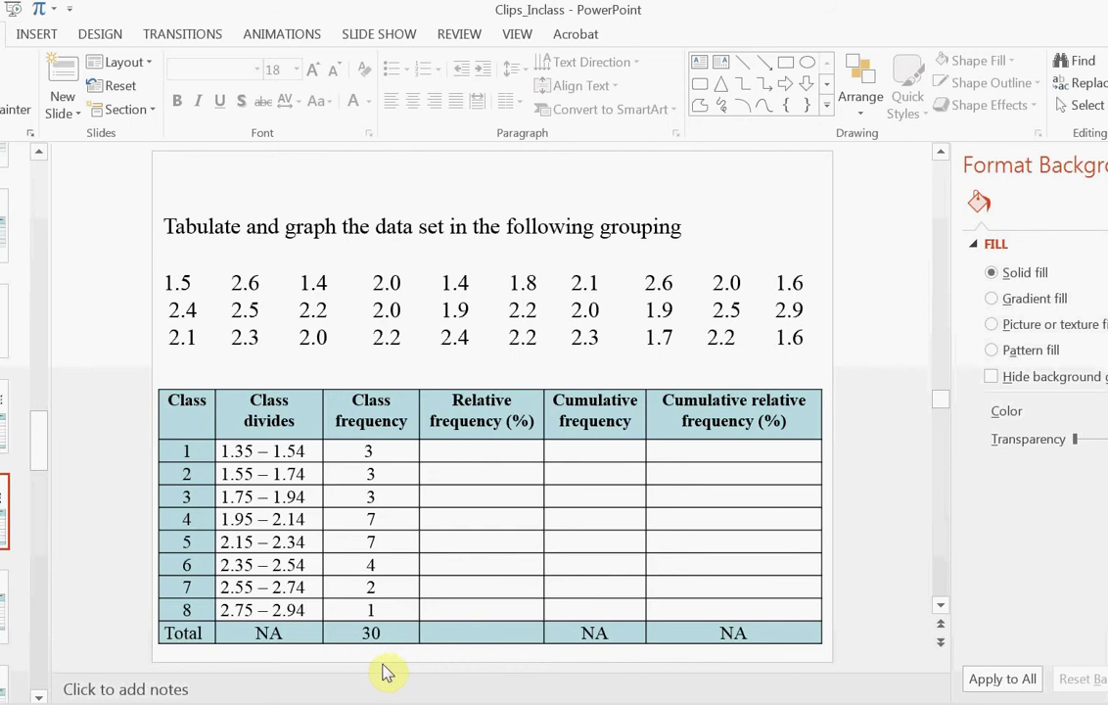
left_click(479, 451)
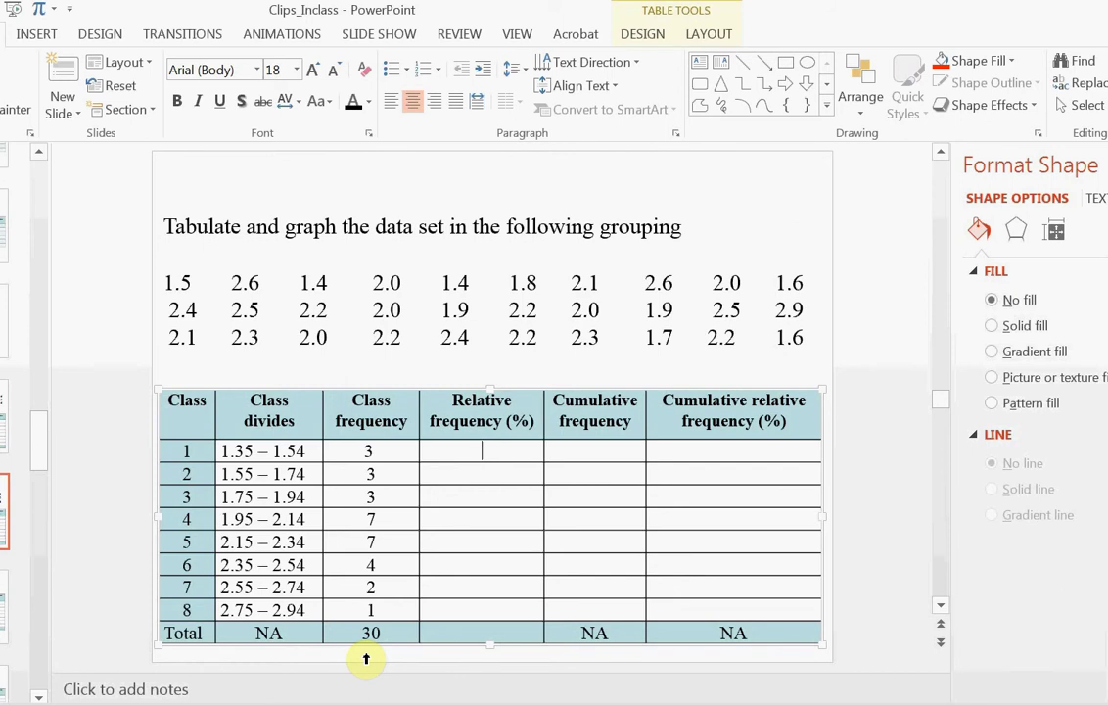
type("10")
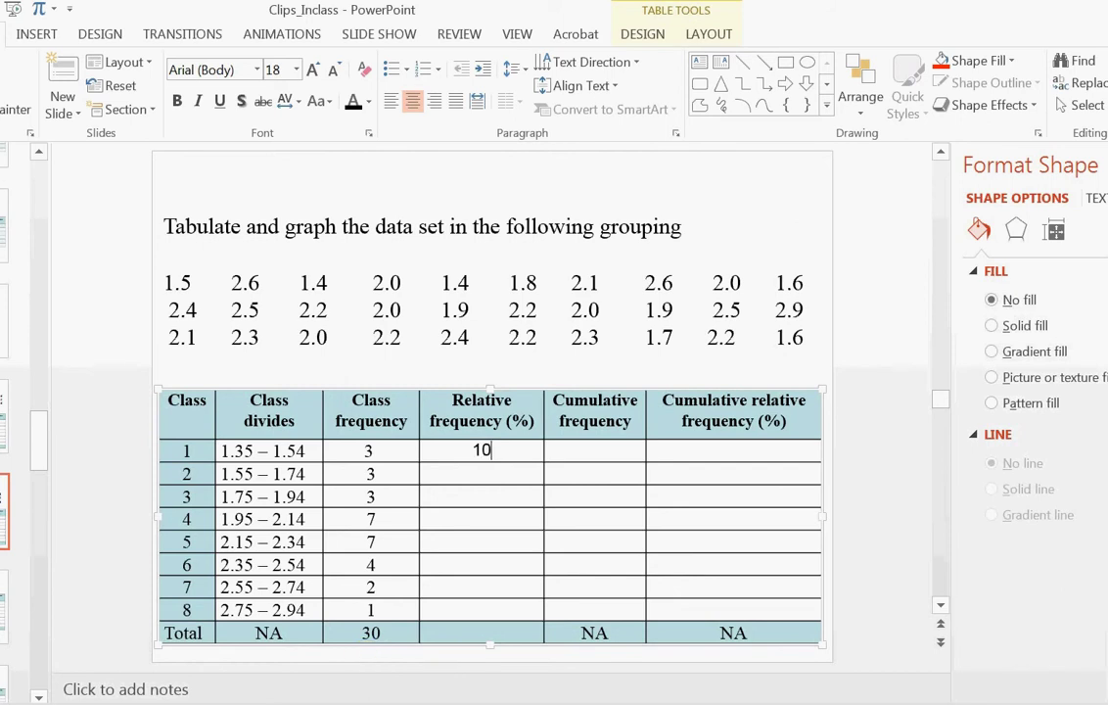
key("Down")
type("10")
key("Down")
type("10")
key("Down")
type("23")
left_click(482, 542)
type("23")
left_click(481, 564)
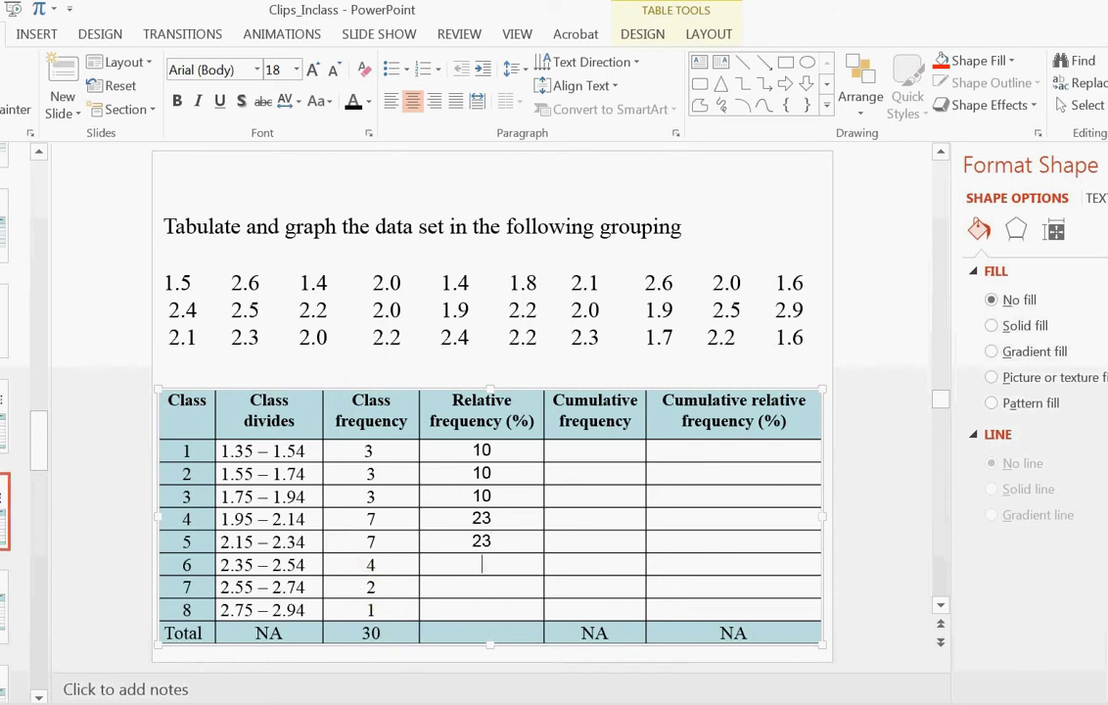
On the following slide, enter cumulative frequencies of 3, 6, 9, 16 and 23 for classes 1 to 5
key("Page_Down")
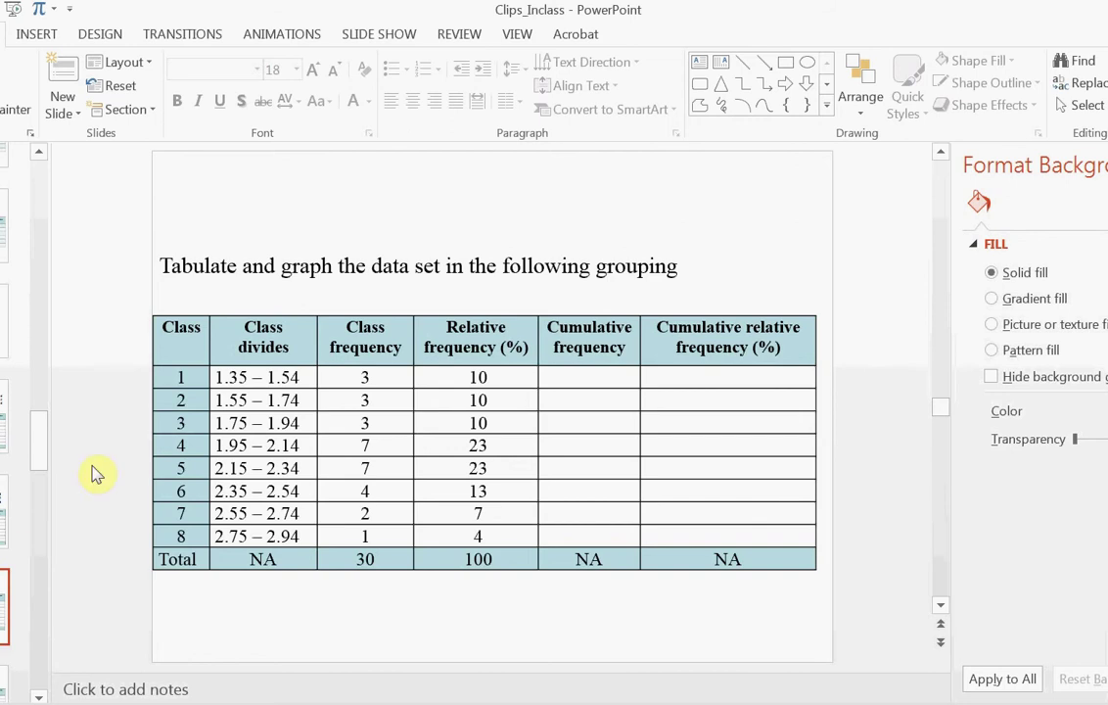
left_click(583, 374)
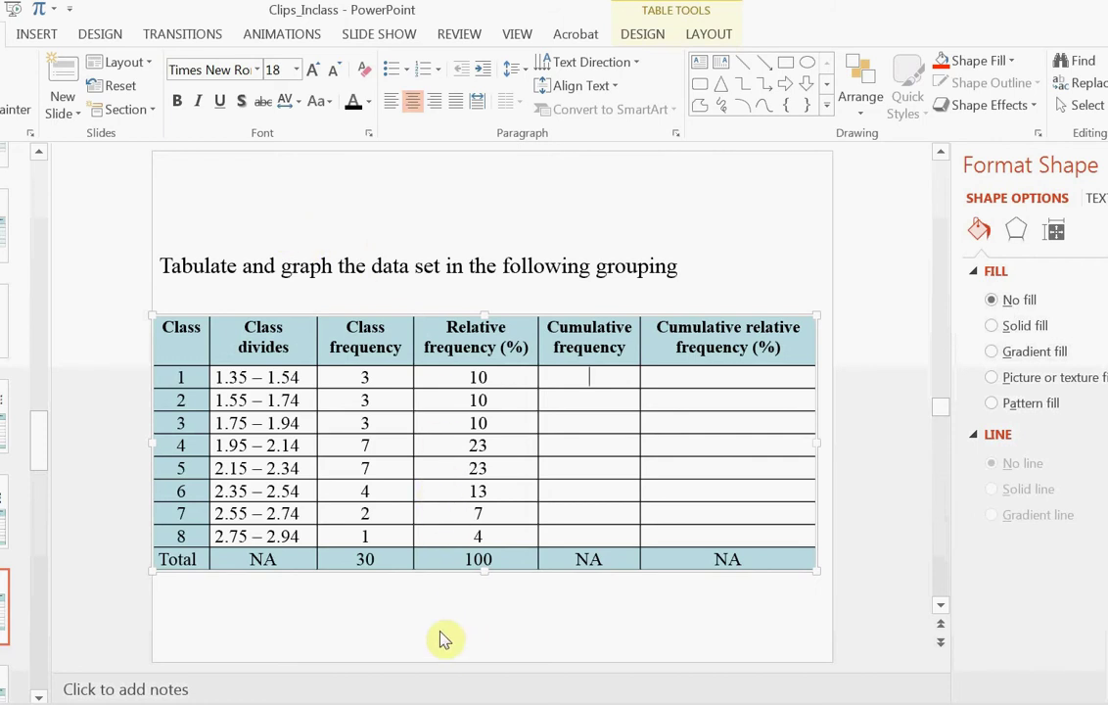
type("3")
key("Down")
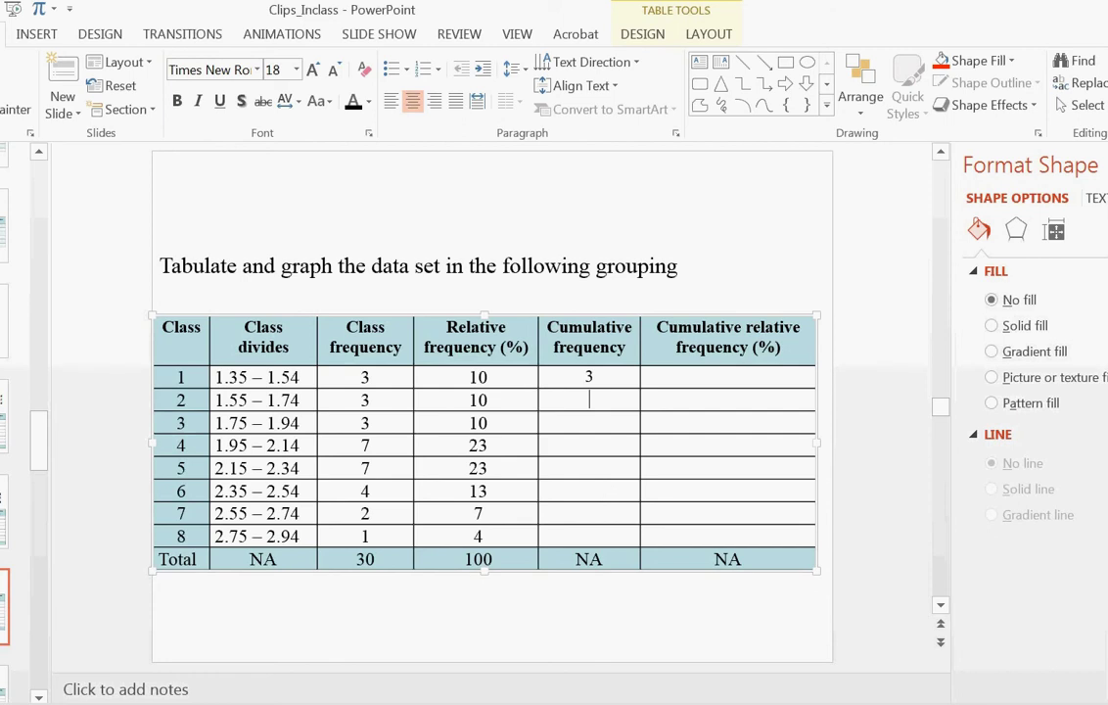
type("6")
key("Down")
type("1")
type("23")
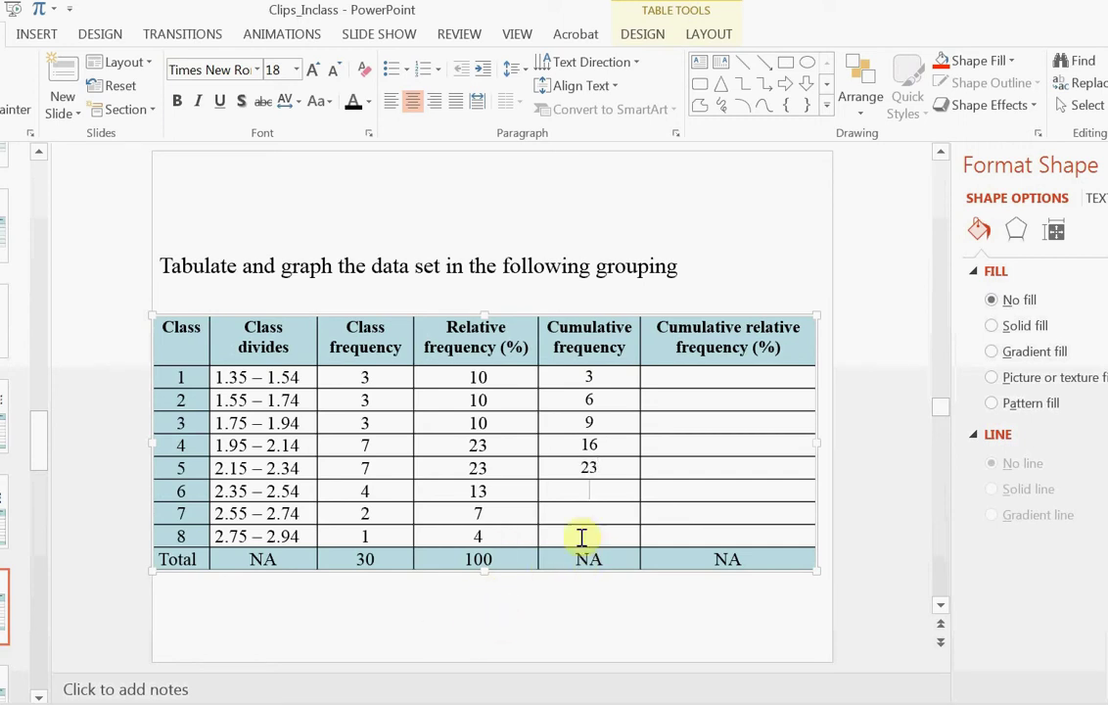
On the next slide, center-align the empty cumulative relative frequency cells of classes 1 to 8
left_click(5, 602)
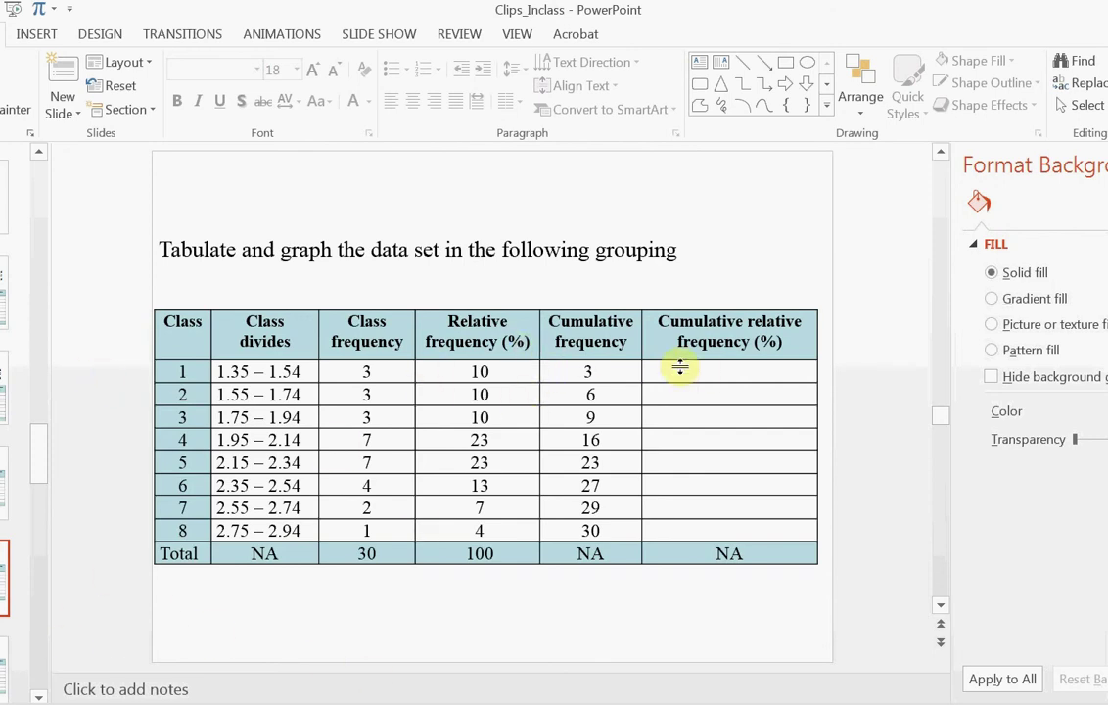
left_click(604, 377)
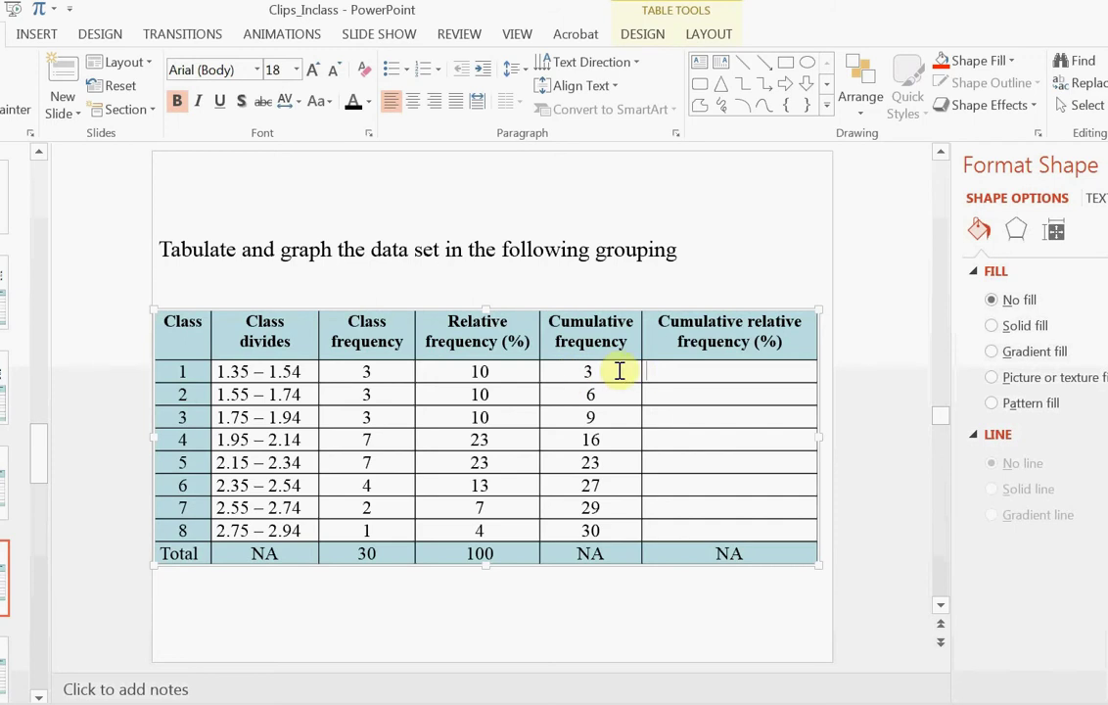
left_click(686, 371)
left_click_drag(695, 405, 720, 509)
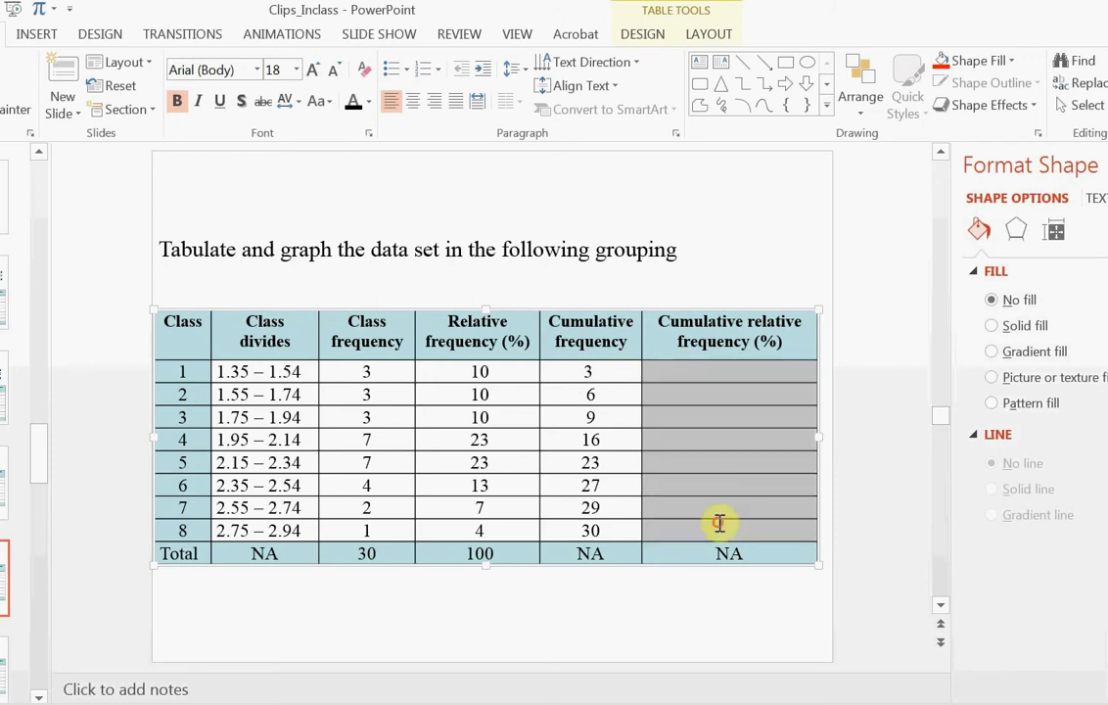
left_click(415, 102)
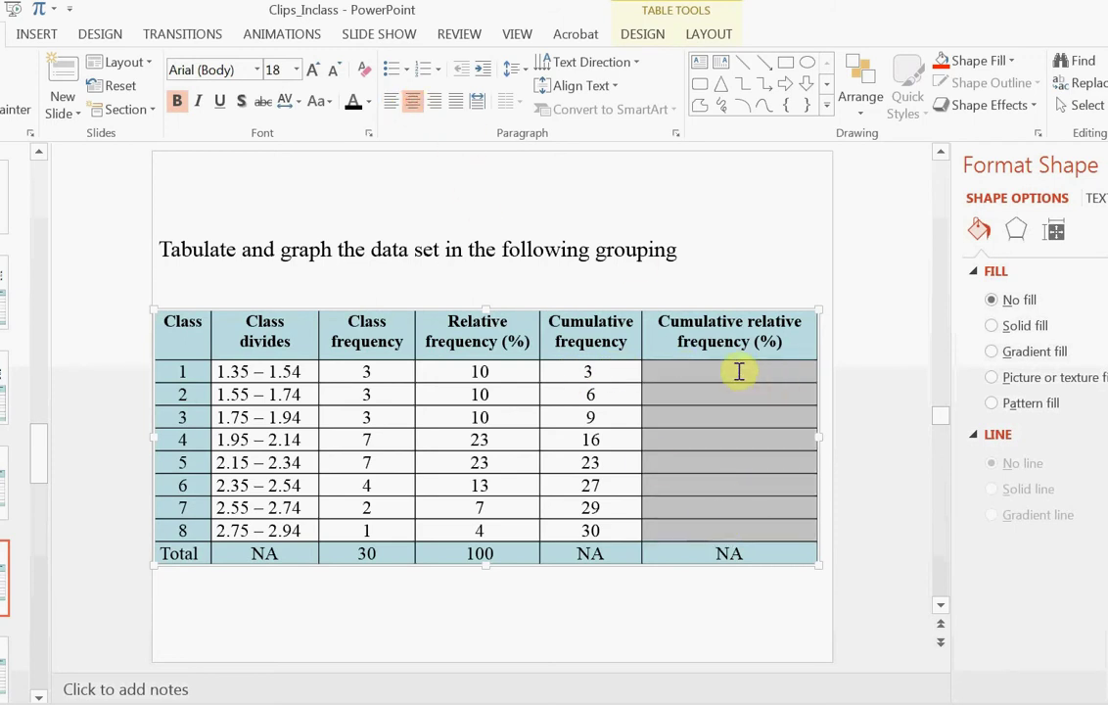
Enter 10 as the cumulative relative frequency of class 1 and apply the black font color to that column's class cells
left_click(734, 370)
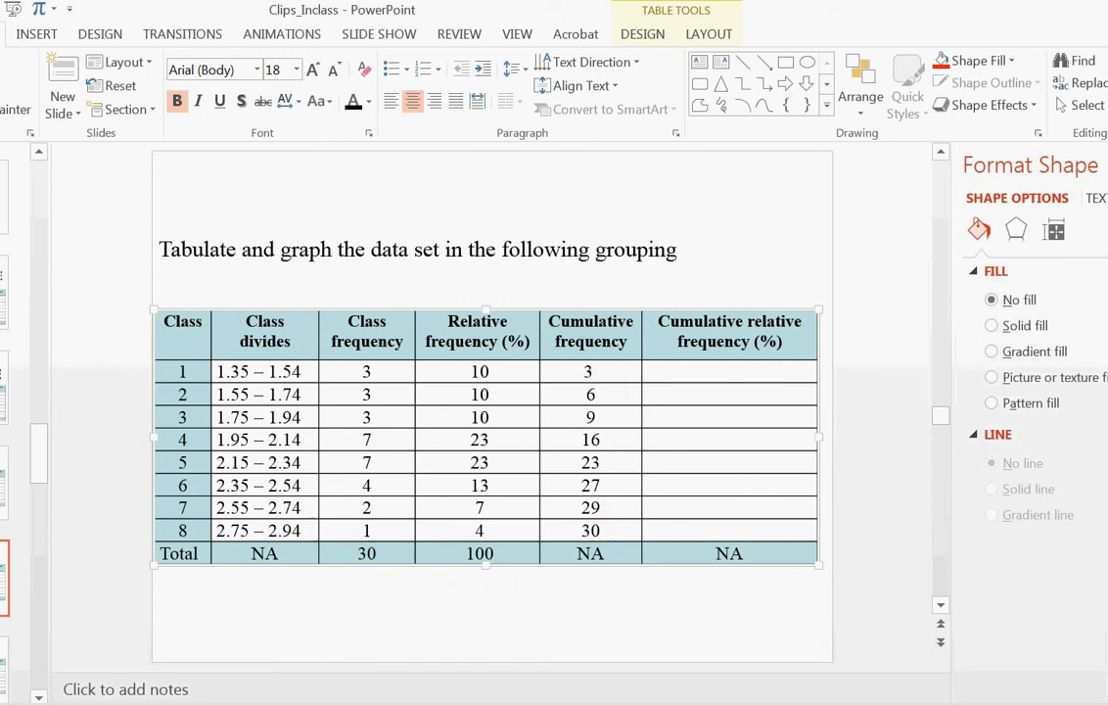
left_click_drag(666, 372, 751, 533)
left_click(354, 104)
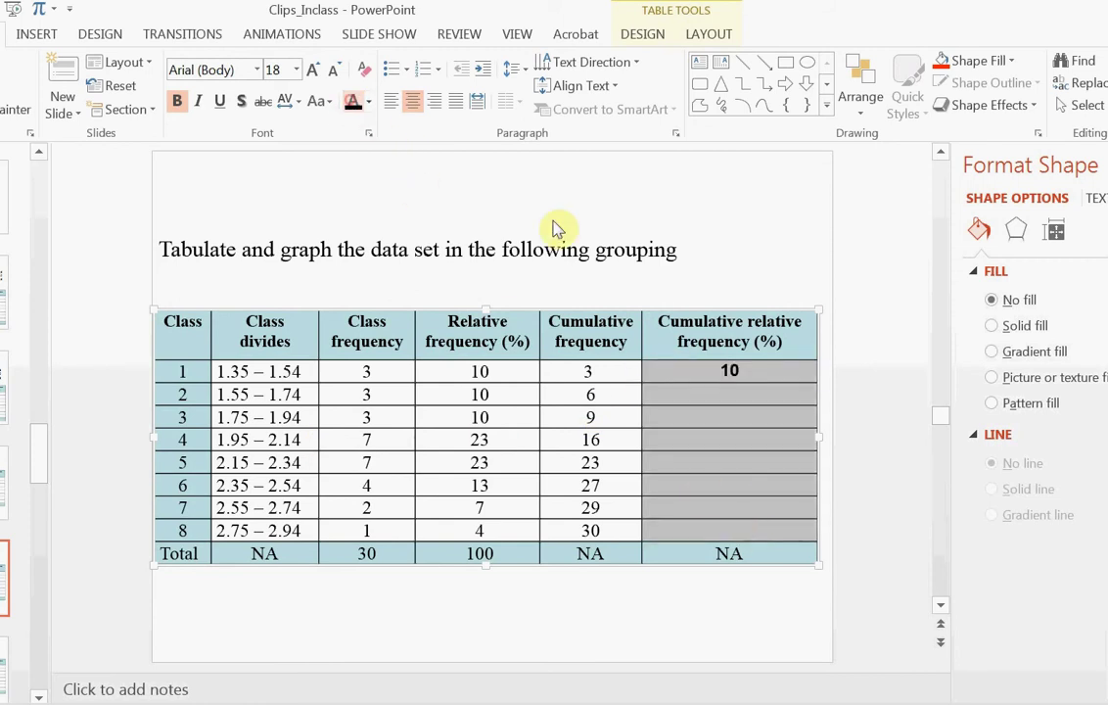
Enter cumulative relative frequencies of 20, 30, 53 and 77 percent for classes 2 to 5
left_click(733, 398)
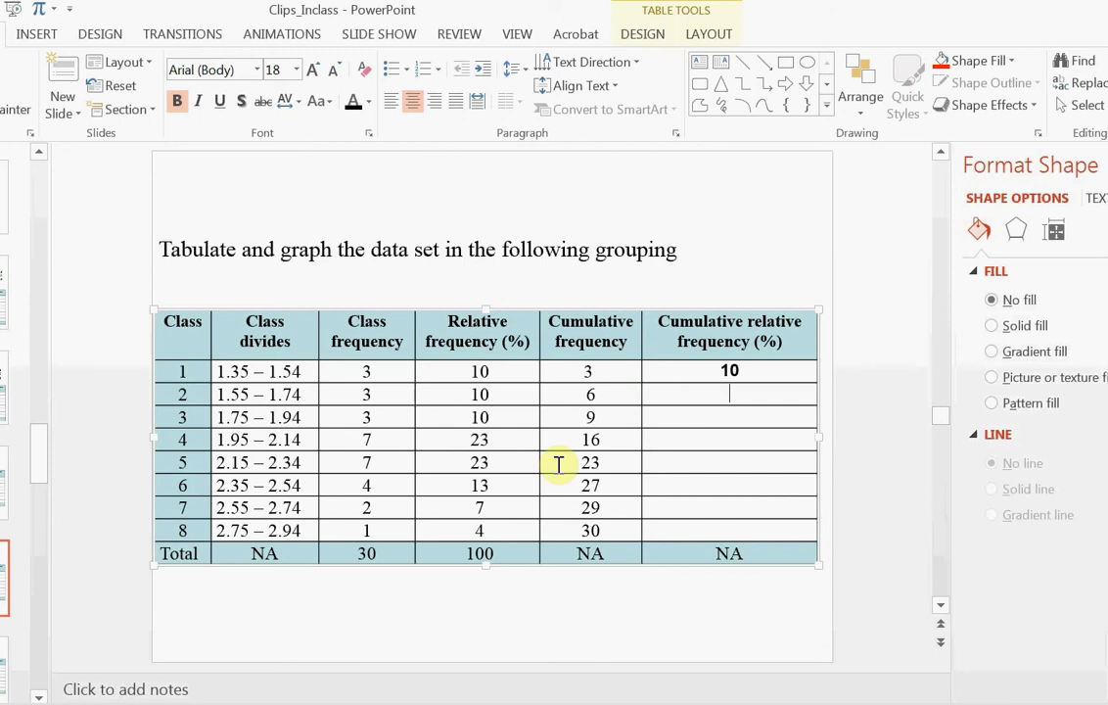
type("20")
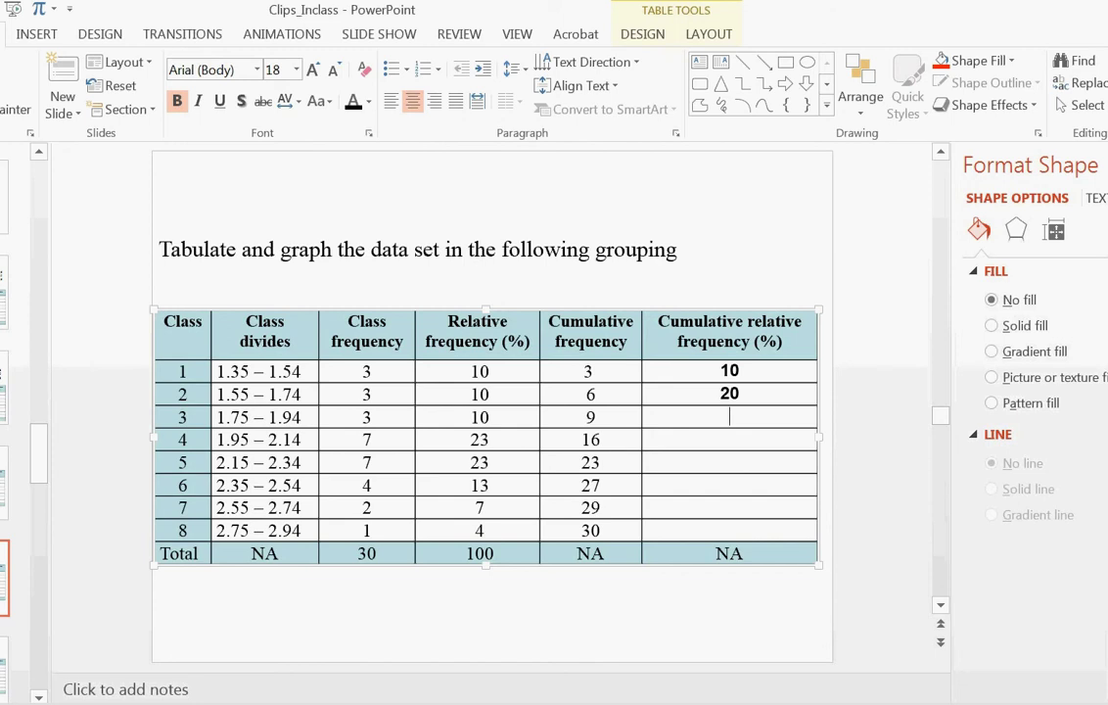
type("30")
type("53")
type("77")
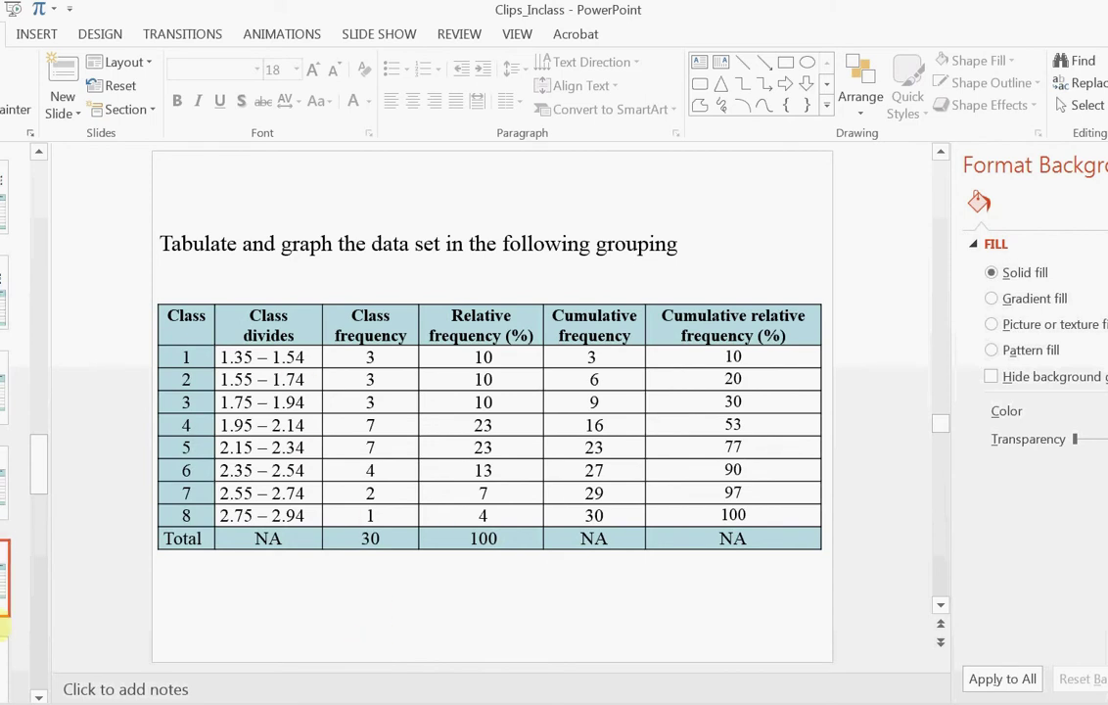
Return from the histogram slide to the completed frequency table slide and copy the whole table
scroll(339, 525, "down", 3)
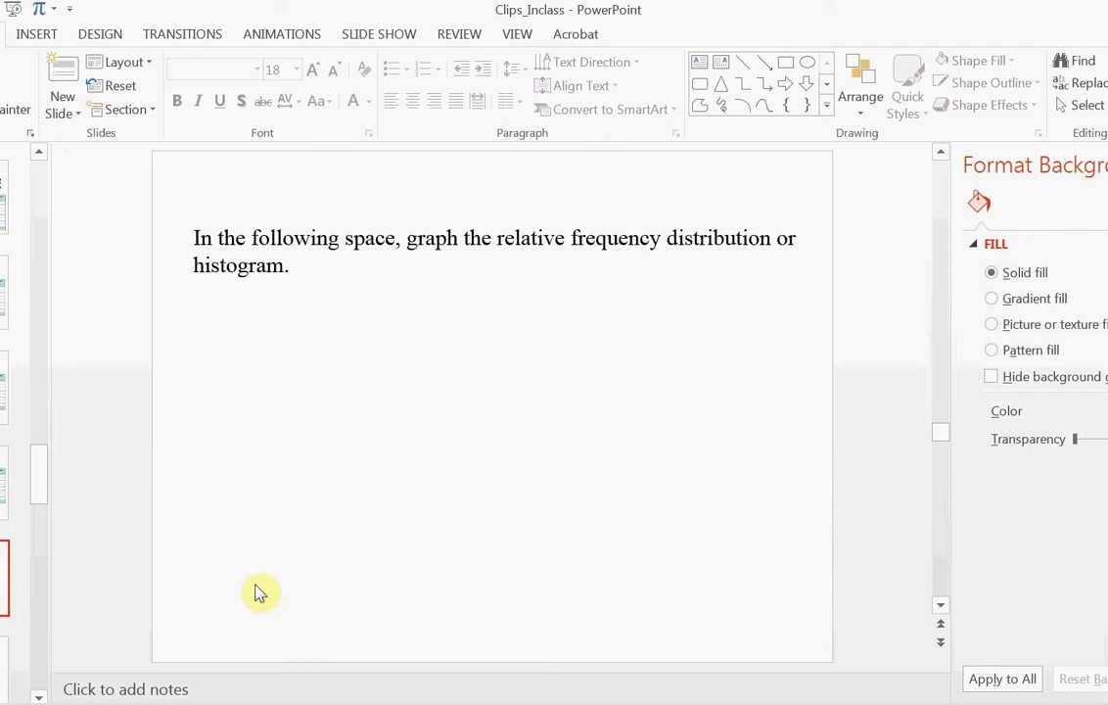
left_click(15, 483)
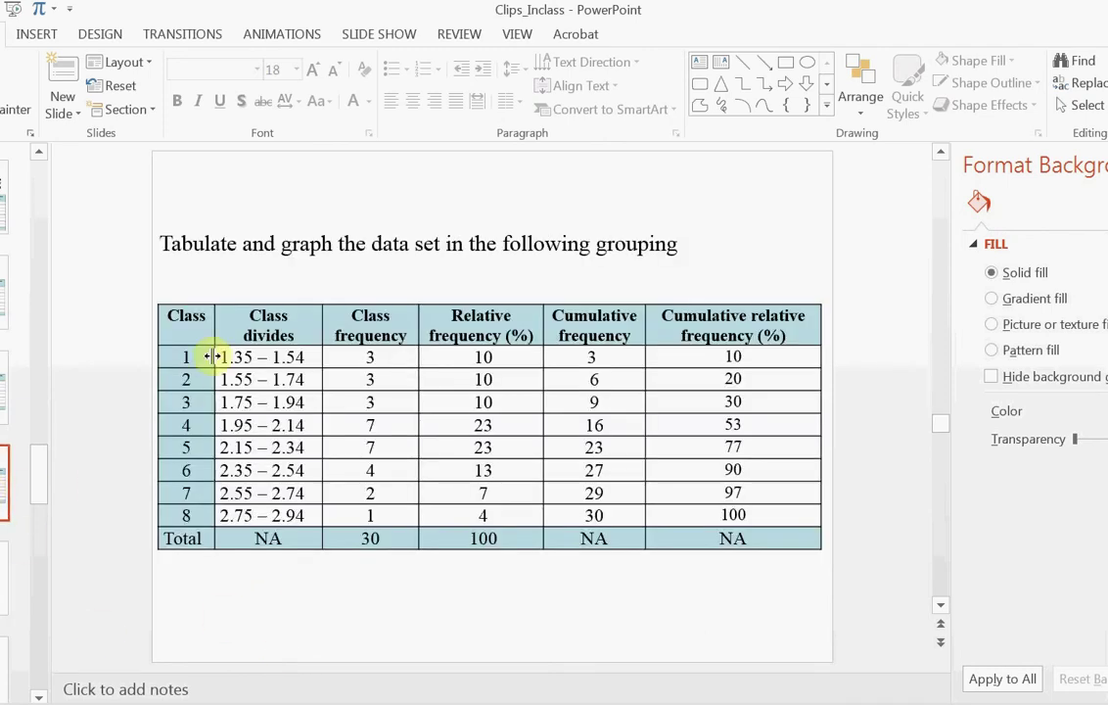
left_click(173, 304)
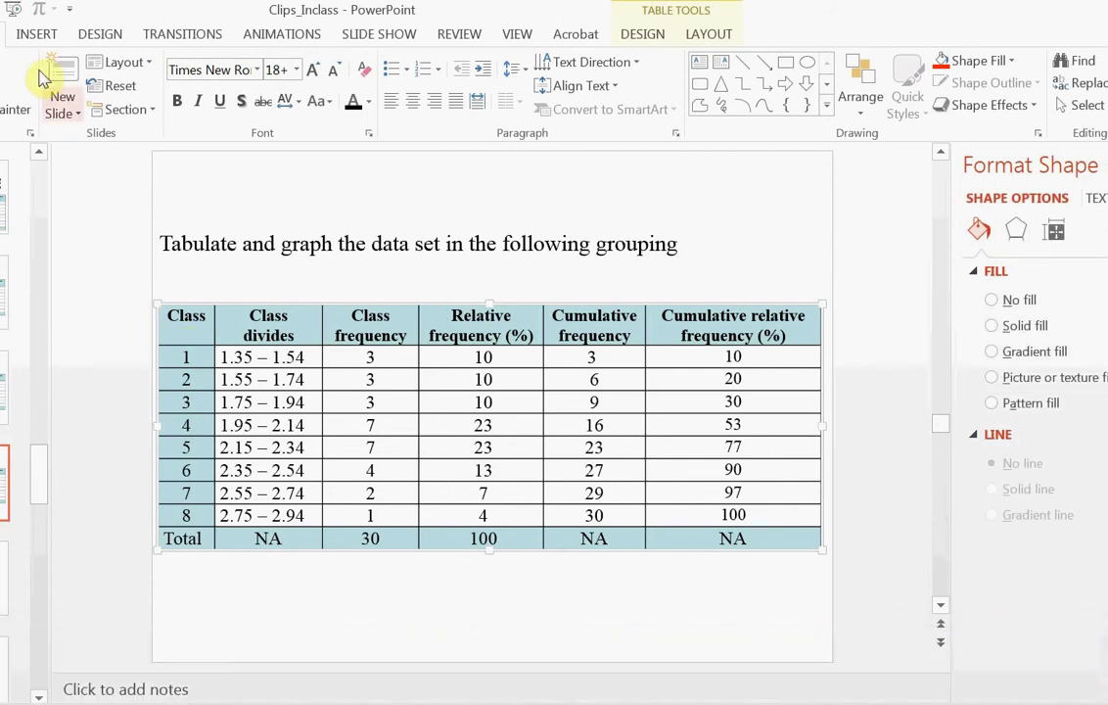
left_click(36, 35)
left_click(1, 33)
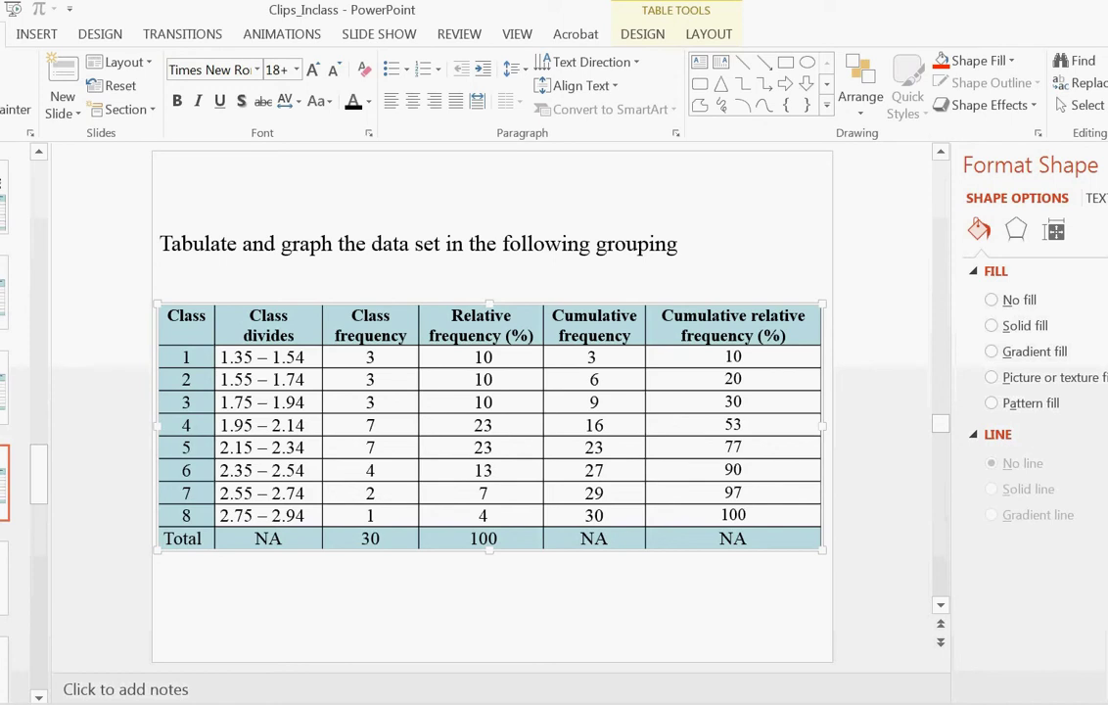
Switch to Excel, paste the copied frequency table into Sheet4 starting in column G, and widen column L
key("alt+Tab")
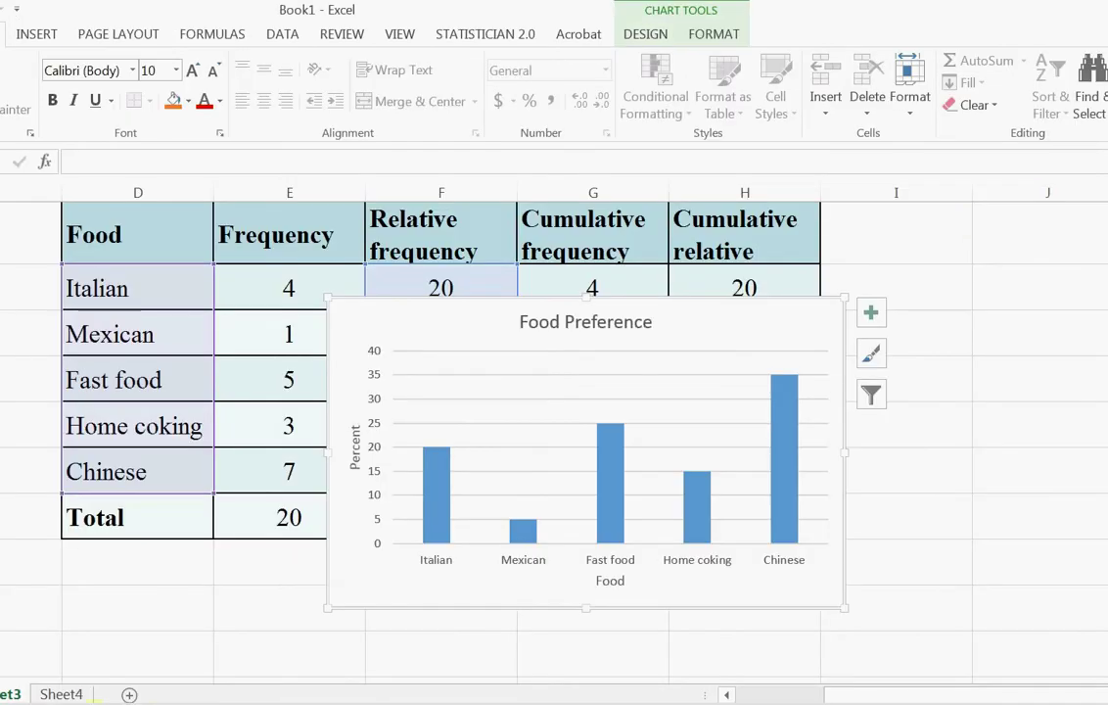
left_click(57, 694)
left_click(130, 251)
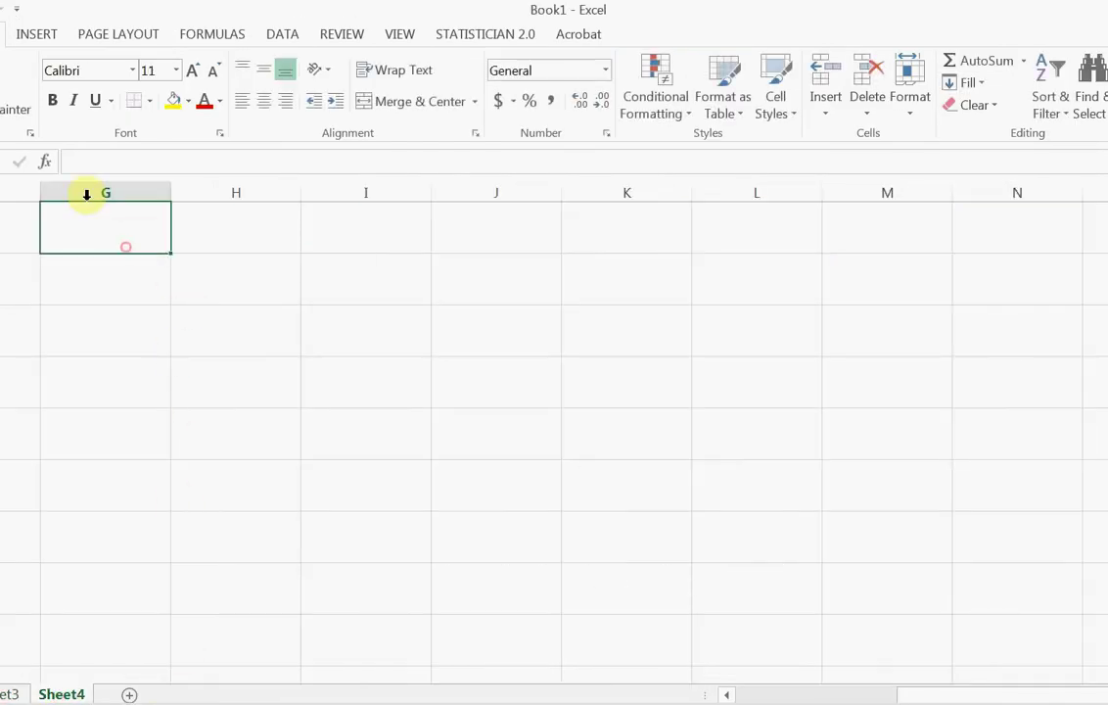
key("ctrl+v")
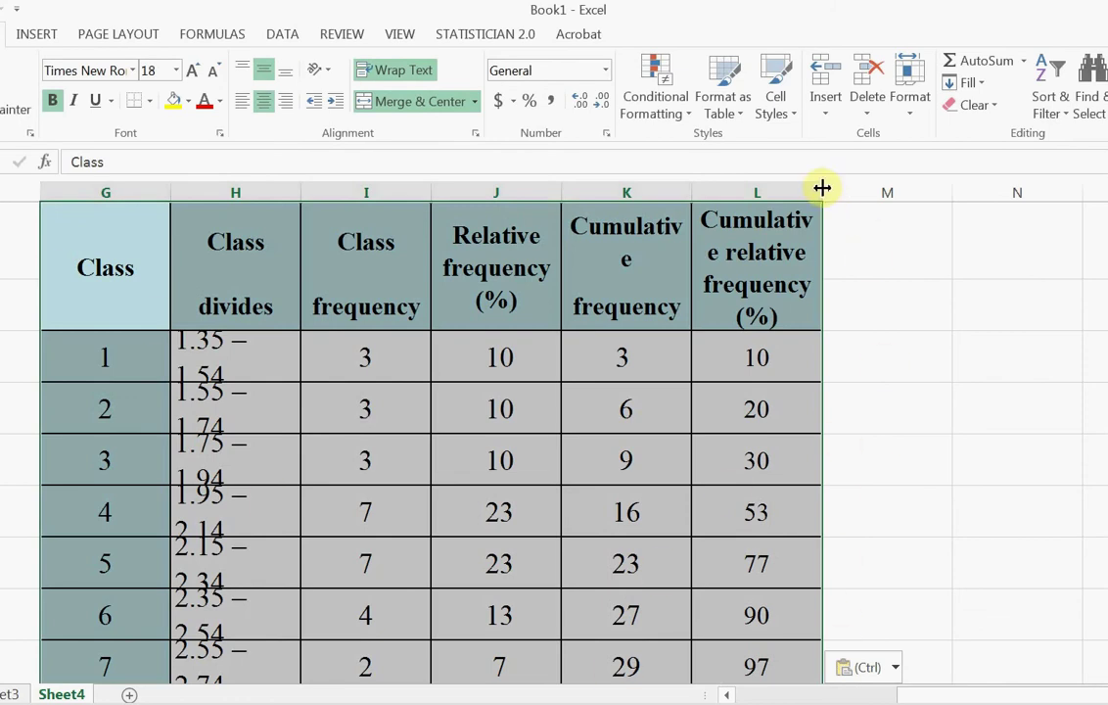
left_click_drag(821, 188, 906, 188)
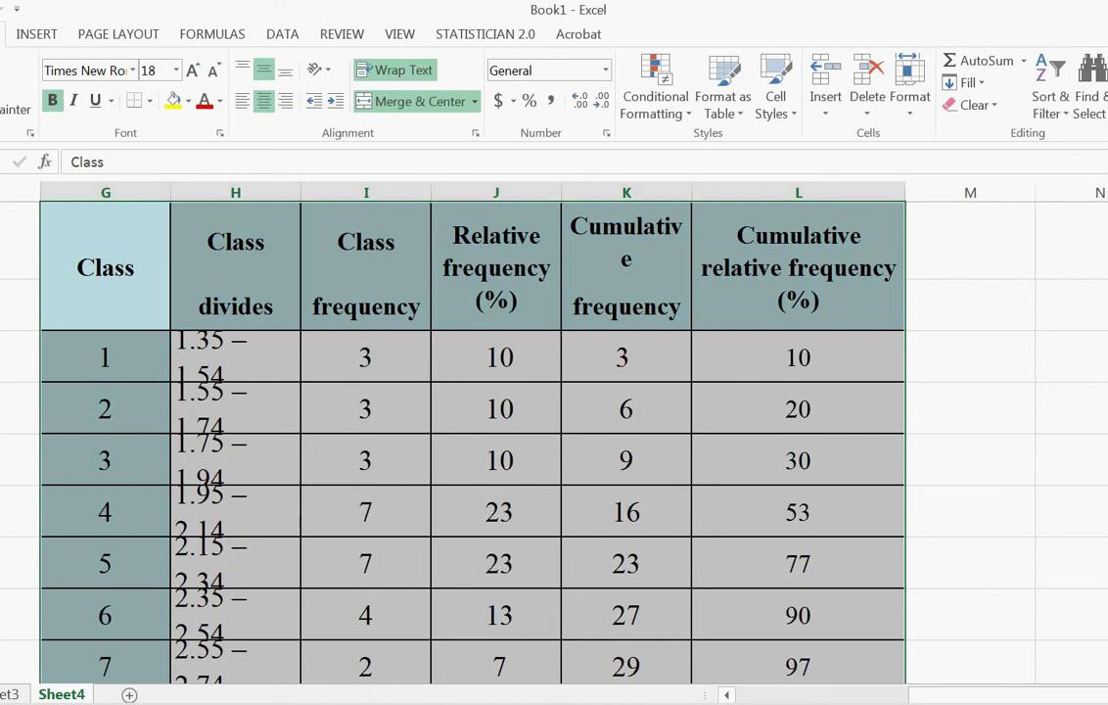
Reduce the height of the frequency table's header row
left_click_drag(11, 330, 12, 308)
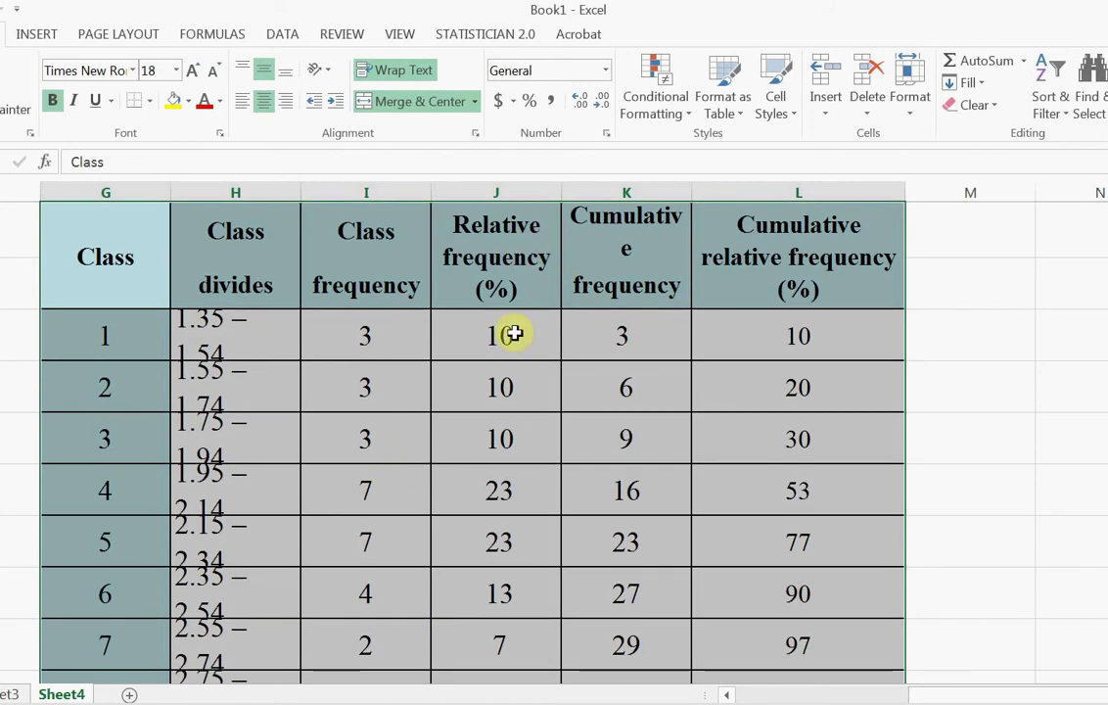
left_click_drag(514, 334, 509, 533)
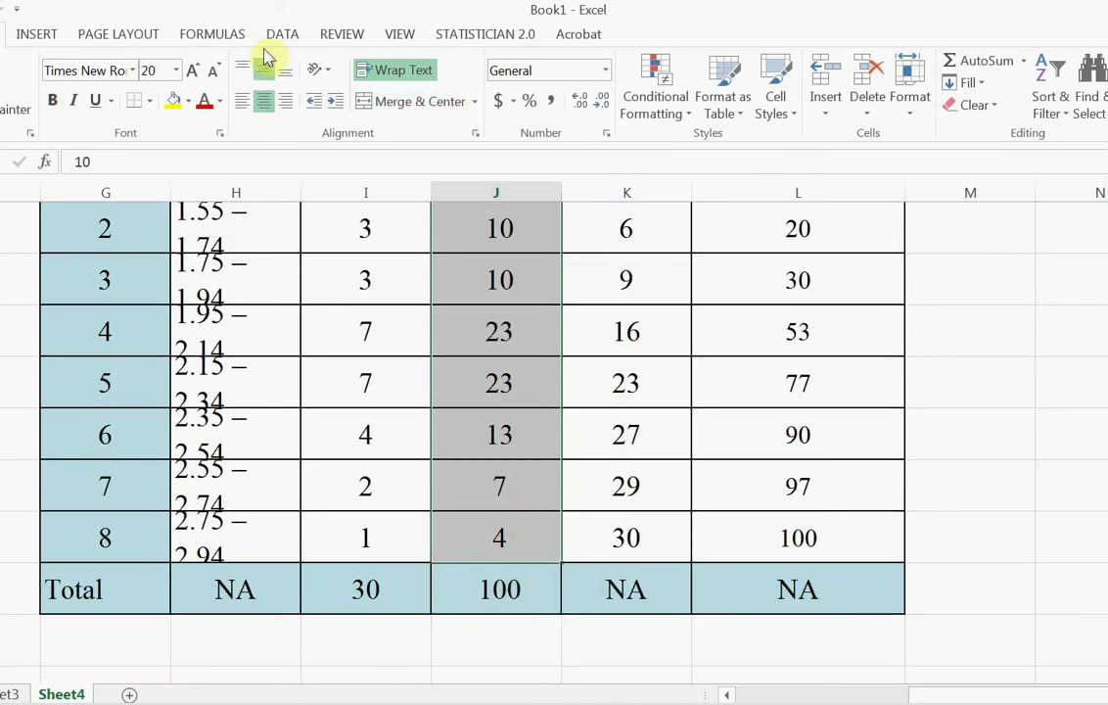
left_click(35, 33)
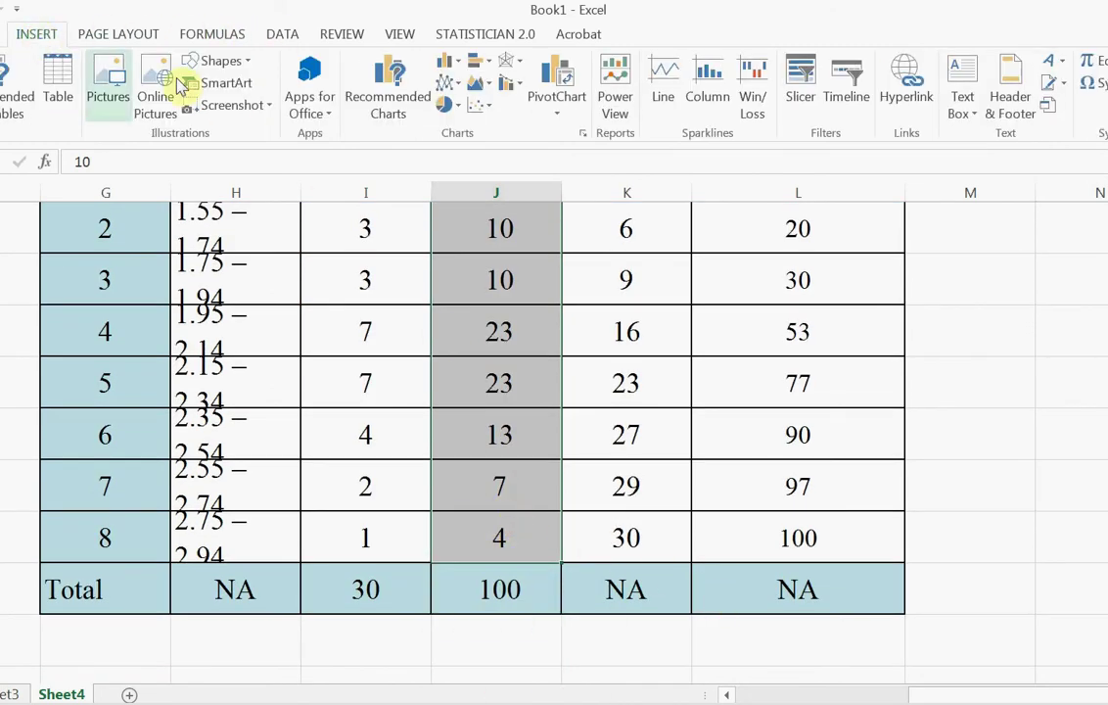
left_click(448, 61)
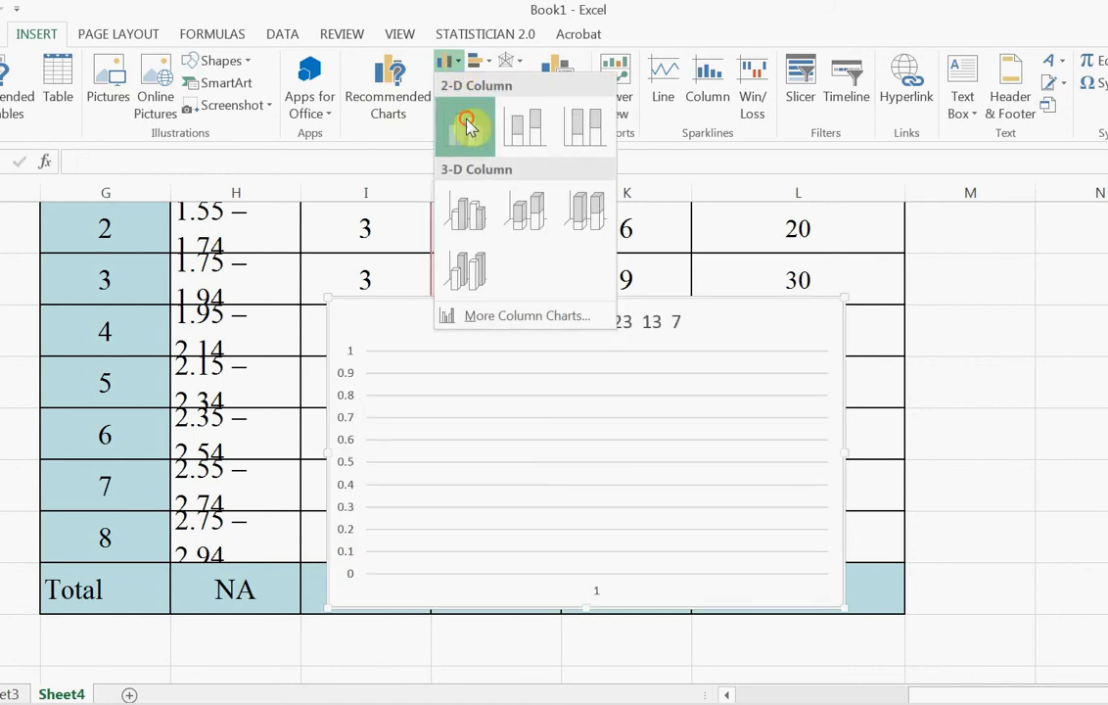
left_click(468, 124)
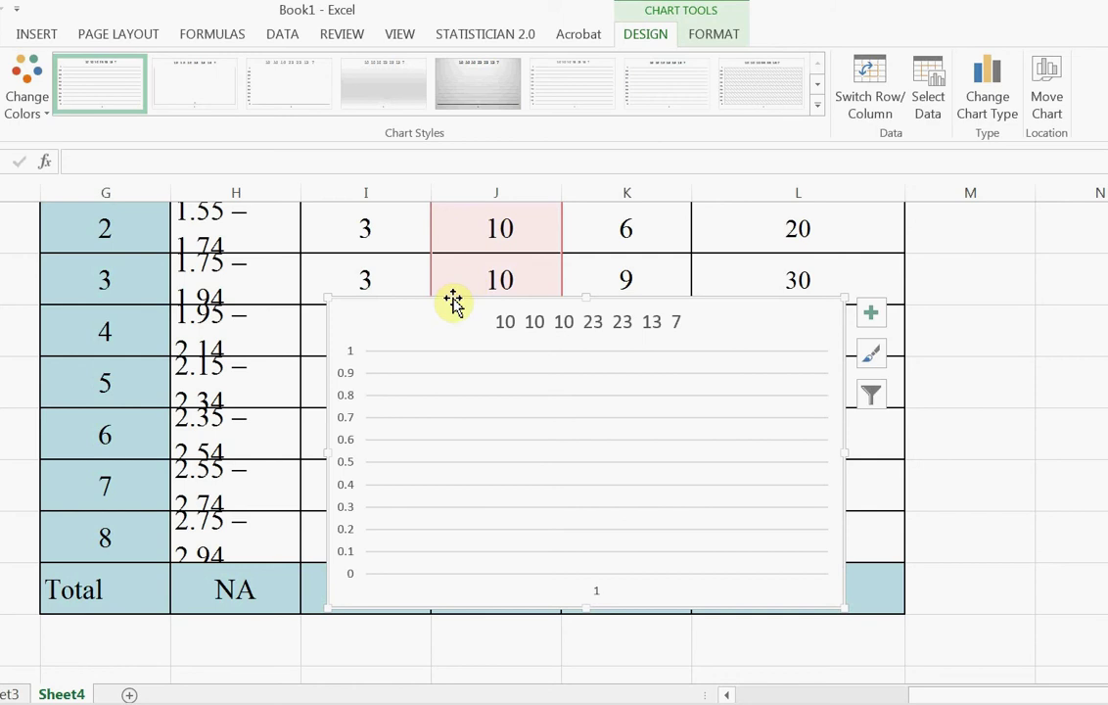
left_click_drag(452, 297, 502, 300)
right_click(504, 303)
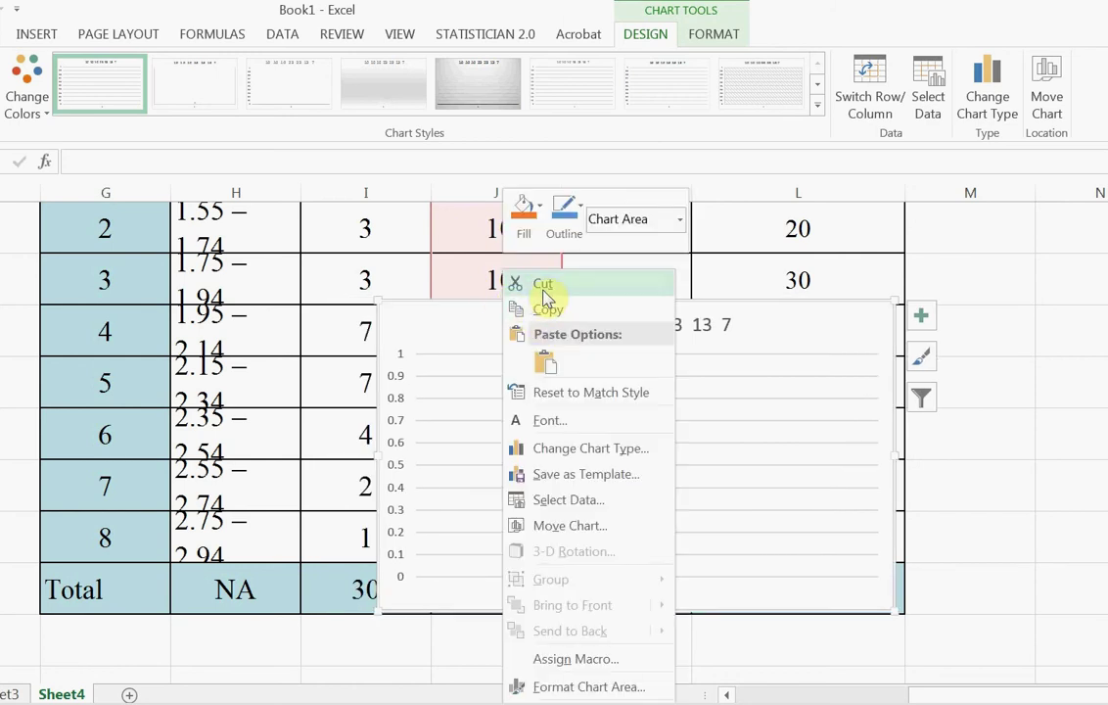
left_click(549, 290)
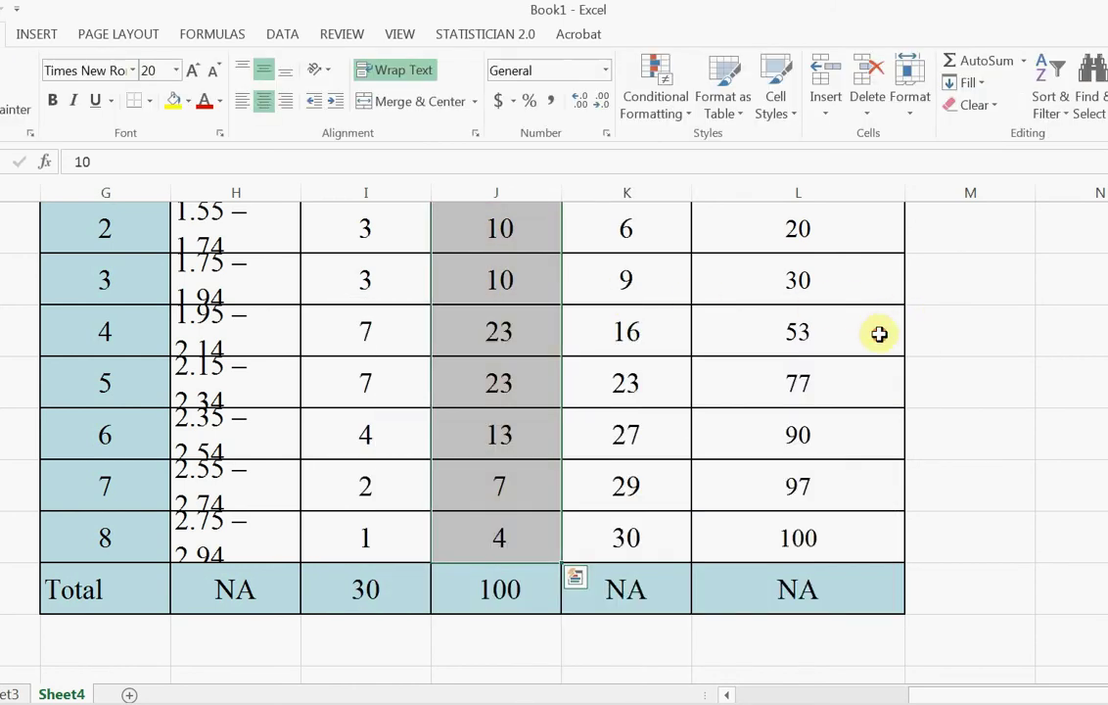
Re-enter the relative frequencies of classes 1 to 4 in column J as the numbers 10, 10, 10 and 23
left_click(734, 313)
scroll(734, 313, "up", 1)
scroll(734, 313, "up", 1)
left_click(489, 341)
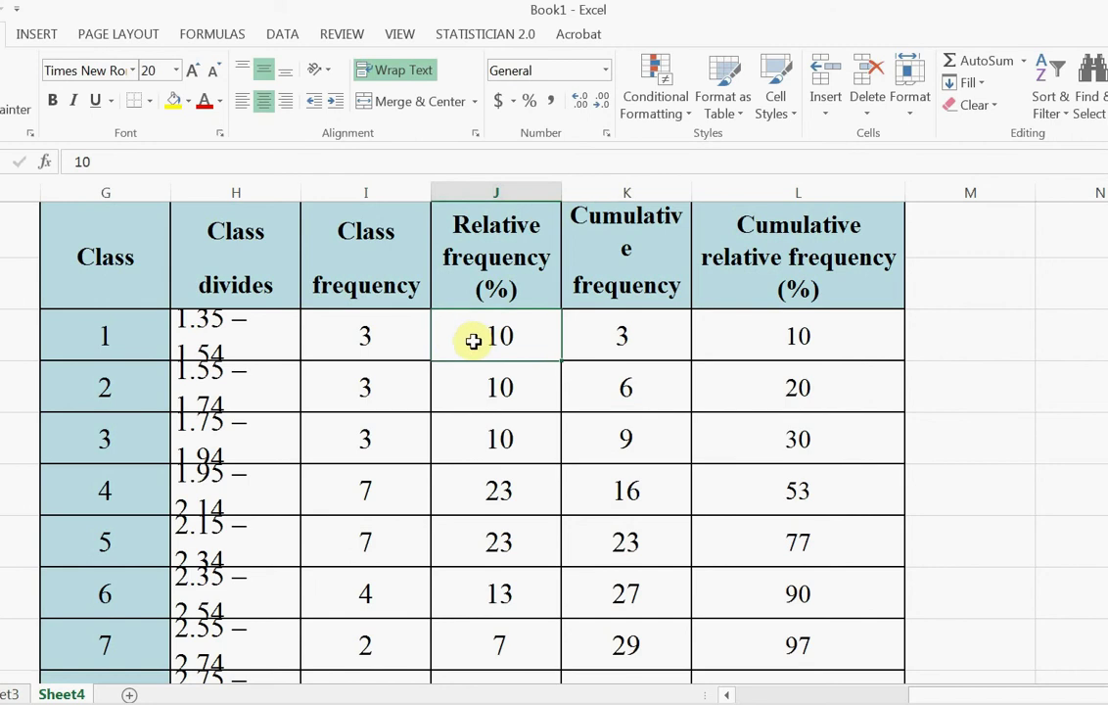
type("10")
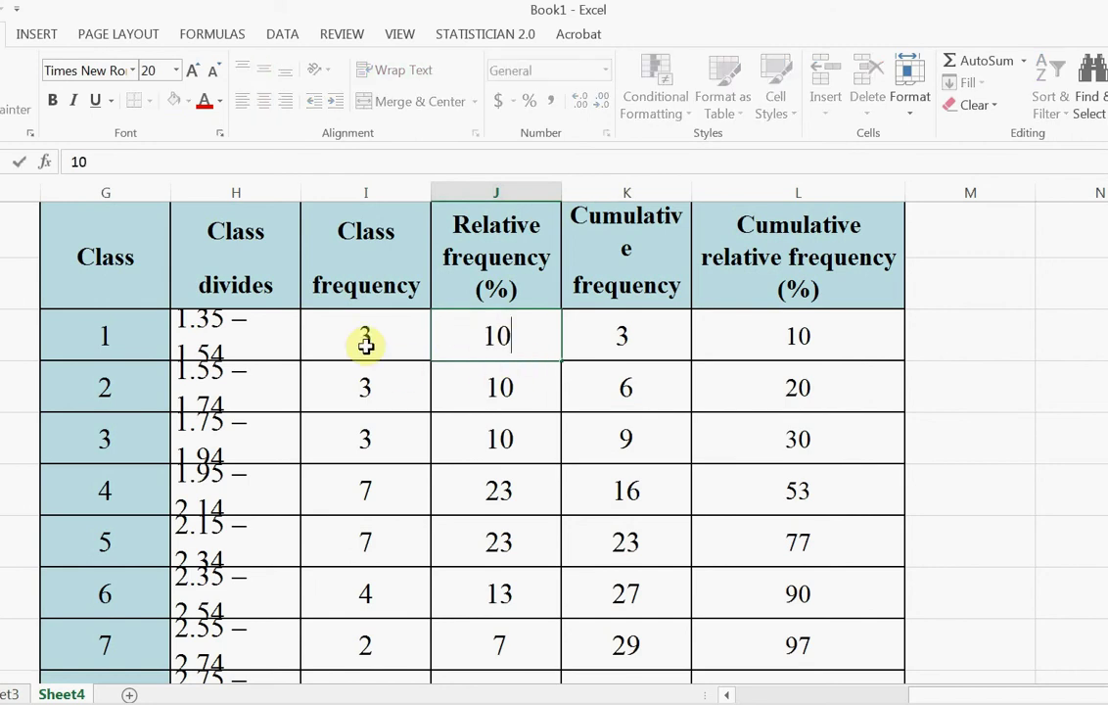
key("Return")
type("10")
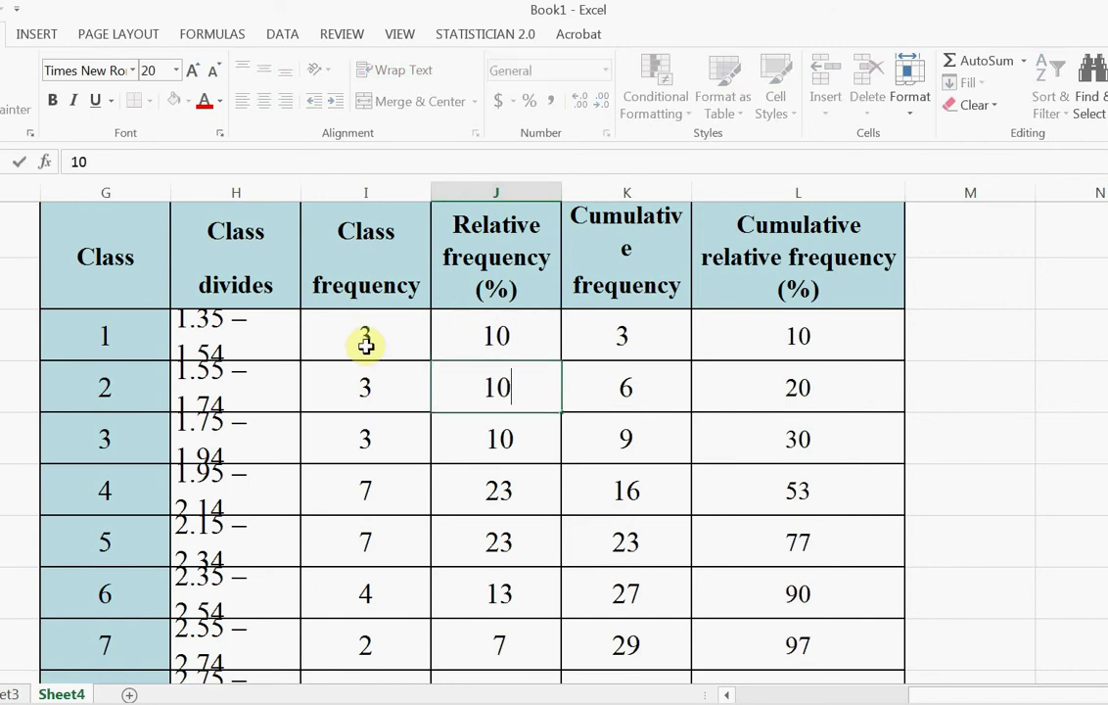
key("Return")
type("10")
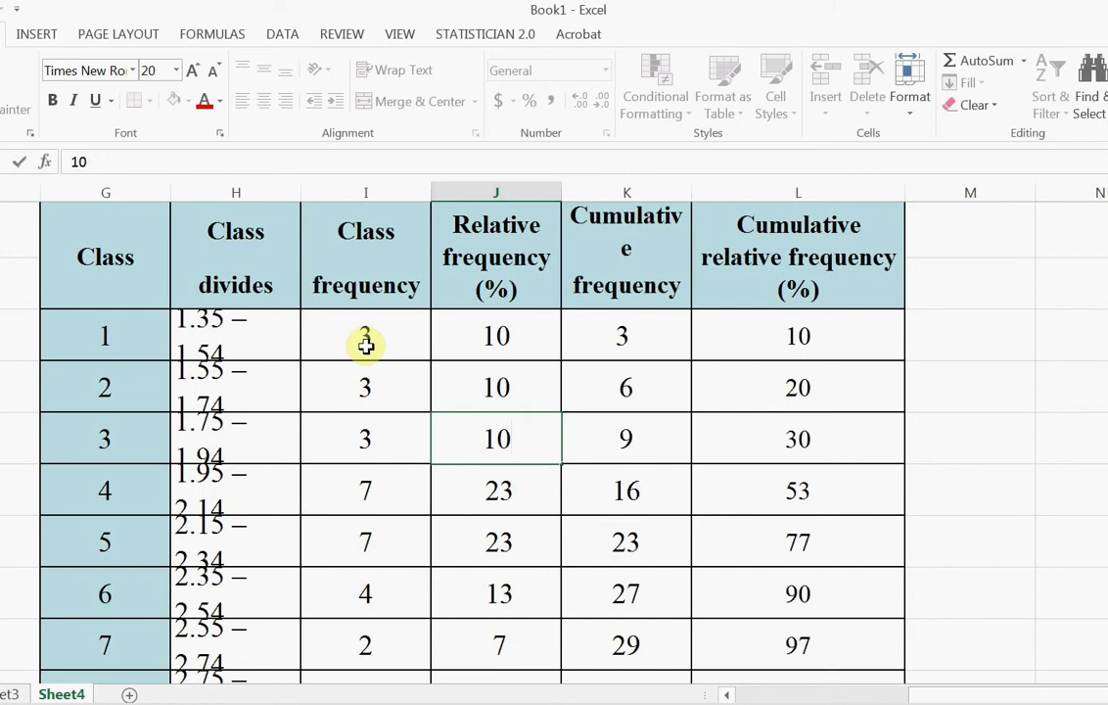
key("Return")
type("23")
key("Return")
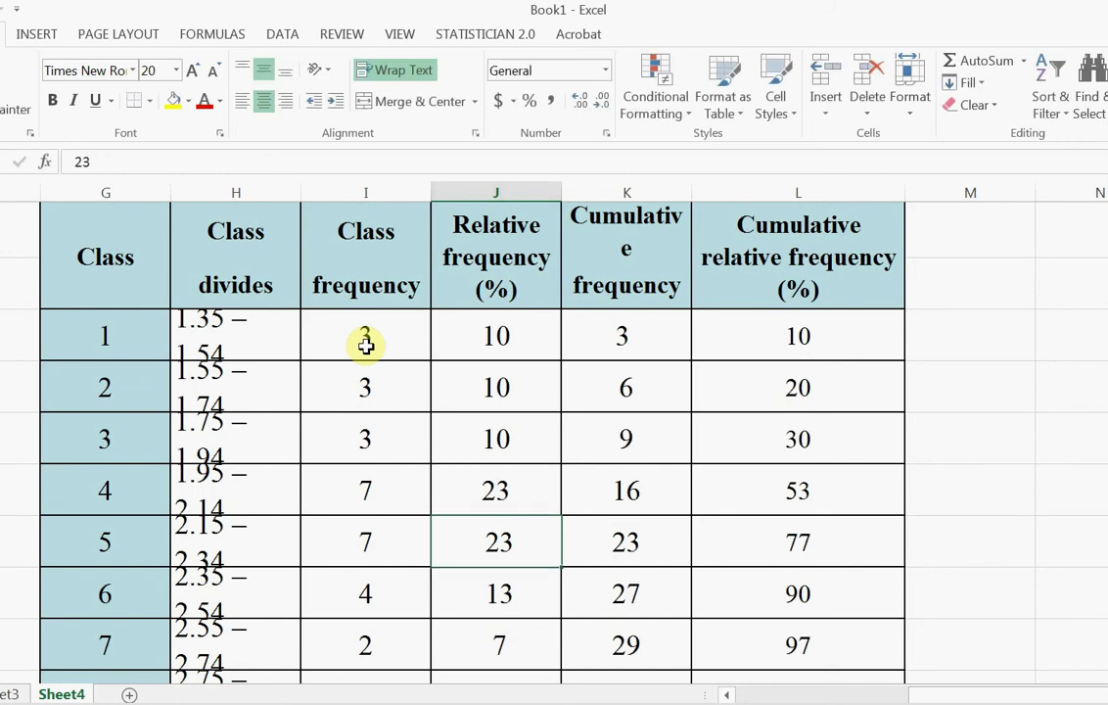
Re-enter the relative frequencies of classes 5 to 8 in column J as the numbers 23, 13, 7 and 4
type("23")
key("Return")
type("1")
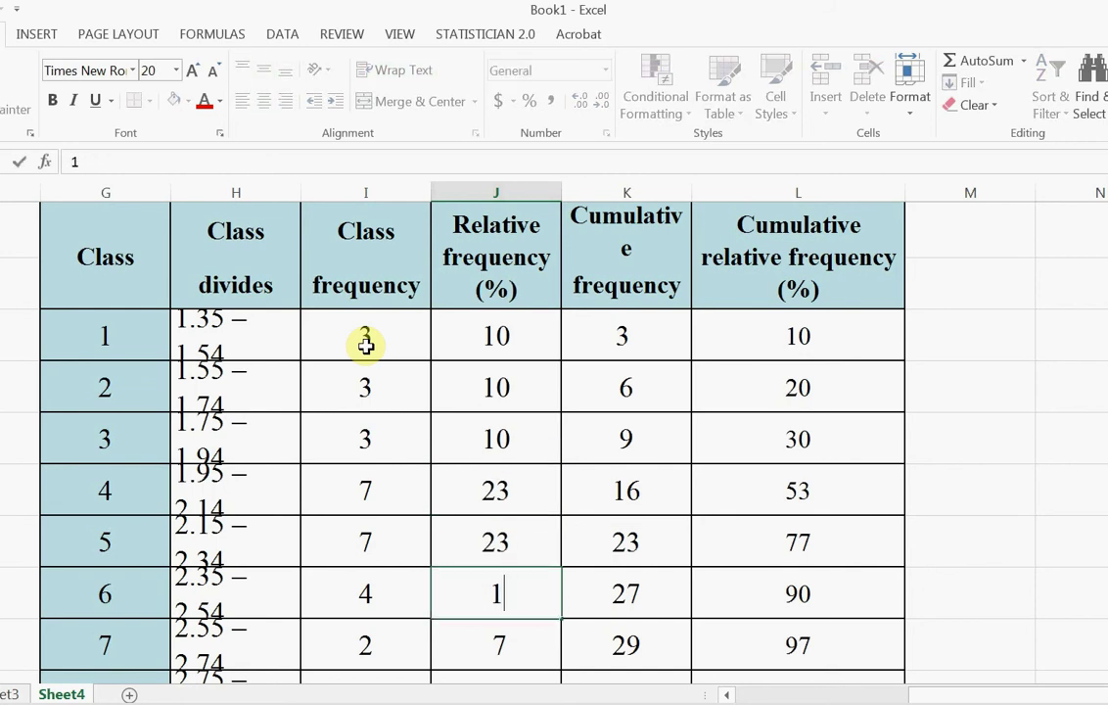
type("3")
key("Return")
type("7")
key("Return")
type("4")
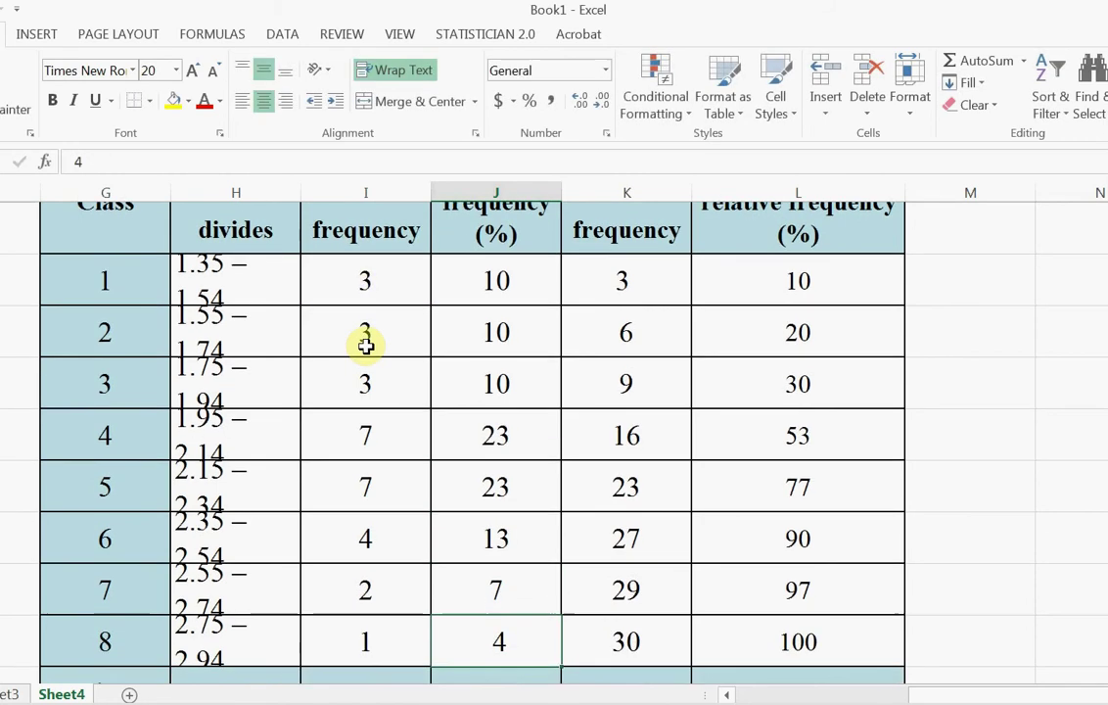
key("Return")
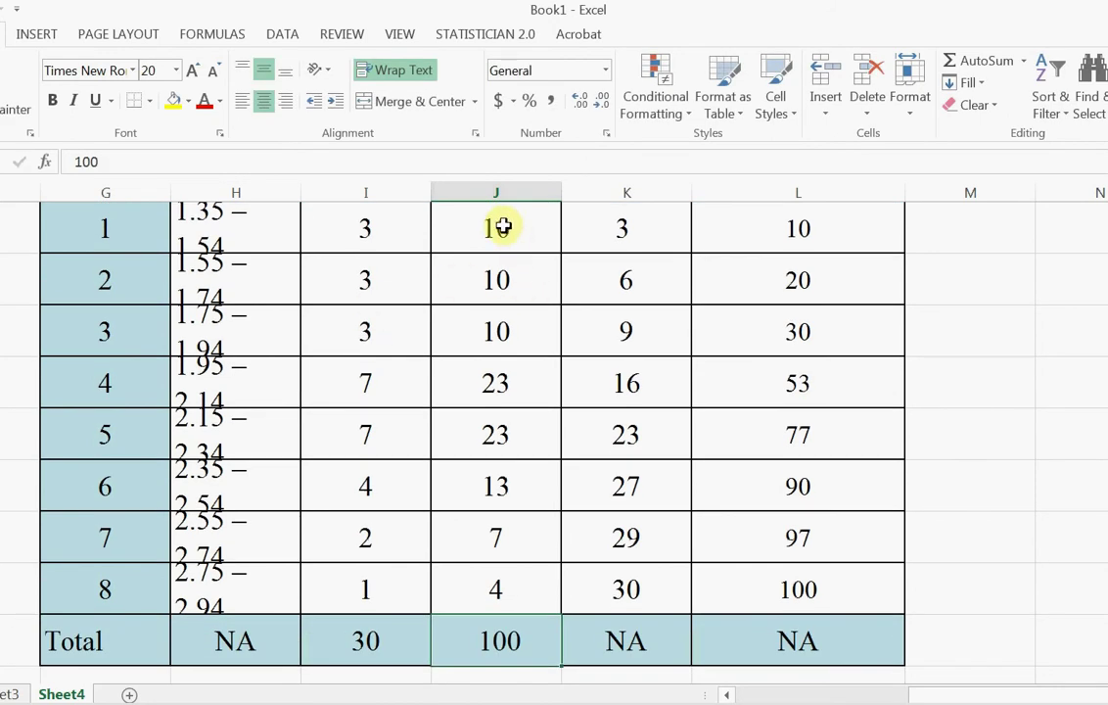
Insert a 2-D clustered column chart of the relative frequencies of classes 1 to 8
left_click_drag(497, 225, 507, 592)
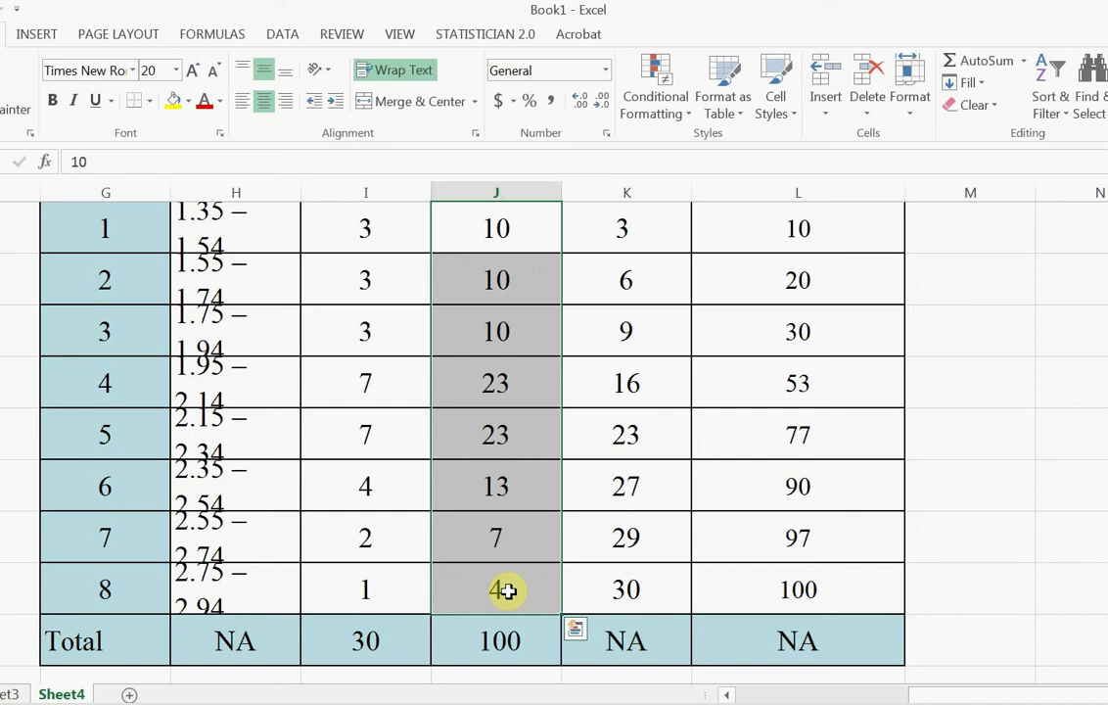
left_click(39, 37)
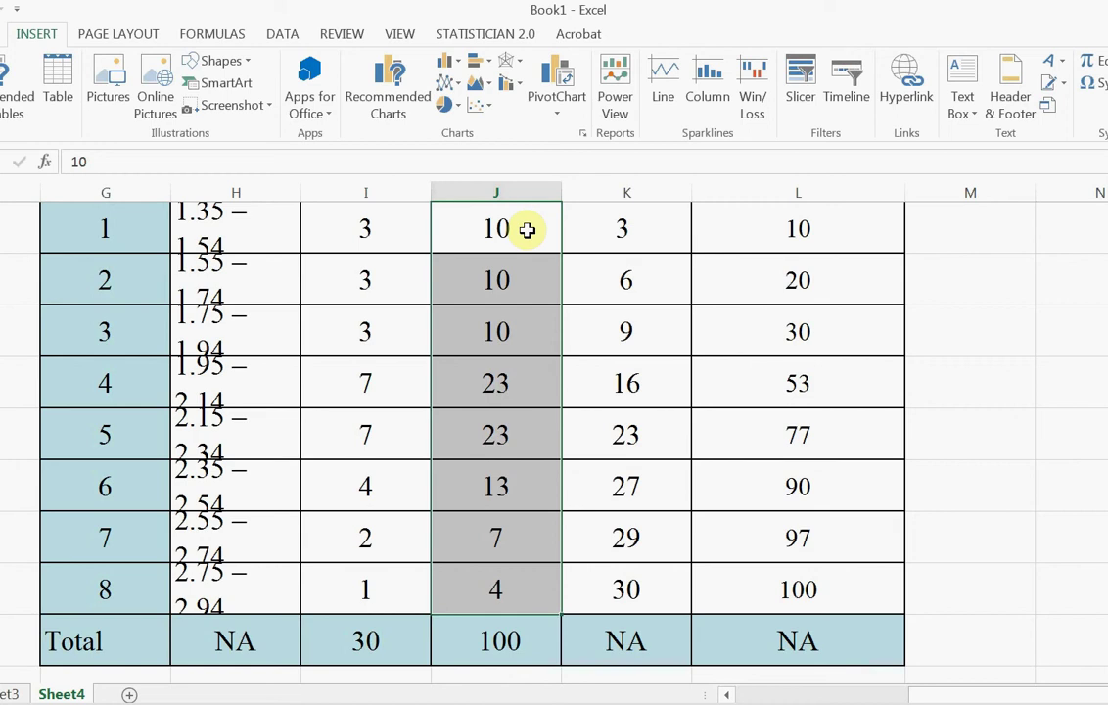
left_click(451, 63)
left_click(458, 108)
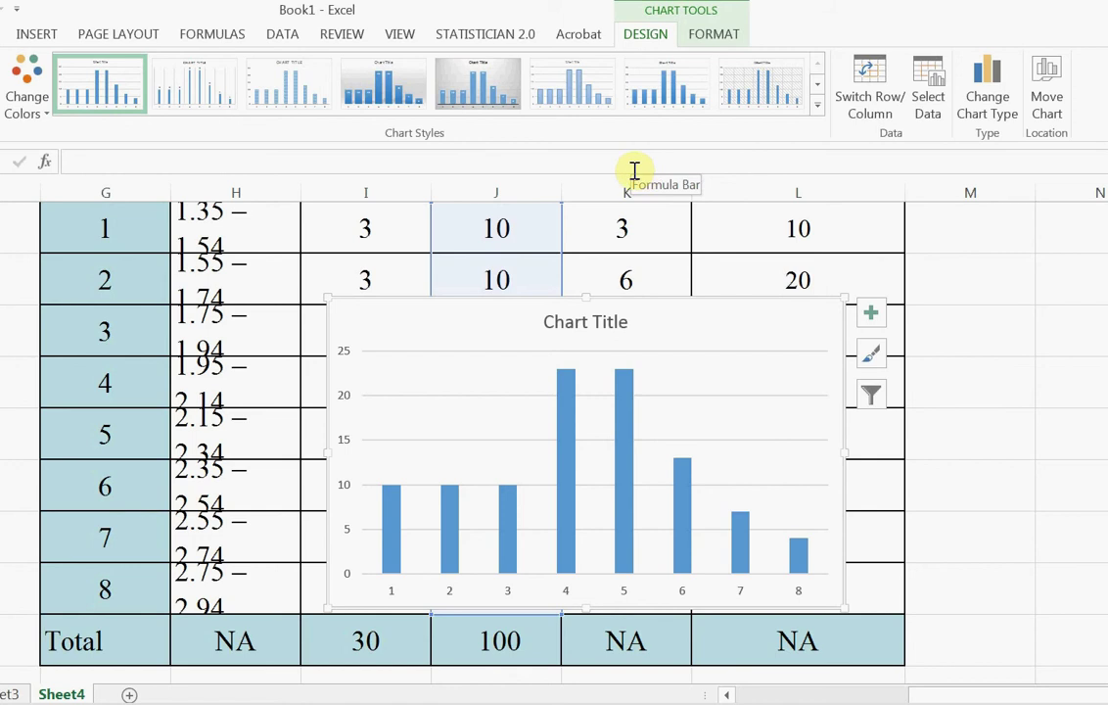
Set the chart's horizontal axis labels to the class divides in H3:H10 of Sheet4
right_click(458, 369)
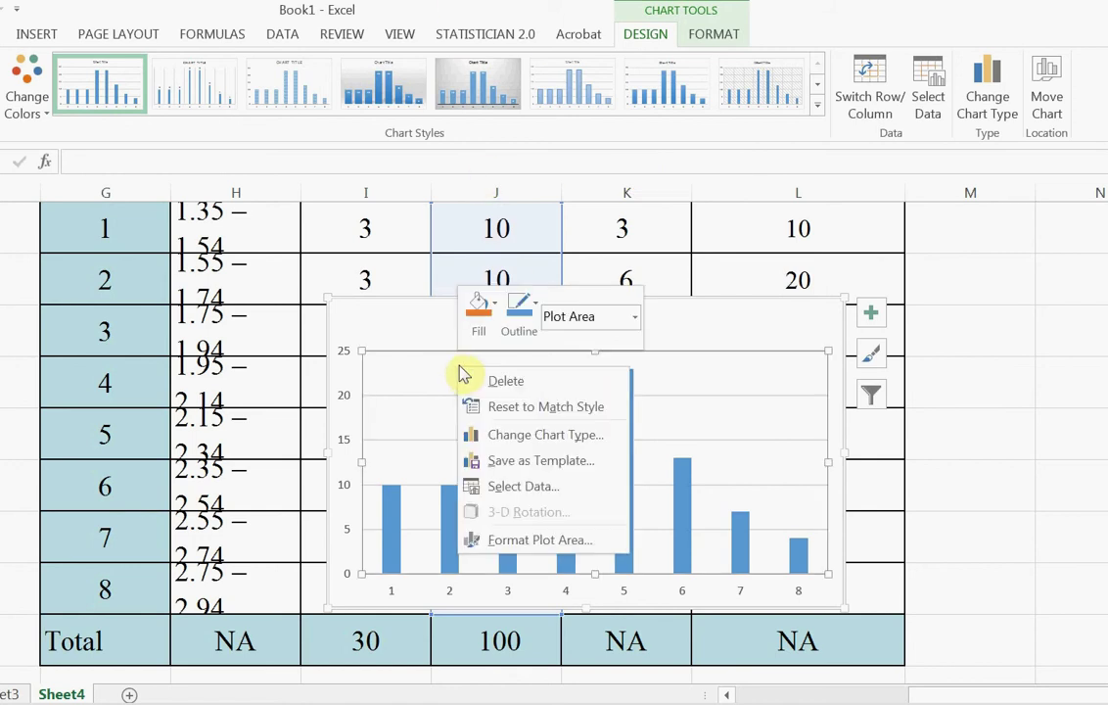
left_click(480, 486)
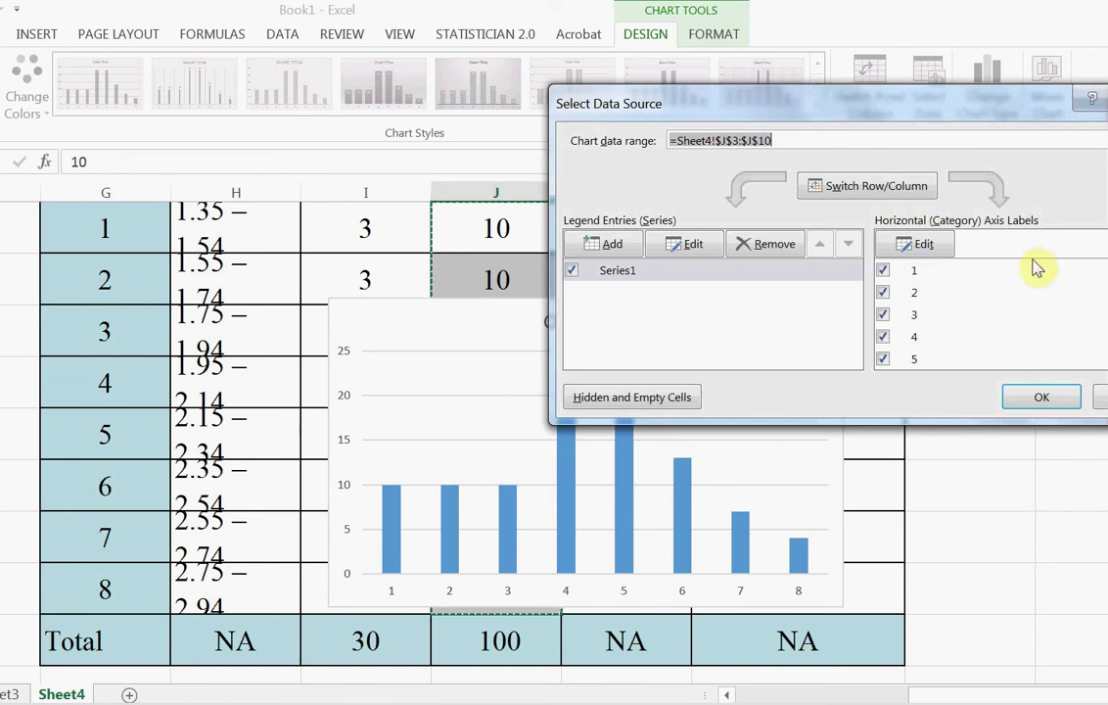
left_click(924, 246)
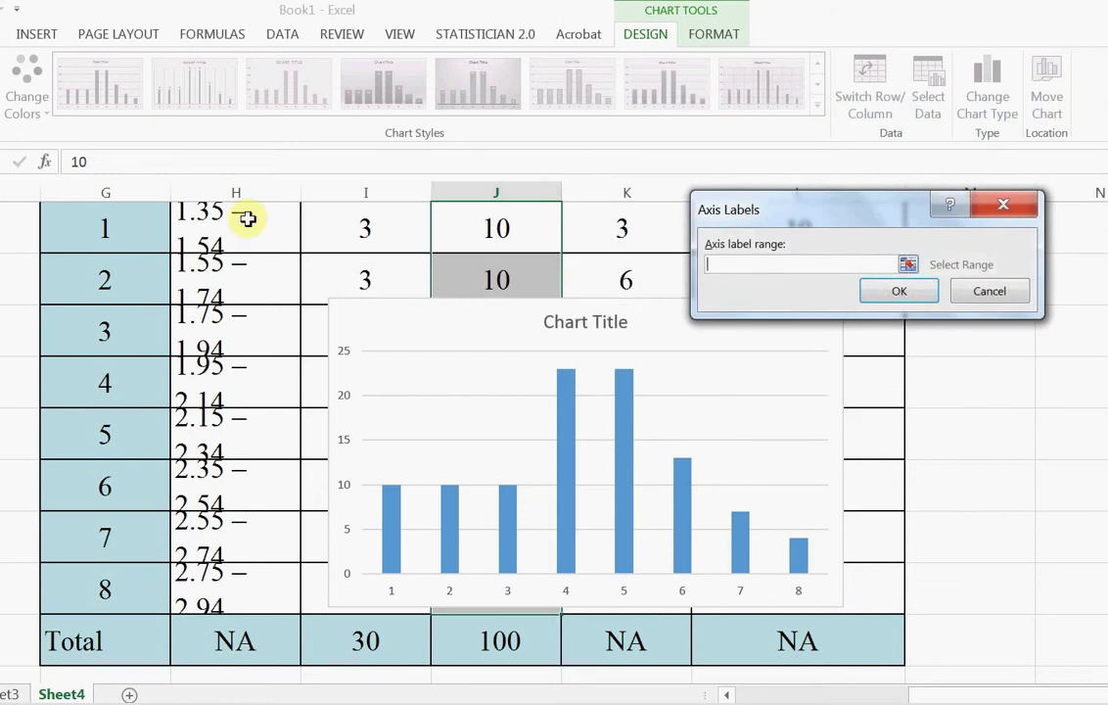
left_click_drag(247, 217, 246, 294)
left_click_drag(244, 401, 243, 580)
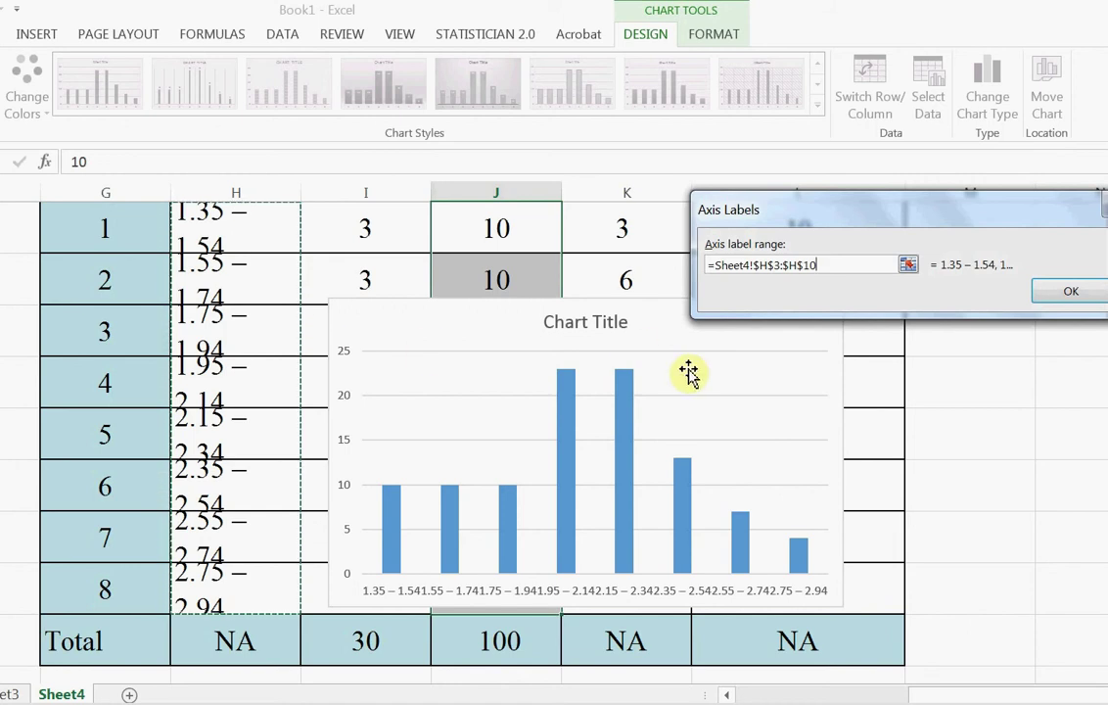
left_click(1071, 294)
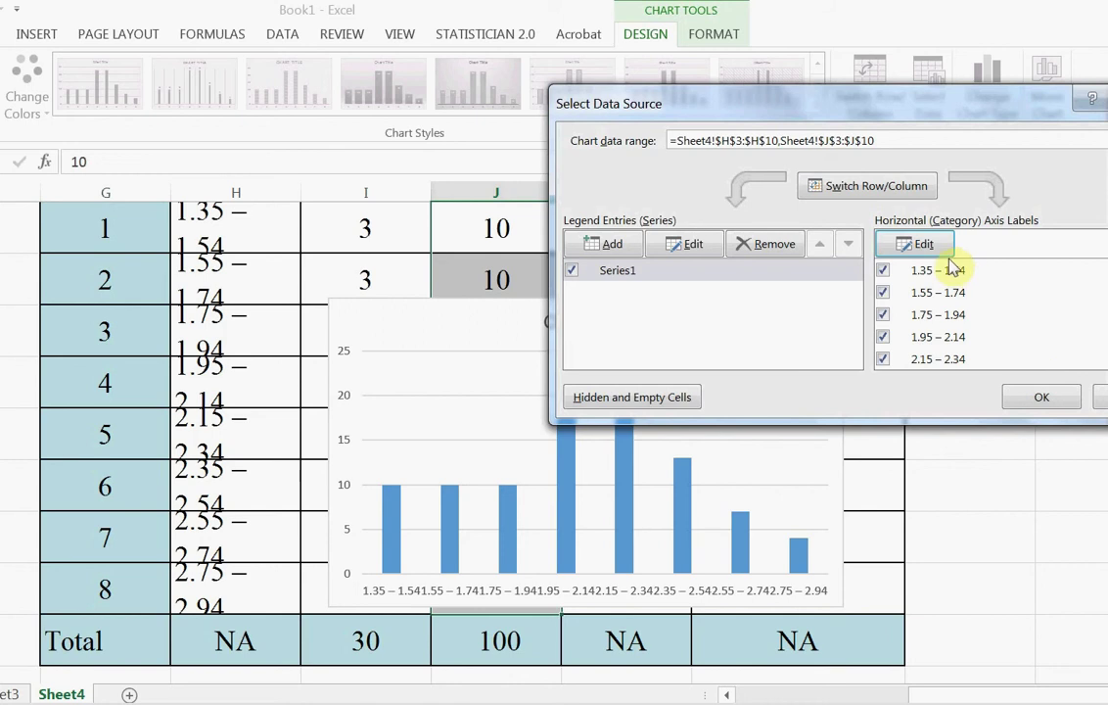
left_click(1041, 400)
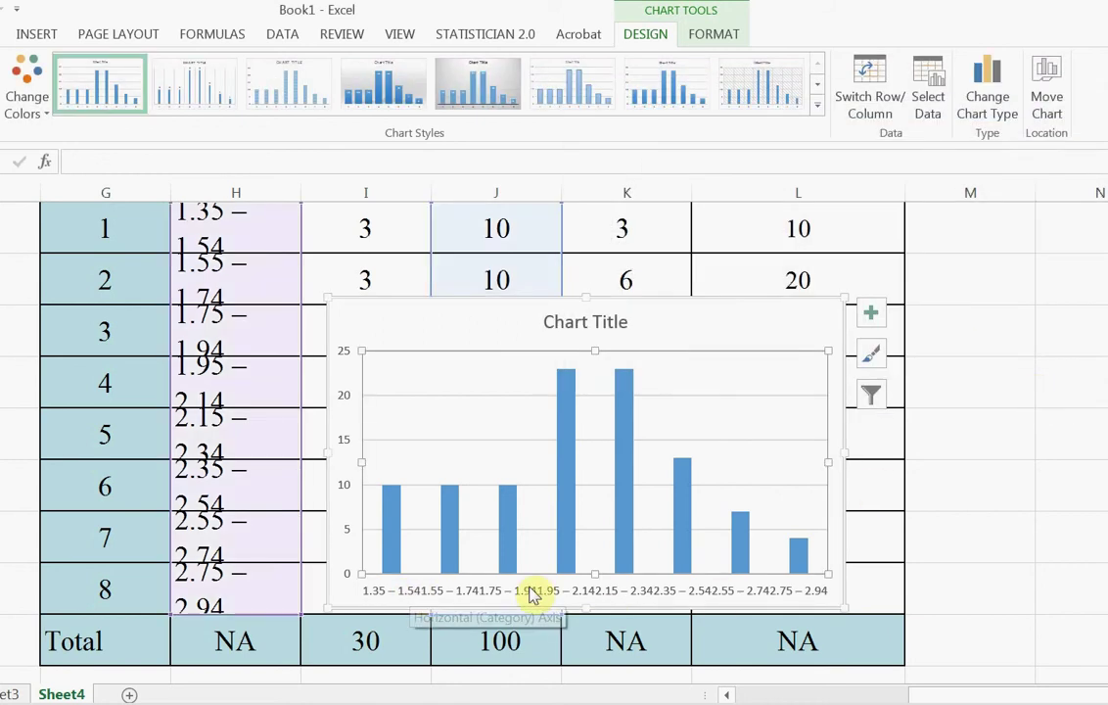
Replace the chart's title with "GPA Distribution"
left_click(607, 322)
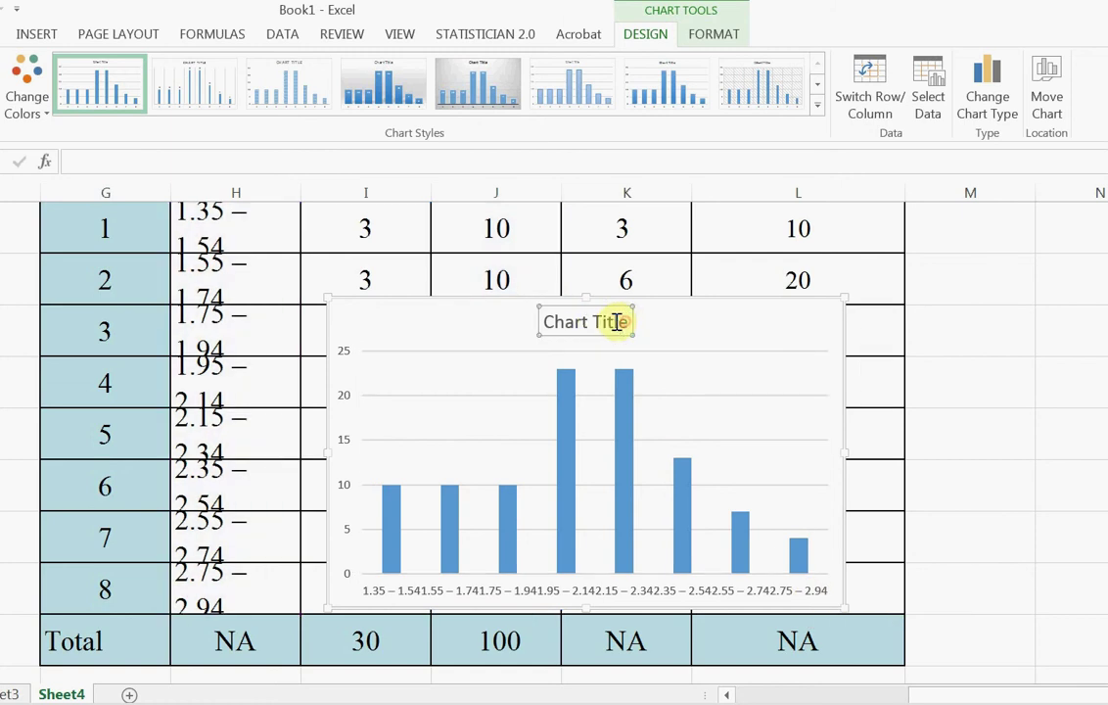
left_click_drag(628, 322, 545, 321)
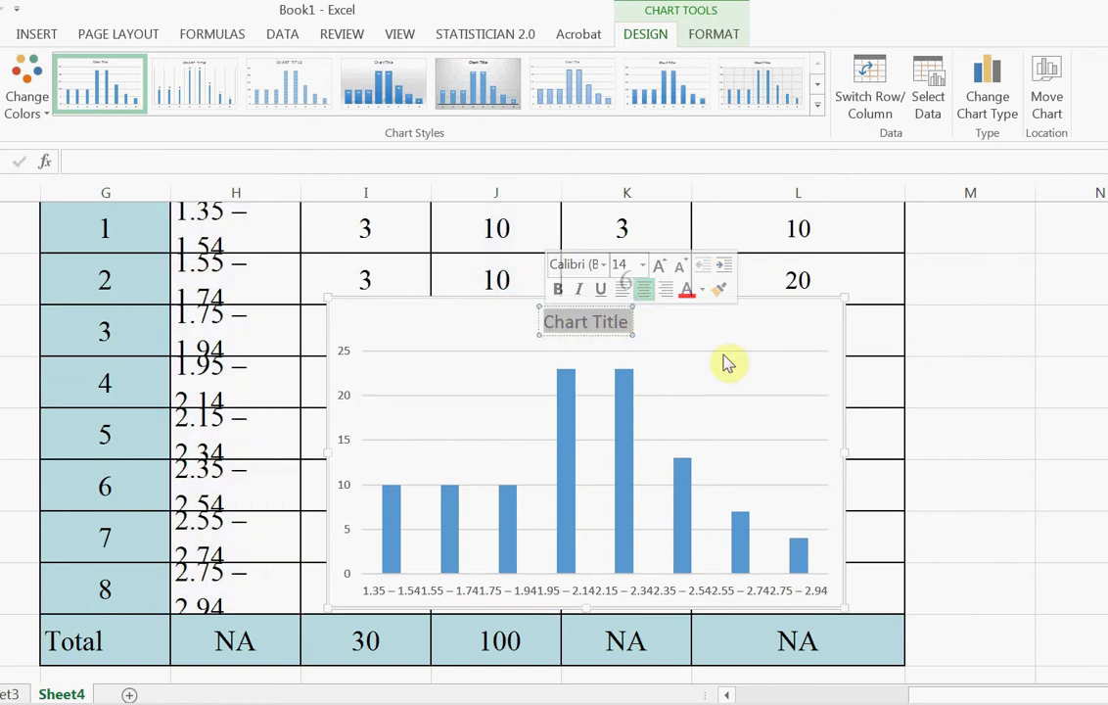
type("GPA D")
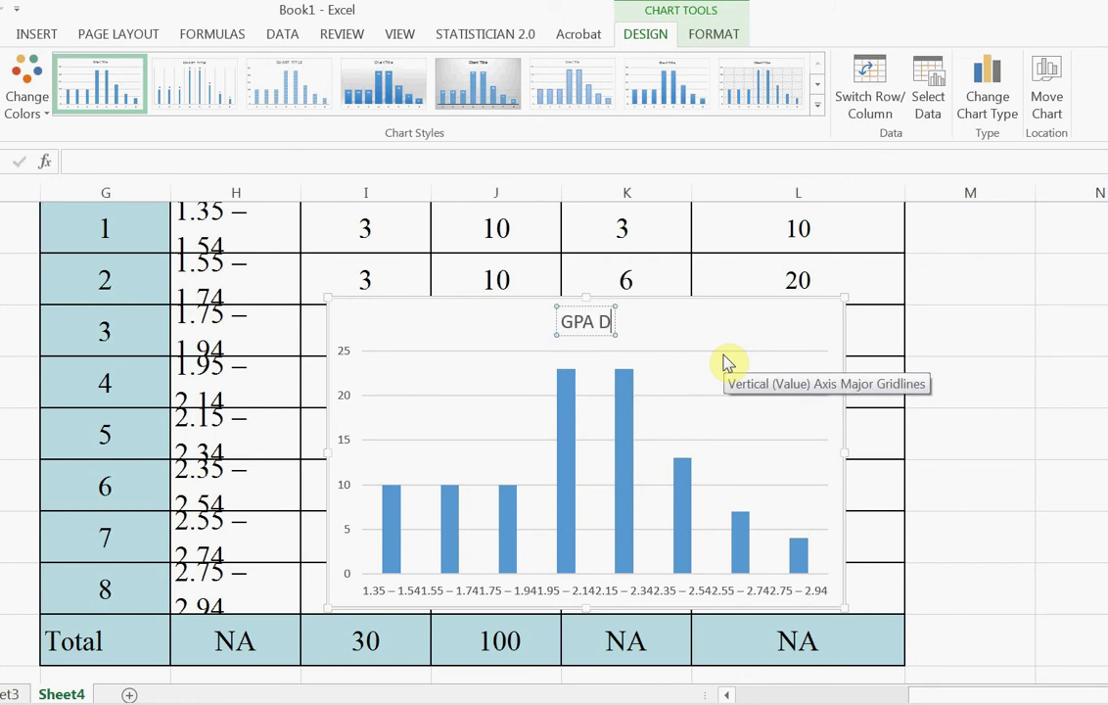
type("istrib")
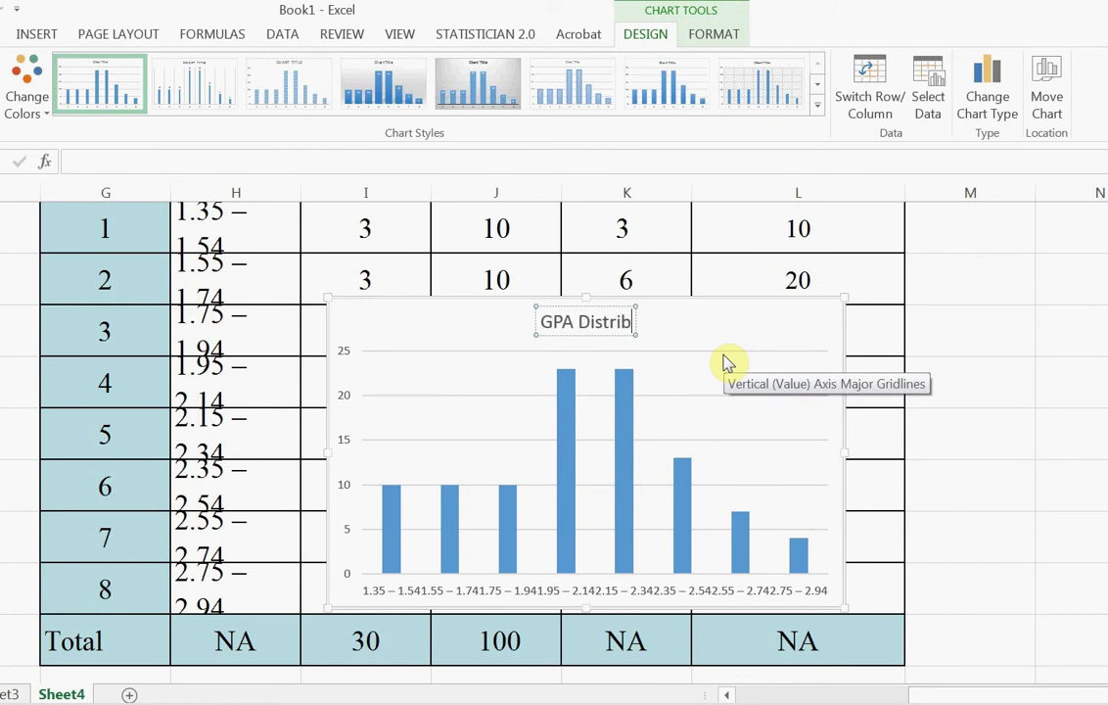
type("ution")
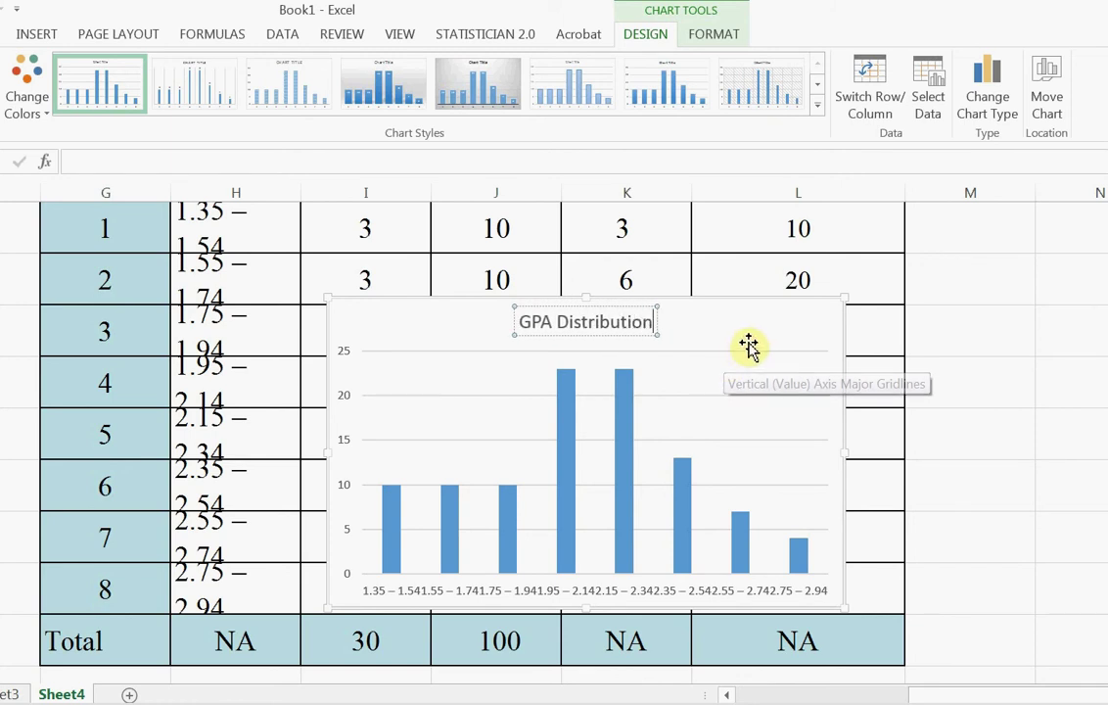
left_click(749, 347)
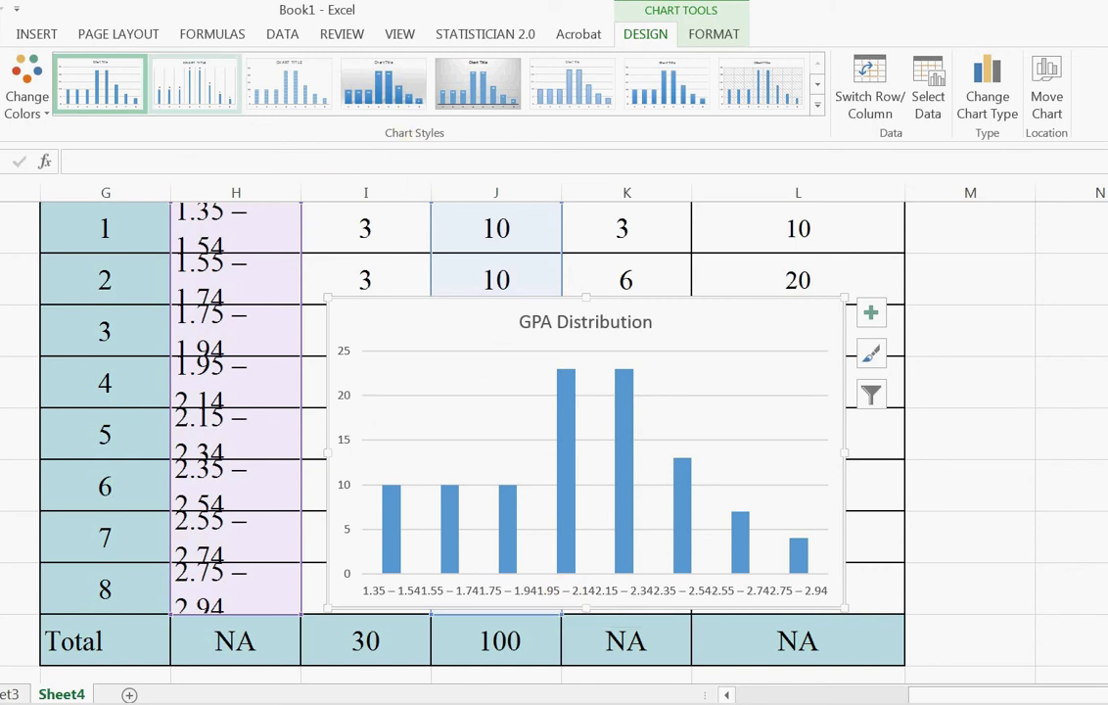
Add a primary horizontal axis title to the chart with the text "GPA"
left_click(0, 93)
mouse_move(8, 162)
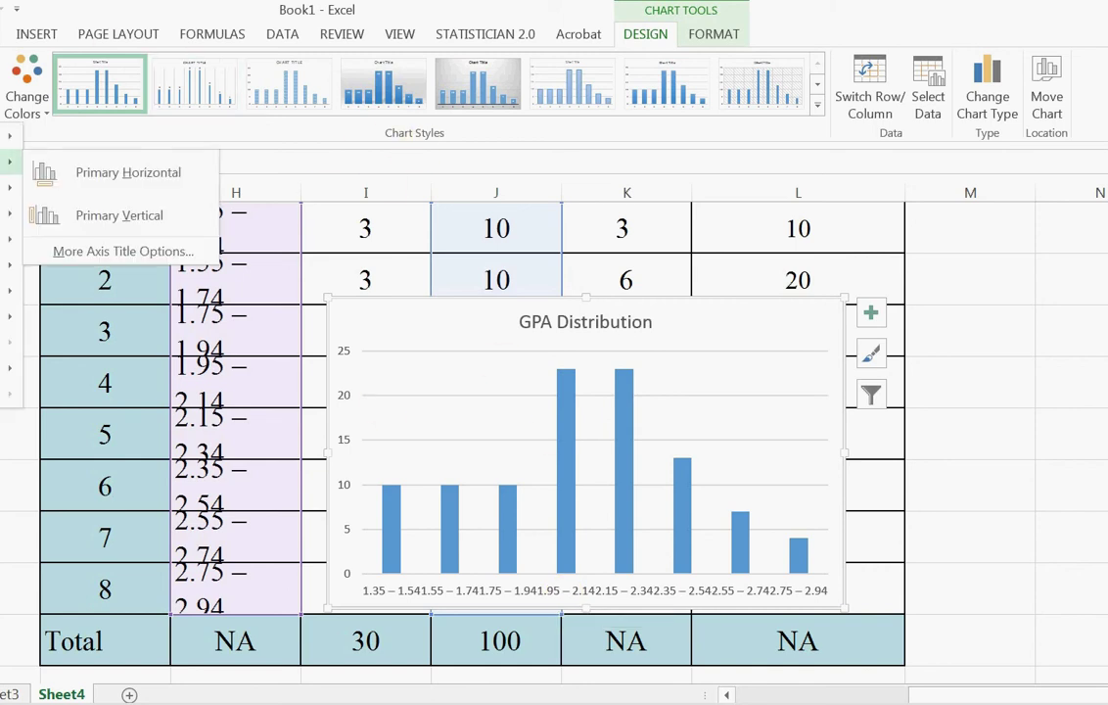
left_click(102, 174)
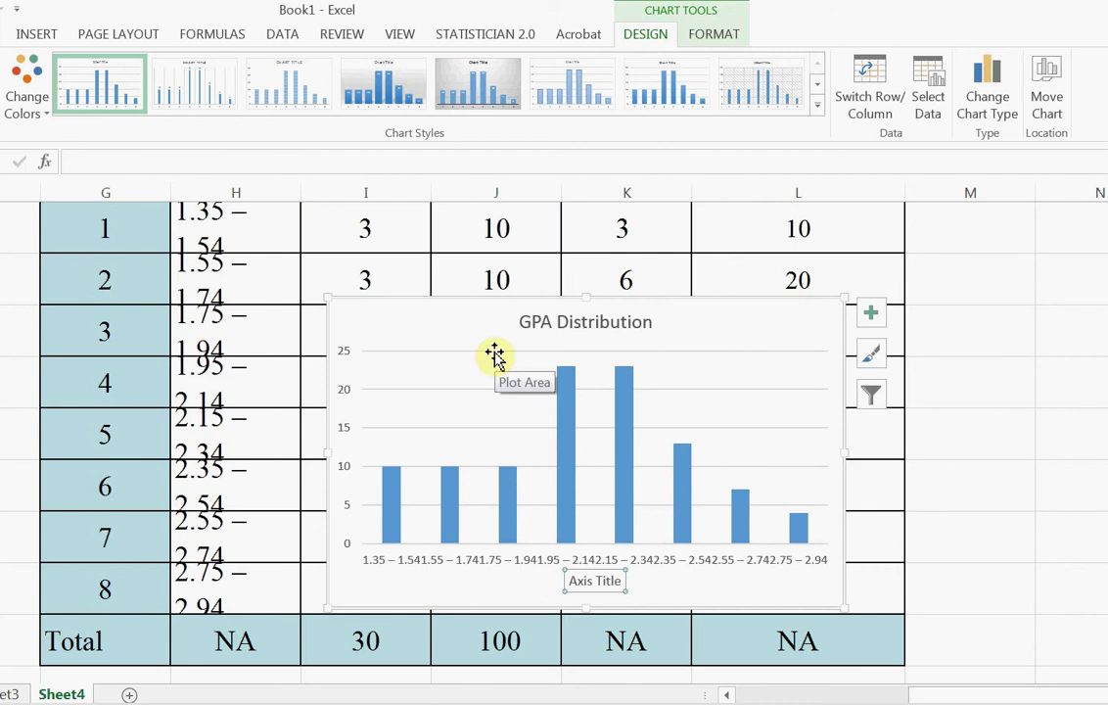
type("G")
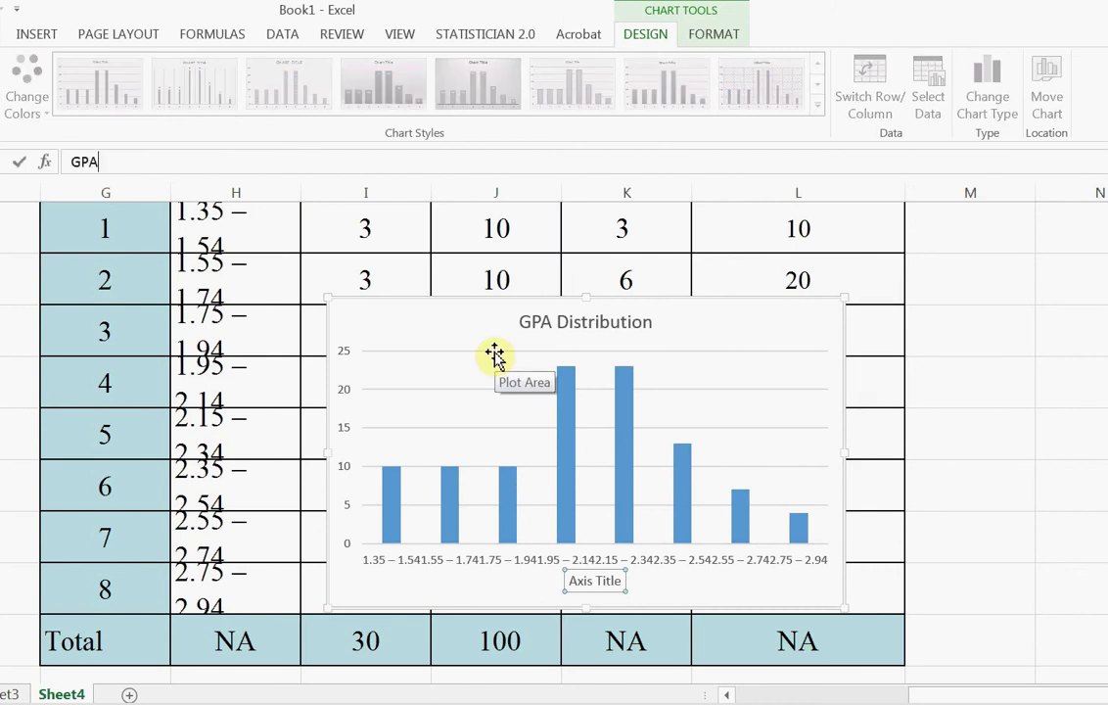
type("PA")
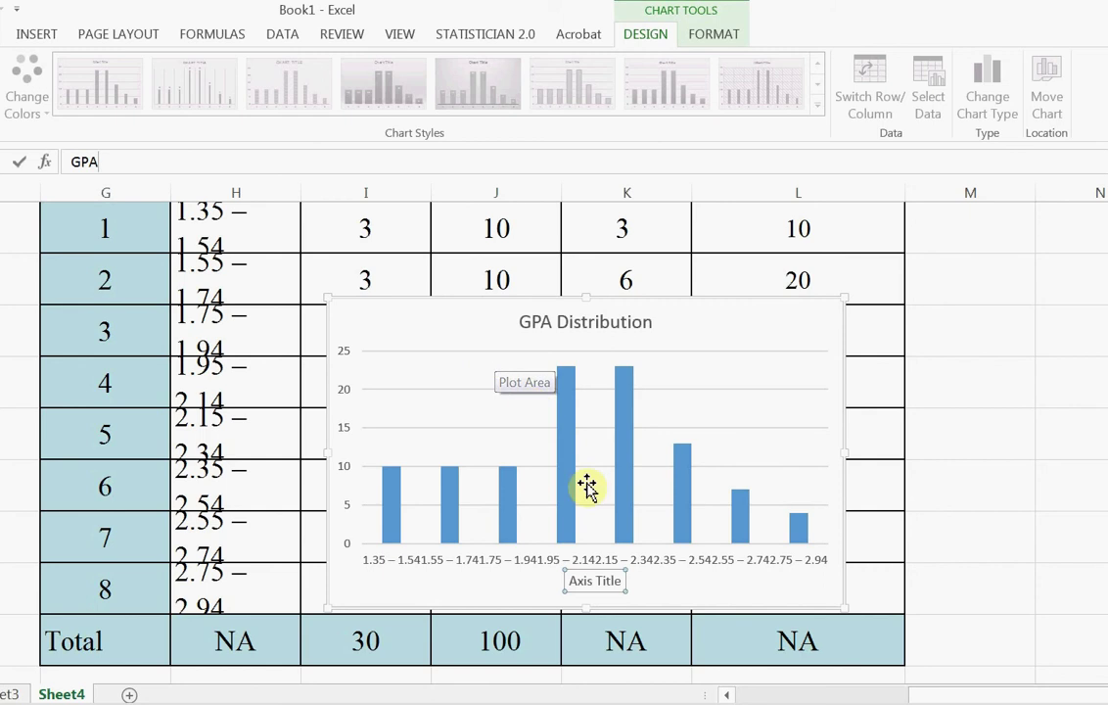
left_click(725, 446)
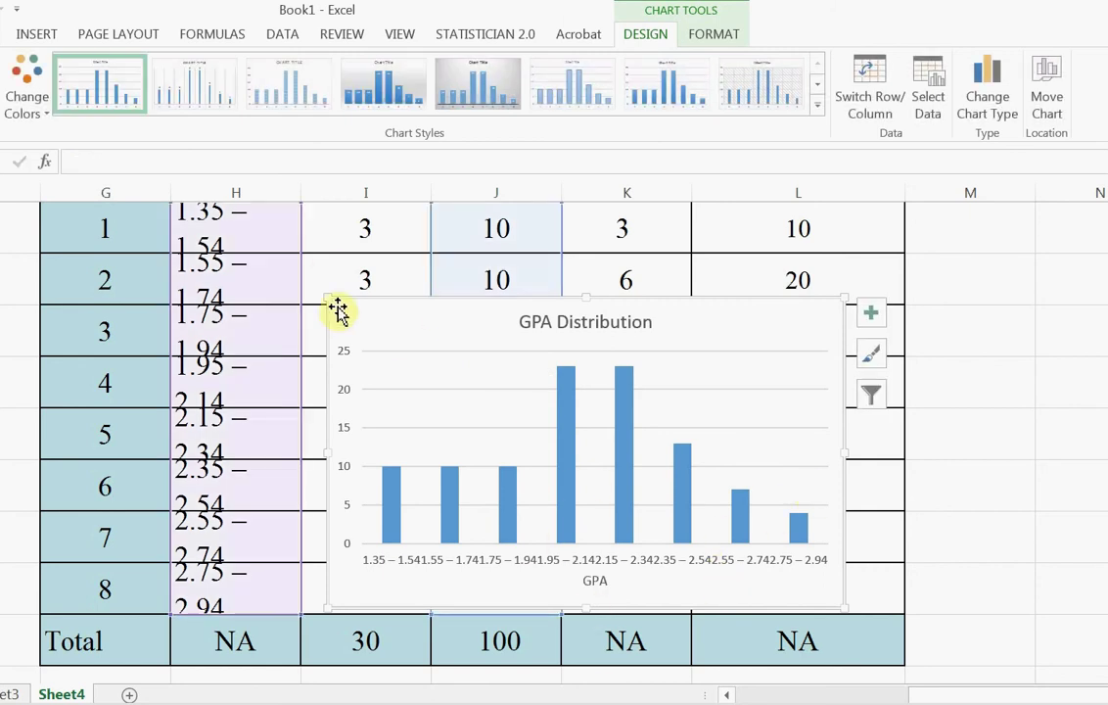
Add a primary vertical axis title to the chart with the text "Percent"
left_click(349, 403)
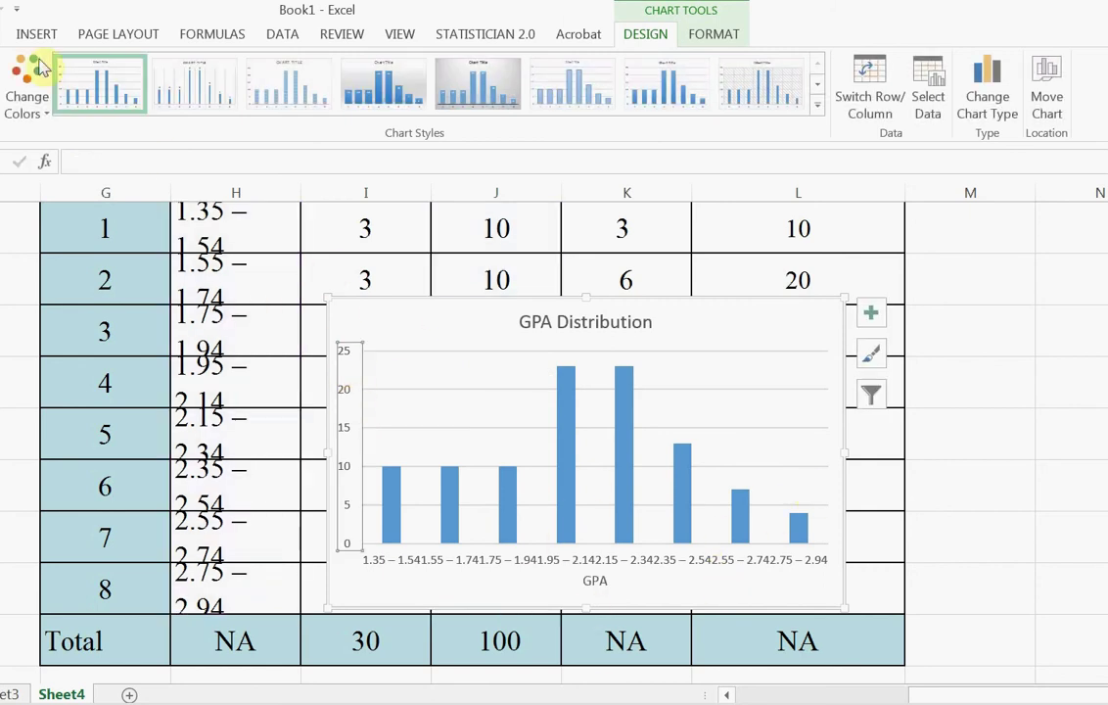
mouse_move(10, 162)
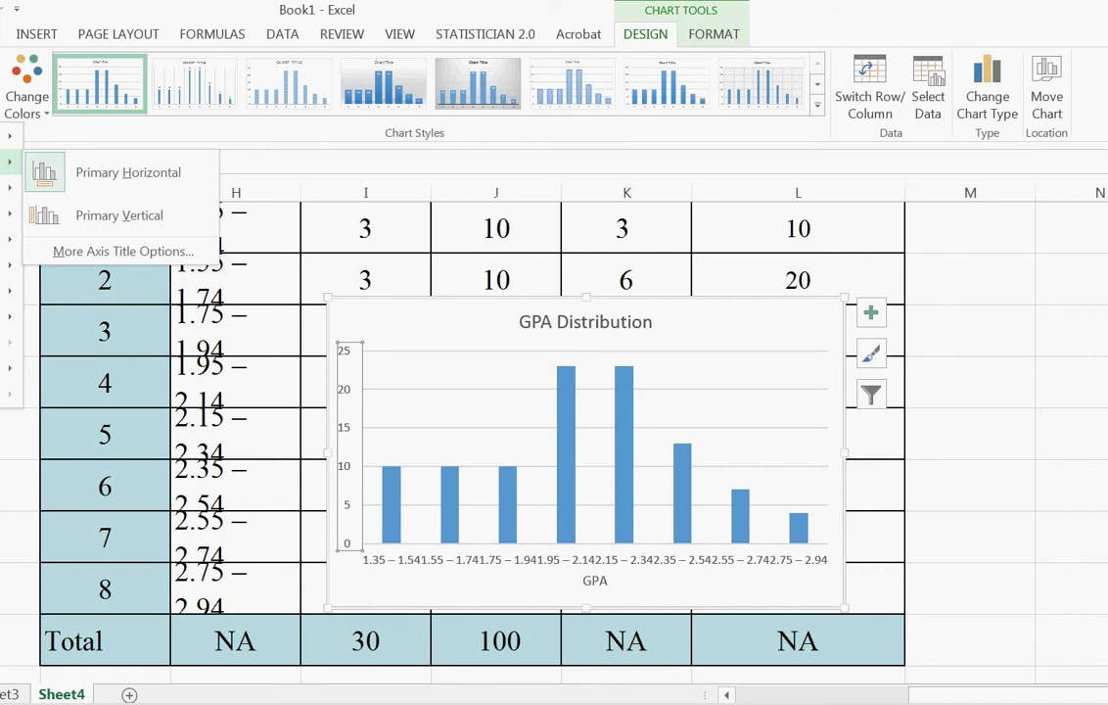
left_click(114, 217)
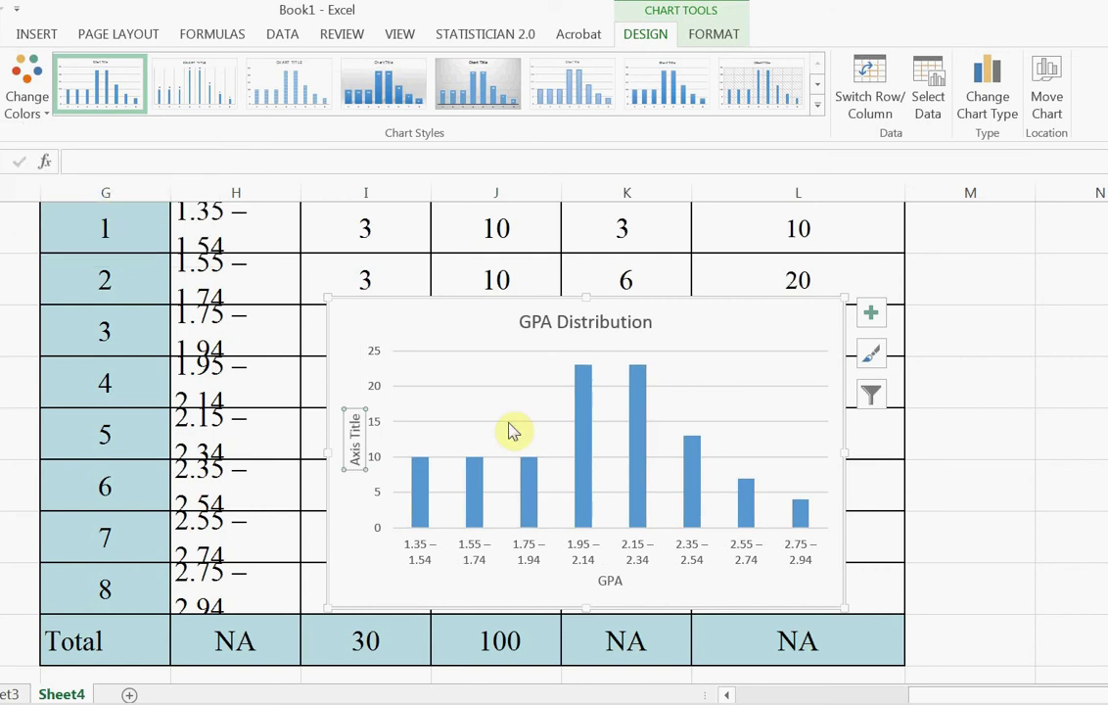
type("Percent")
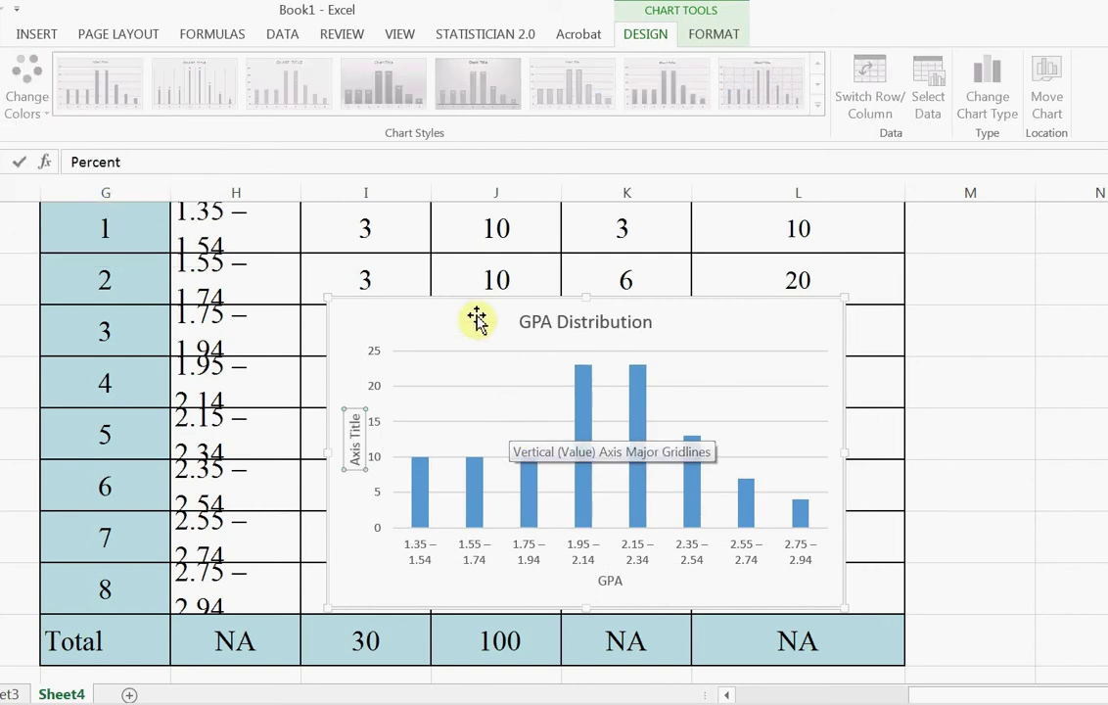
left_click(426, 321)
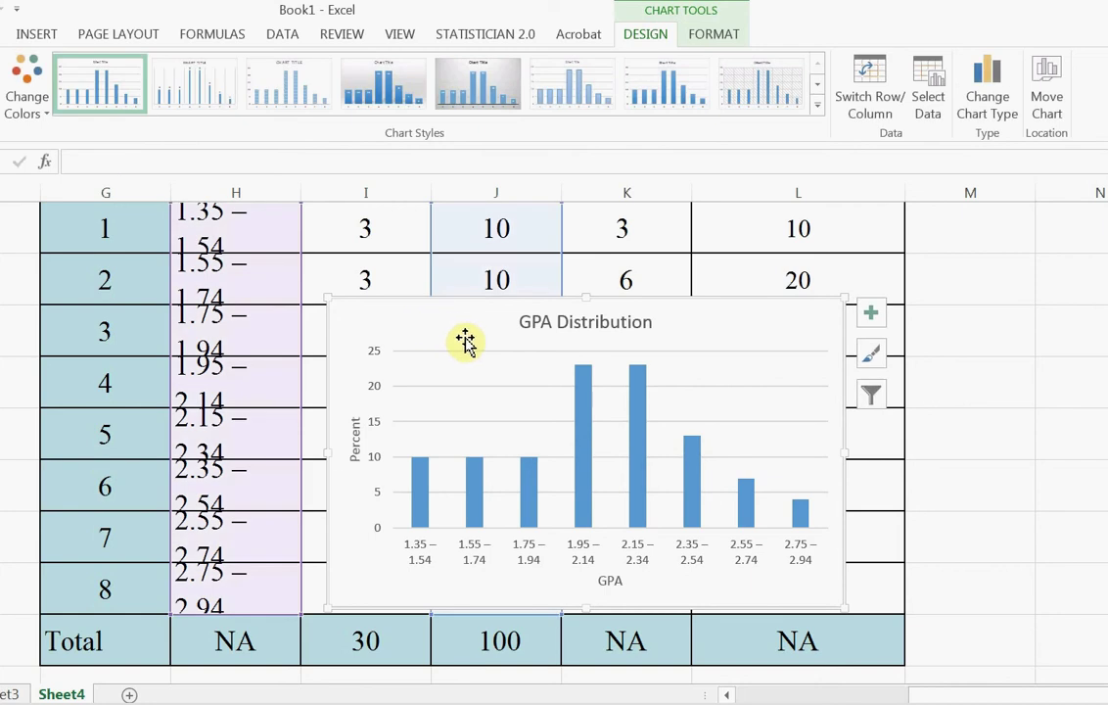
Copy the finished chart and paste it into the PowerPoint presentation Clips_Inclass, on the slide asking for the relative frequency histogram
right_click(448, 299)
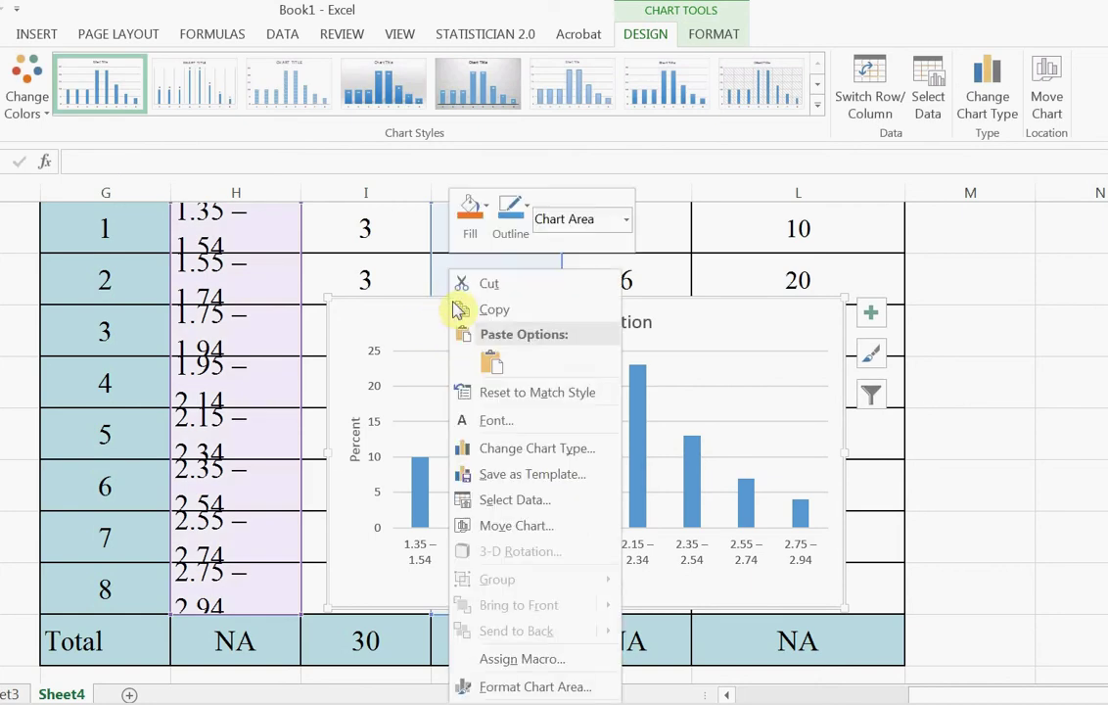
left_click(460, 305)
key("alt+Tab")
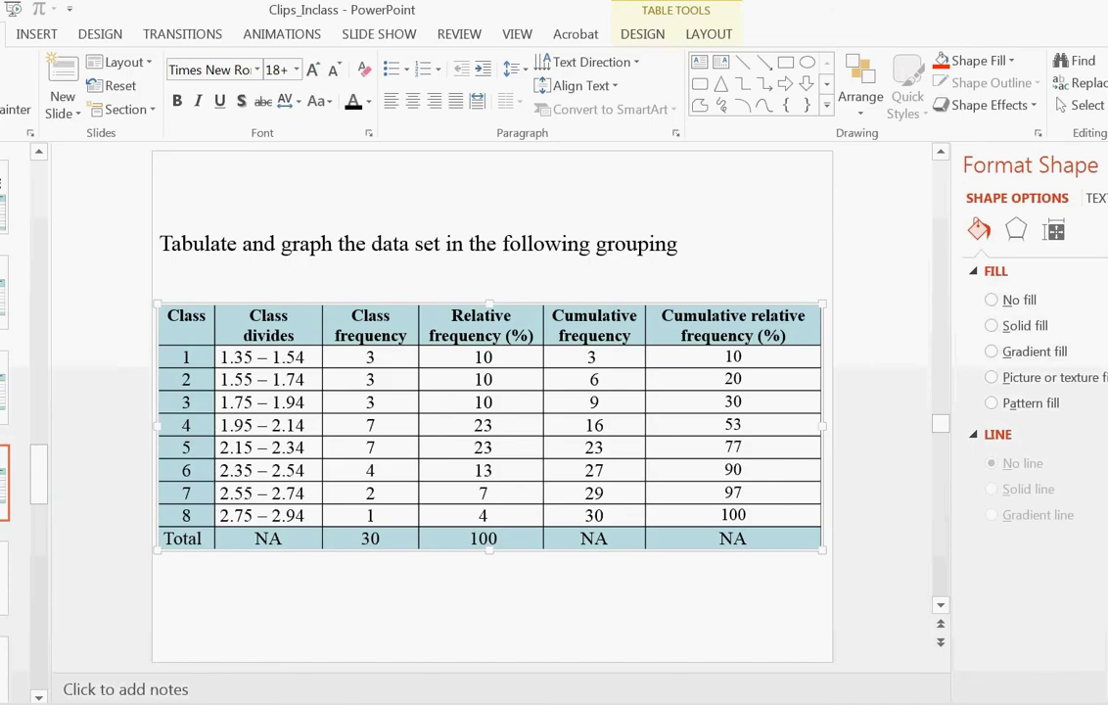
left_click(14, 514)
scroll(594, 568, "down", 1)
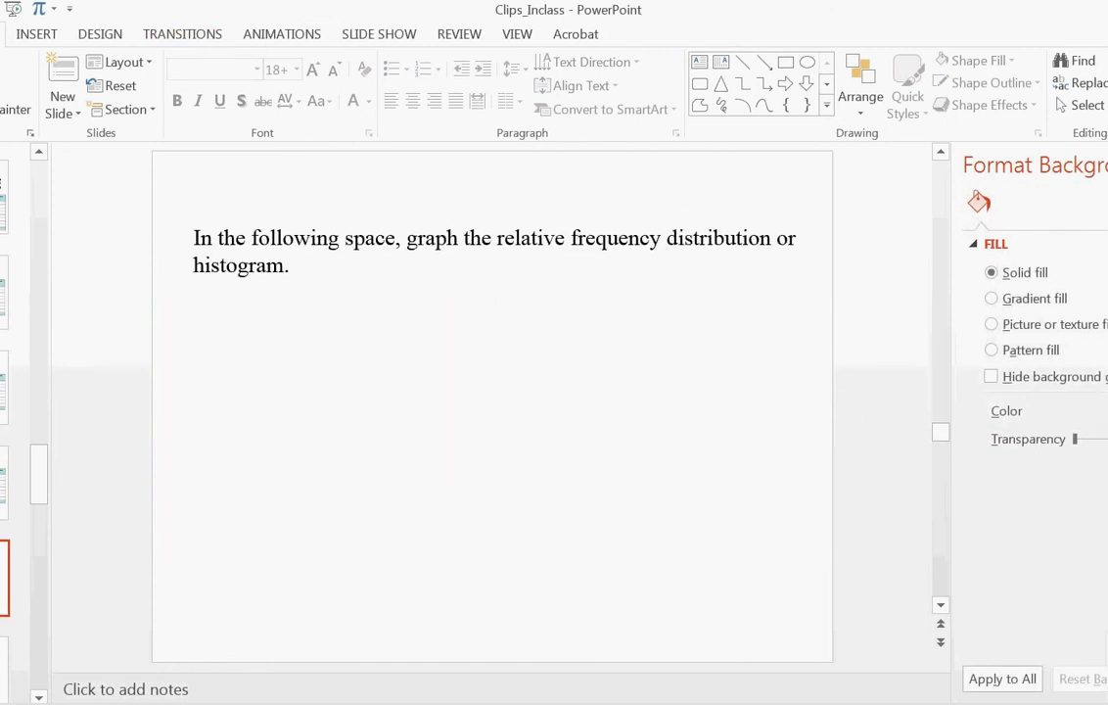
key("ctrl+v")
Move the pasted chart below the slide's instruction text and enlarge it to fill most of the space there
left_click_drag(371, 307, 284, 328)
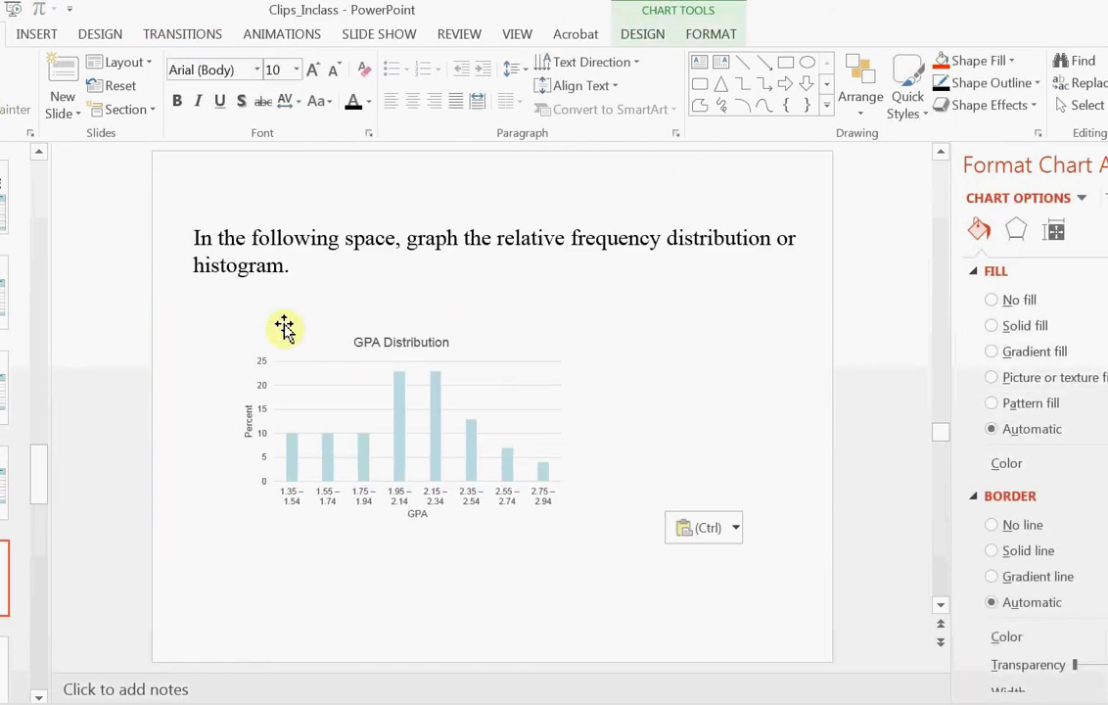
left_click_drag(571, 530, 736, 598)
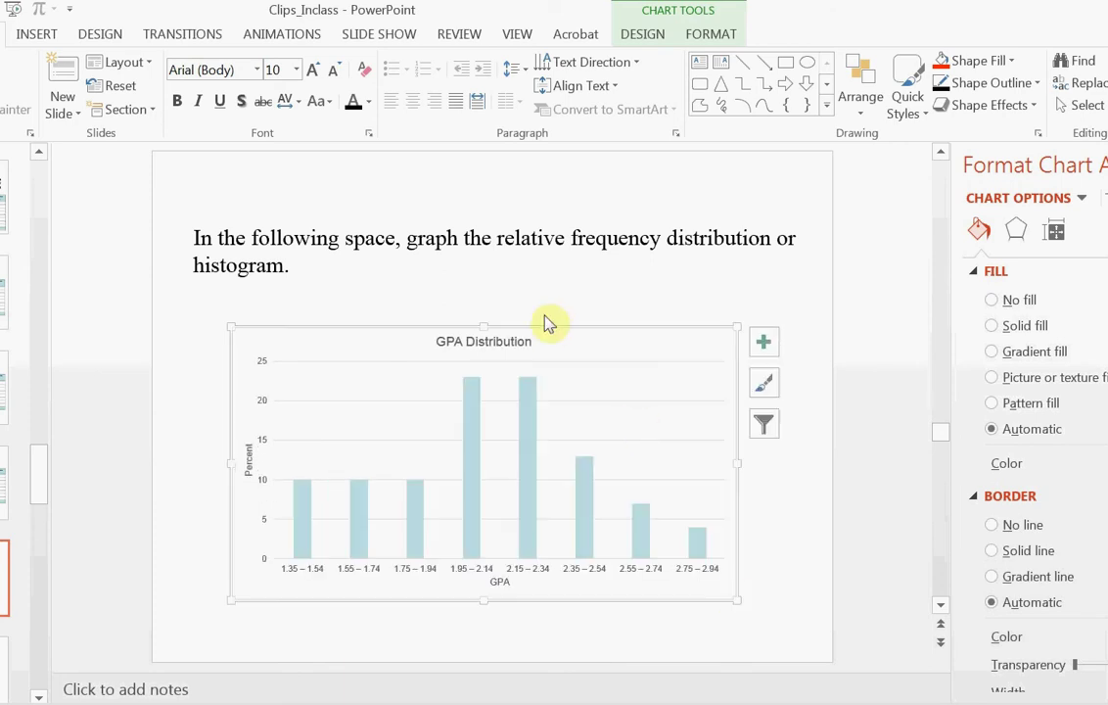
left_click_drag(546, 326, 550, 315)
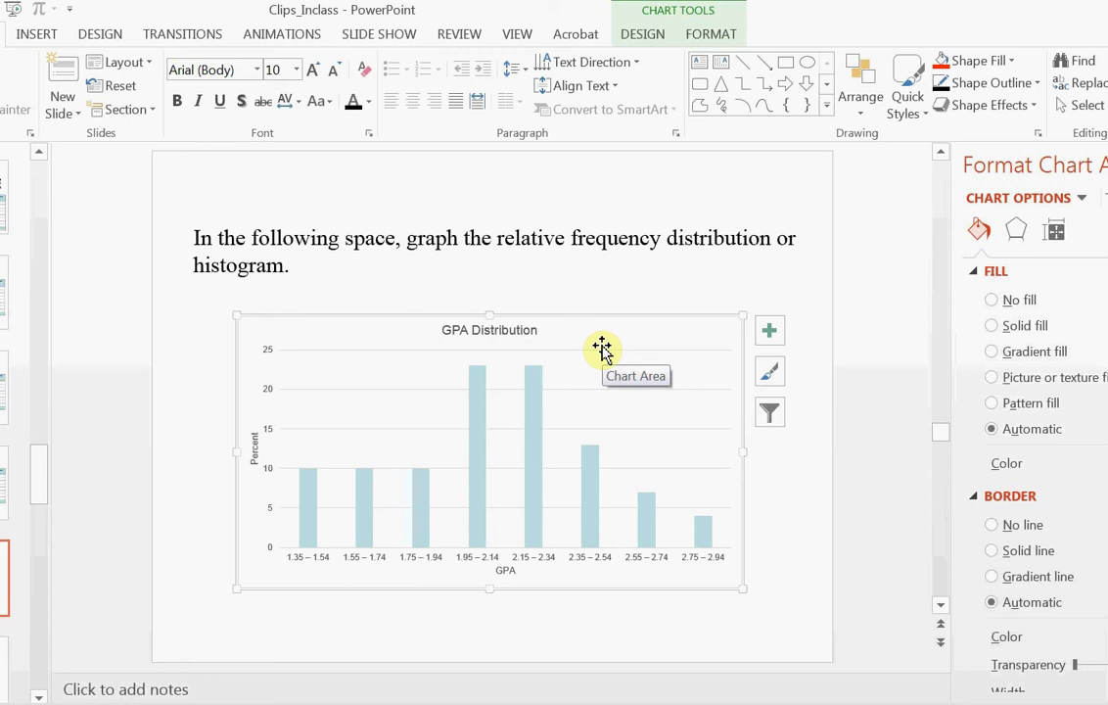
Increase the font size of the whole chart to 14
left_click(579, 316)
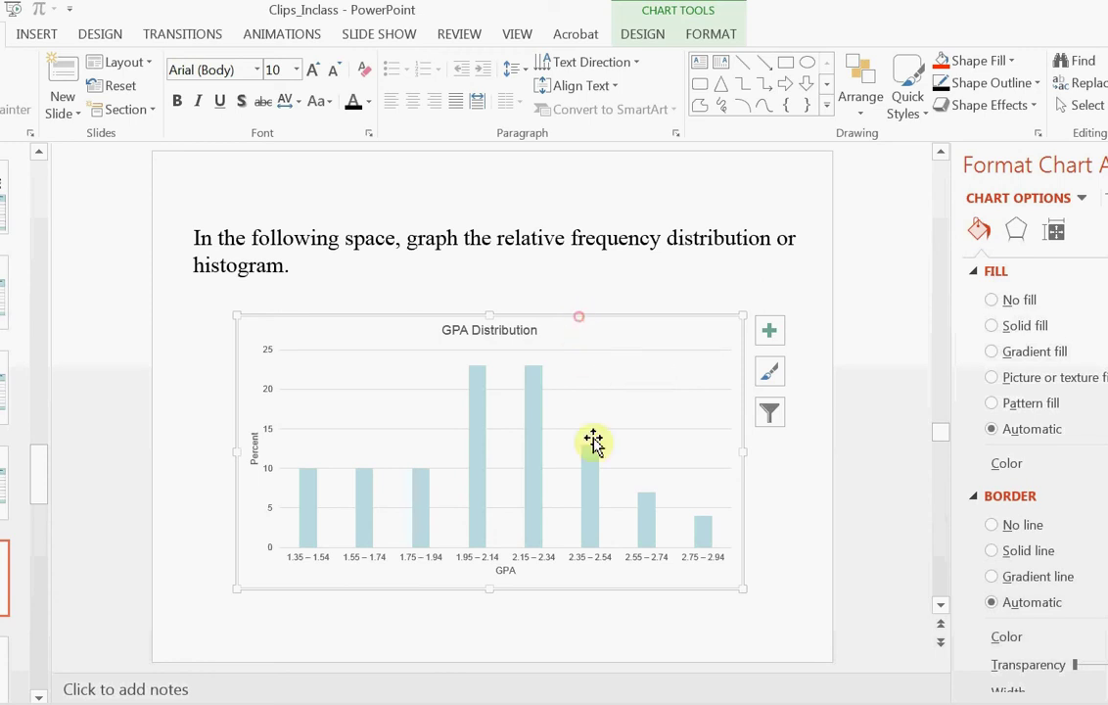
left_click(313, 70)
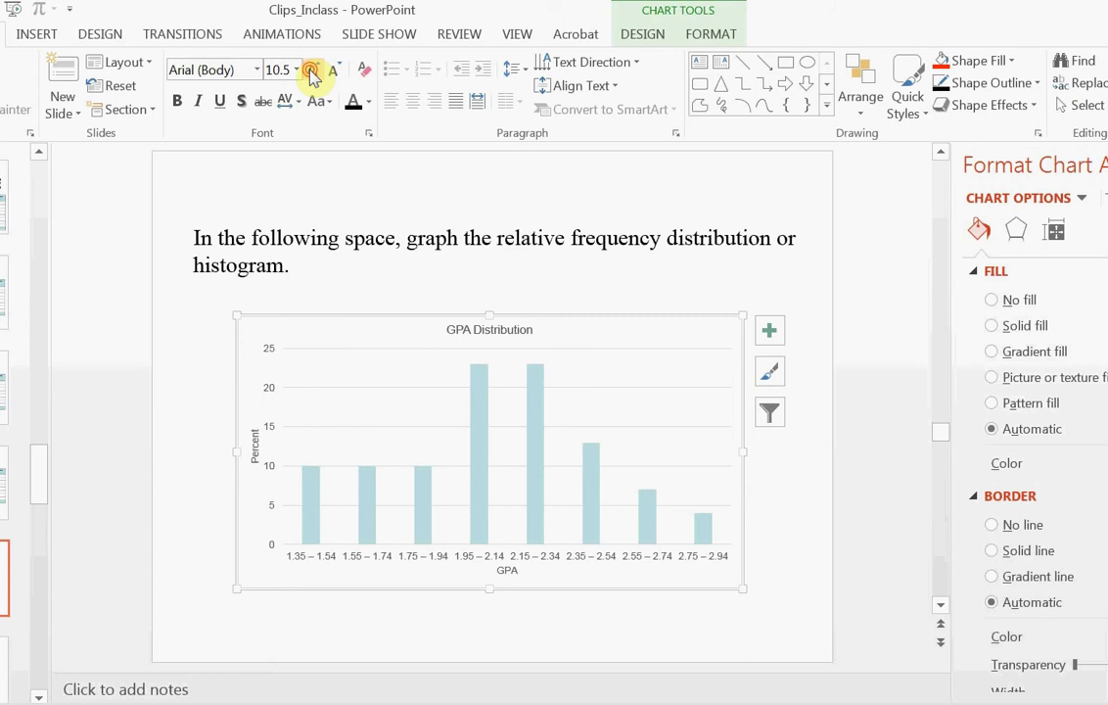
left_click(312, 71)
left_click(312, 71)
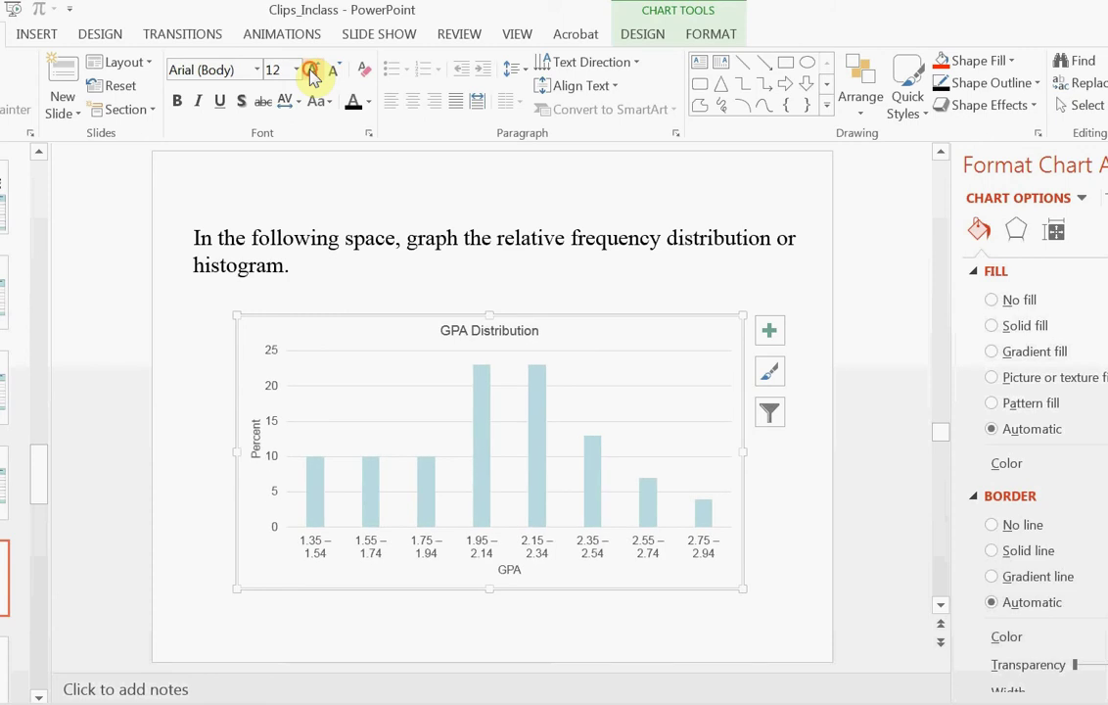
left_click(311, 74)
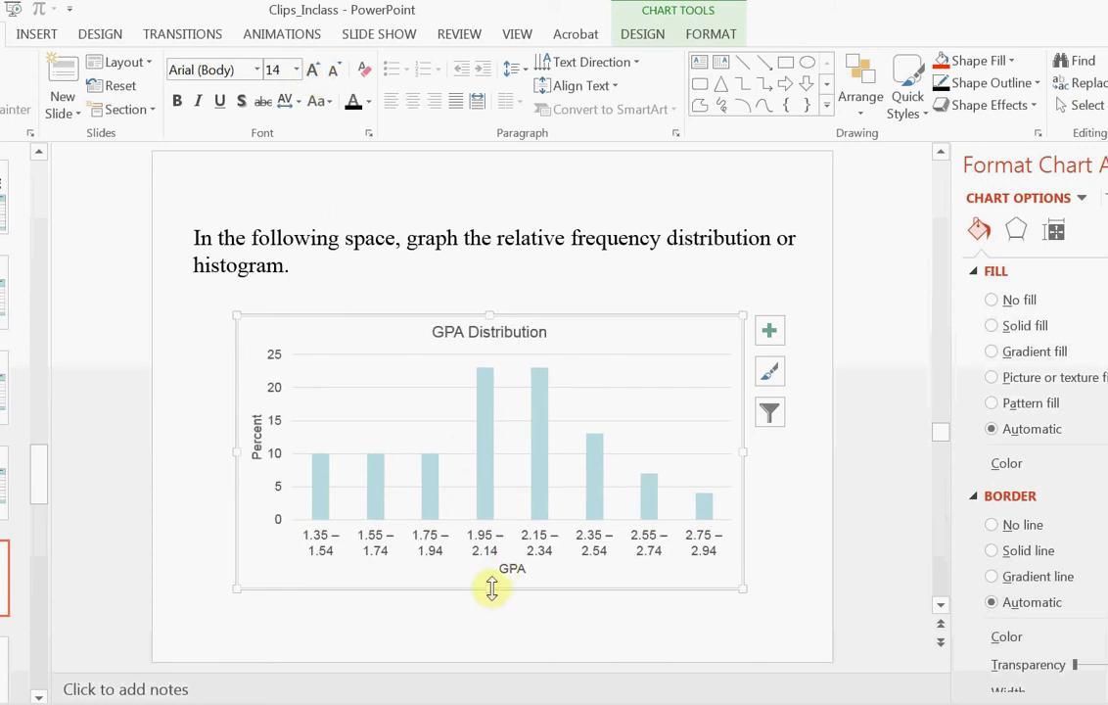
Stretch the chart taller and wider on both sides, and raise the lower edge of its plot area
left_click_drag(488, 588, 489, 623)
left_click(586, 431)
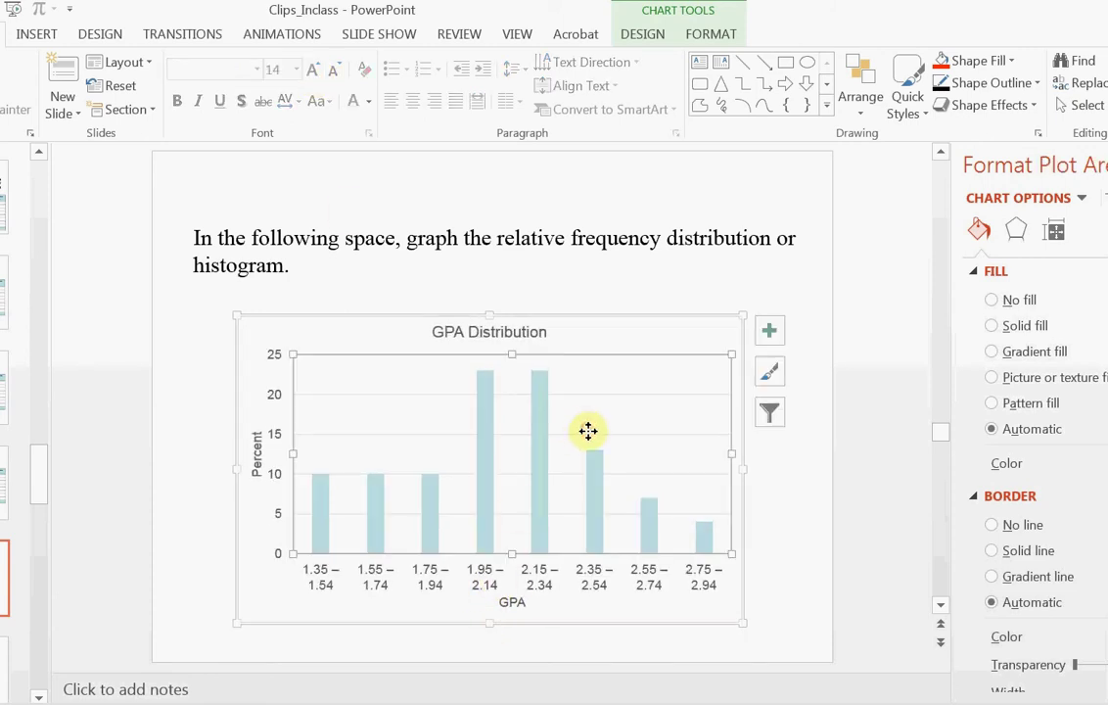
left_click_drag(513, 555, 512, 537)
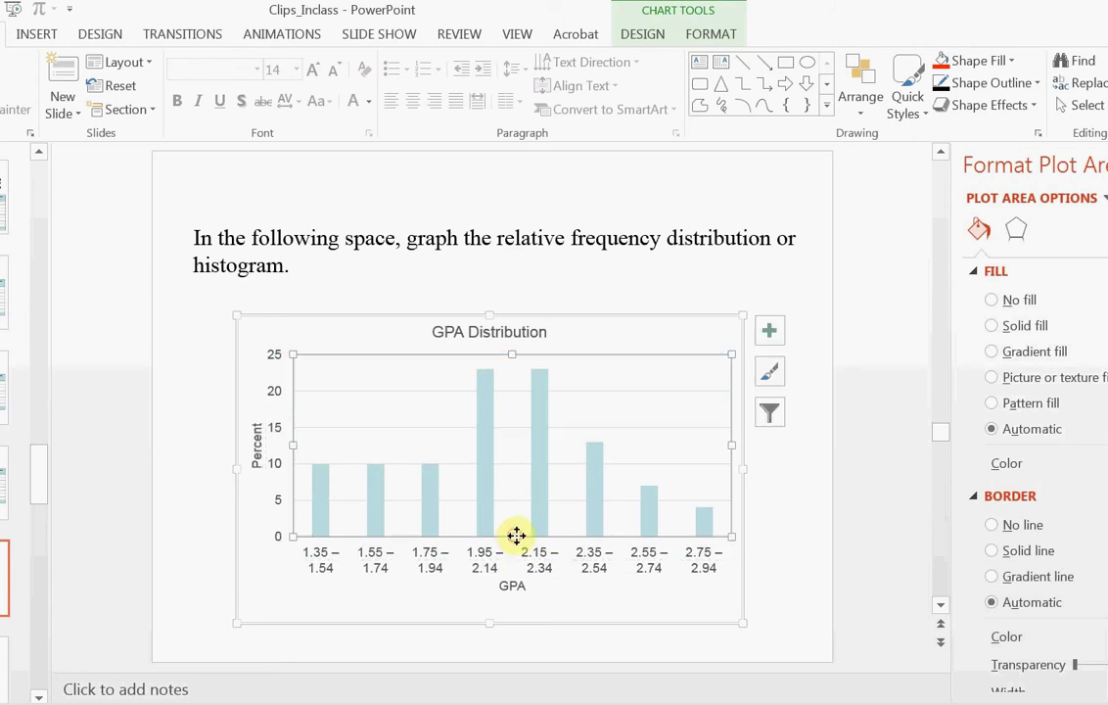
left_click_drag(743, 468, 771, 469)
left_click_drag(231, 467, 207, 469)
Narrow the plot area away from the Percent axis title and move the GPA axis title lower in the chart
left_click(334, 421)
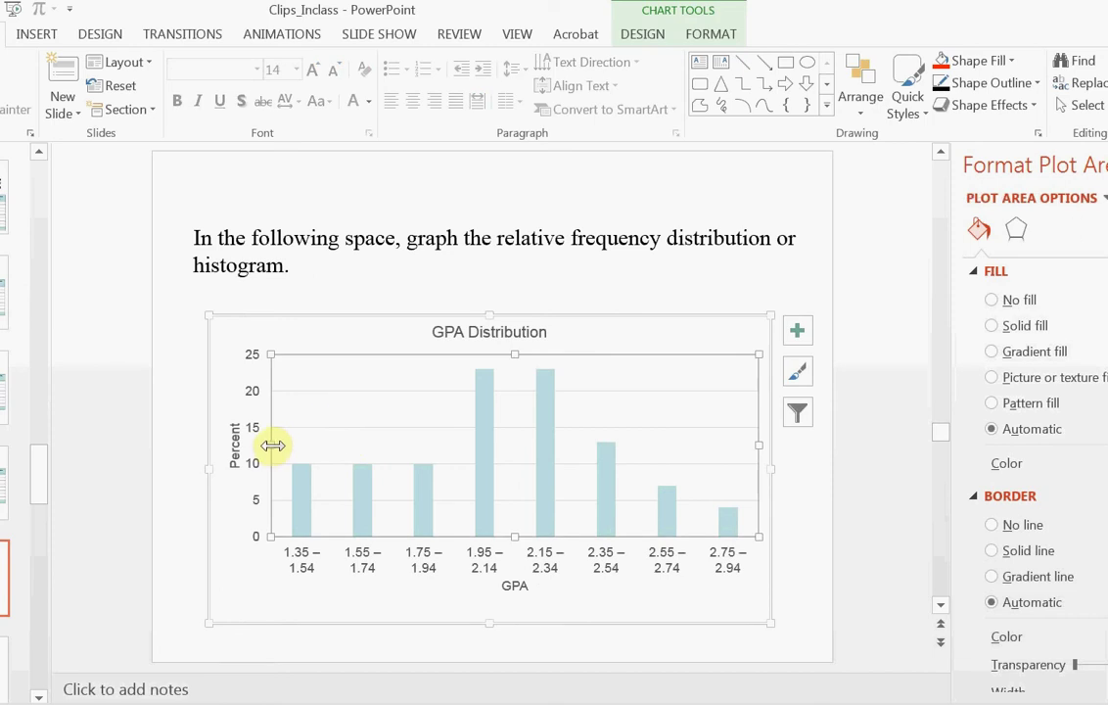
left_click_drag(273, 445, 233, 424)
left_click(246, 449)
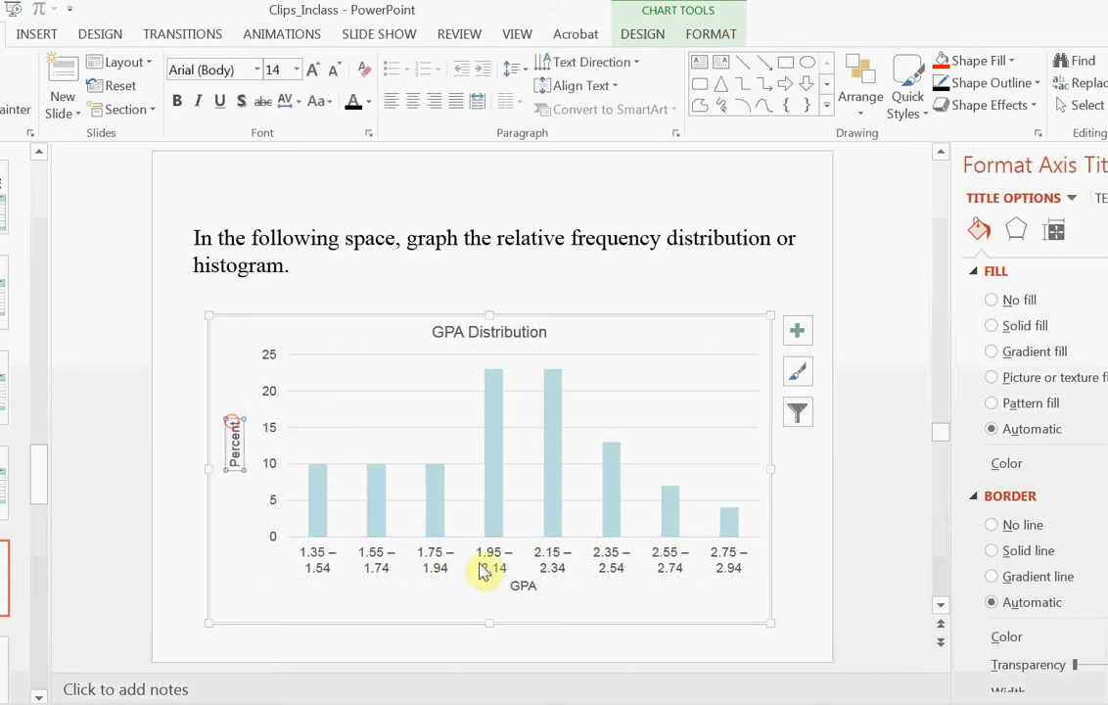
left_click(516, 526)
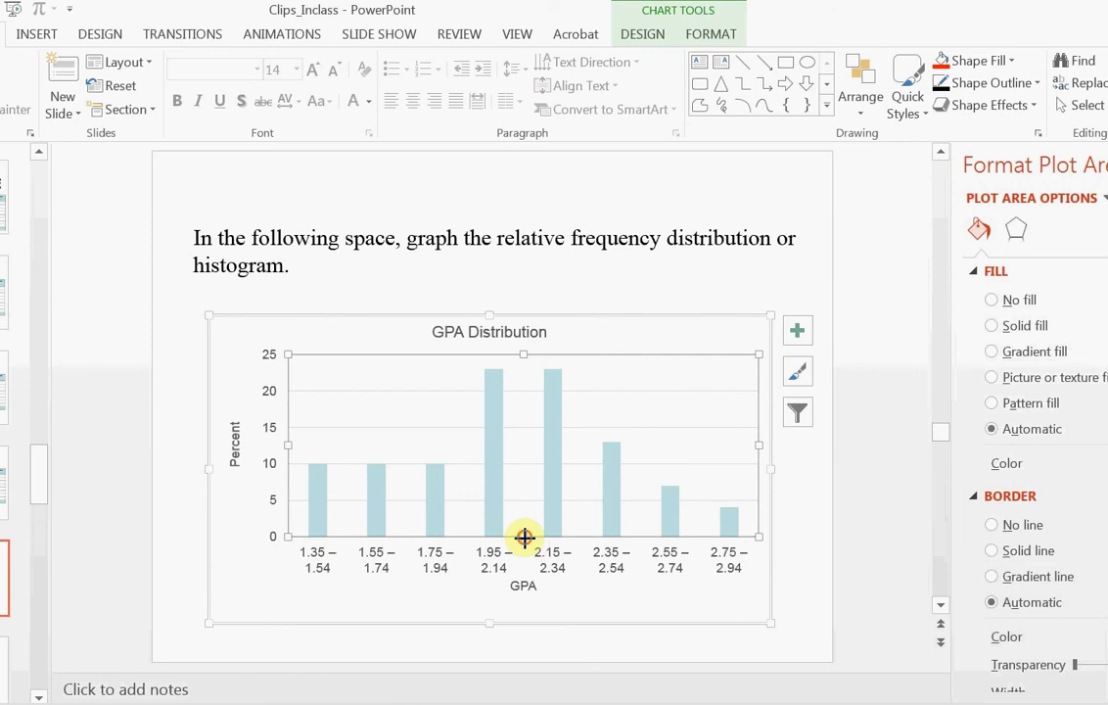
left_click_drag(524, 527, 495, 588)
left_click(525, 576)
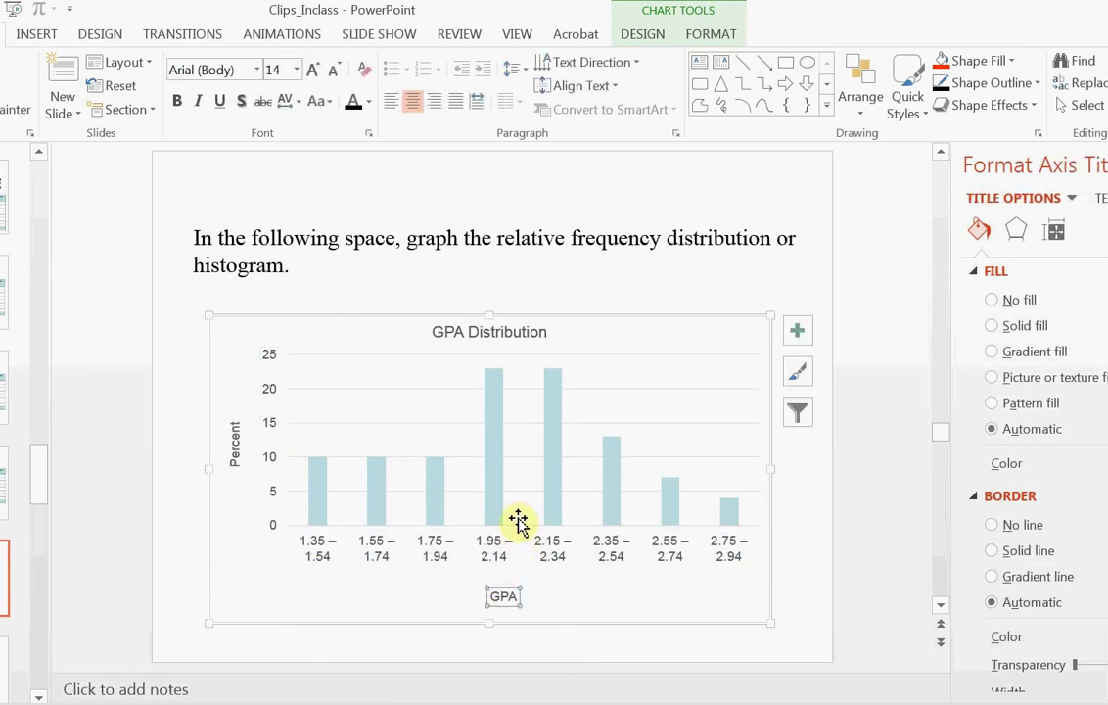
Extend the plot area slightly downward toward the GPA title and outward toward the Percent title
left_click(512, 529)
left_click_drag(512, 529, 525, 542)
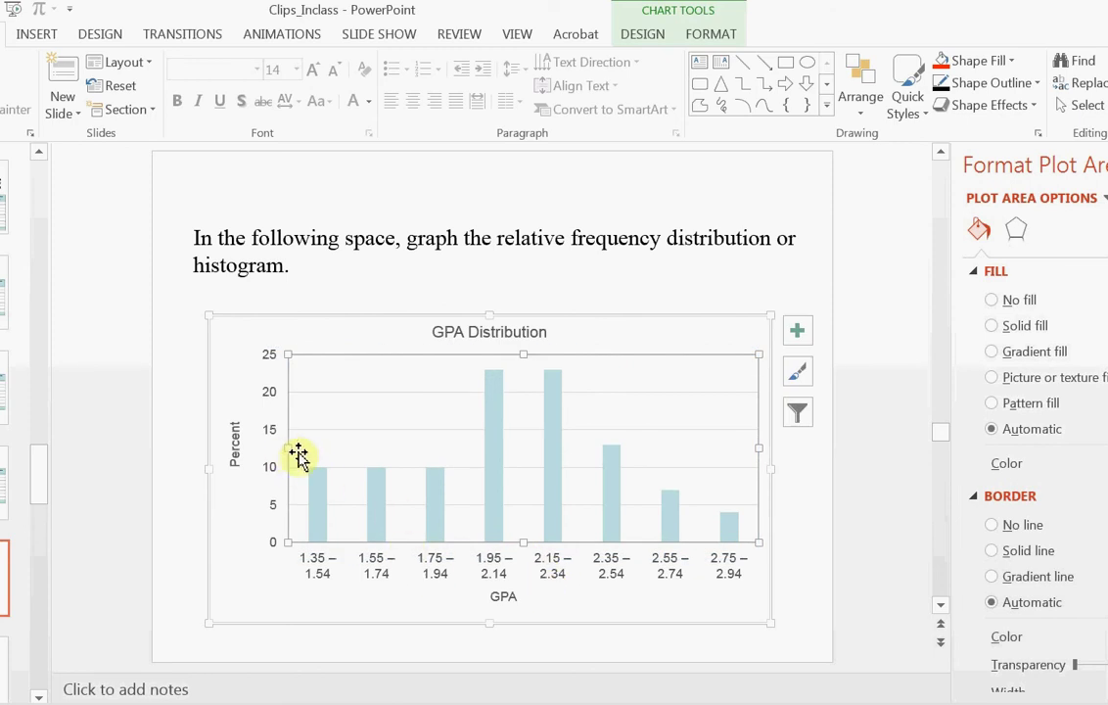
left_click_drag(294, 453, 284, 448)
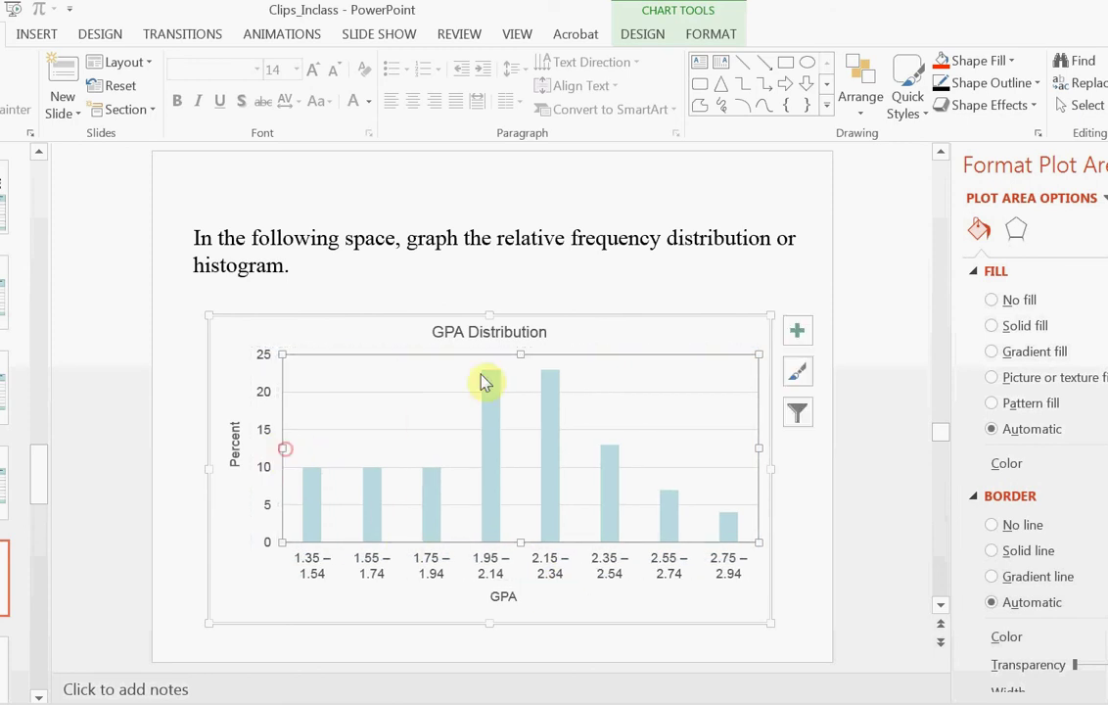
left_click(590, 637)
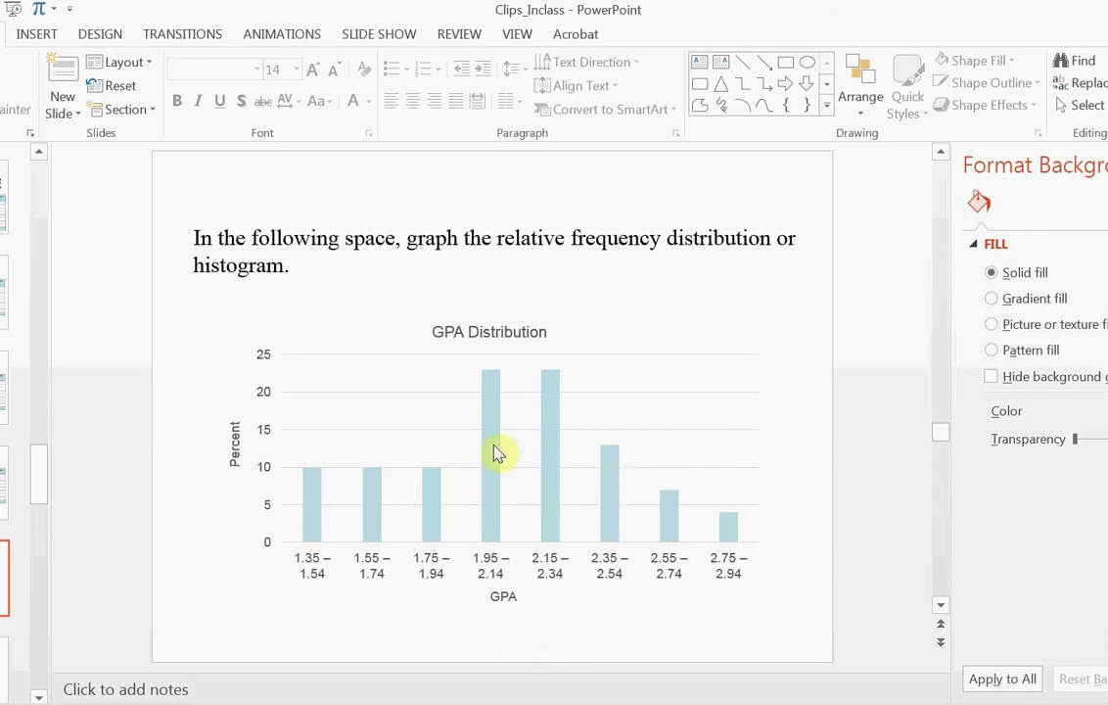
Reduce the gap width of the chart's data series to the minimum so the columns touch like a histogram
mouse_move(493, 462)
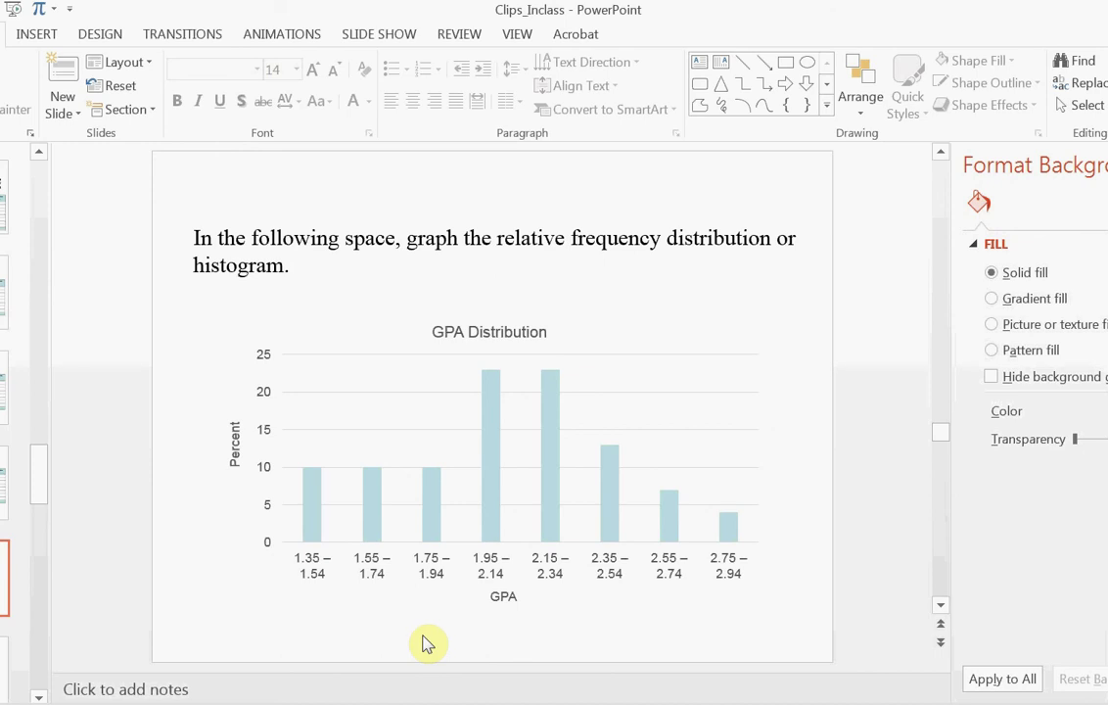
left_click(492, 473)
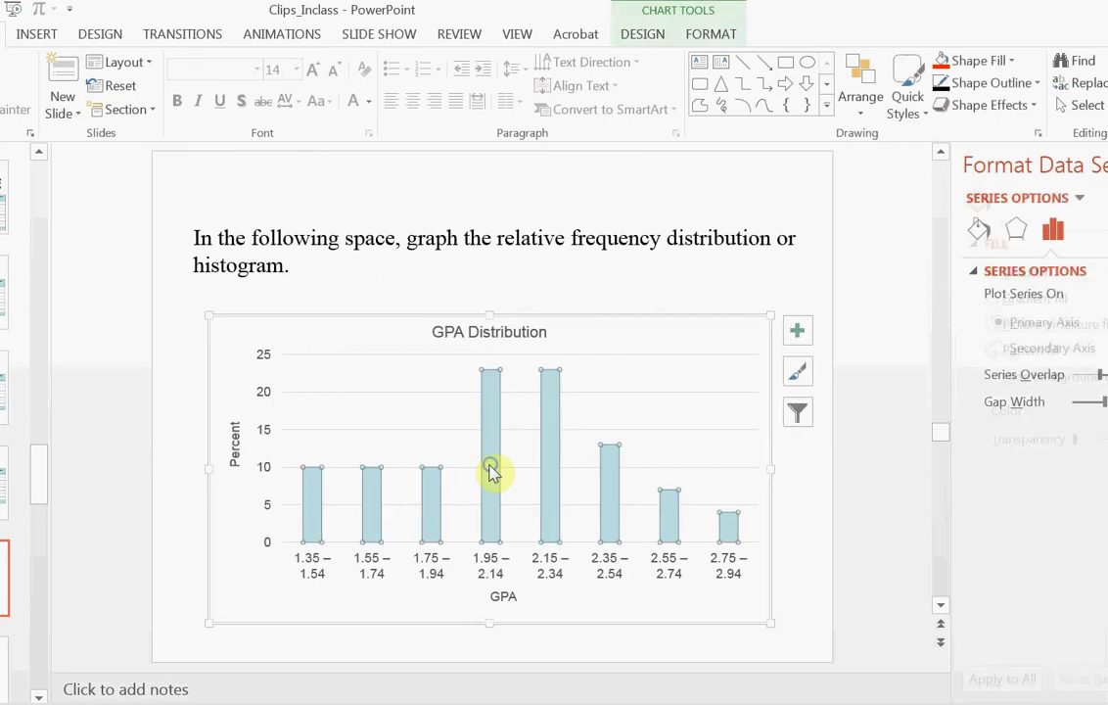
right_click(491, 473)
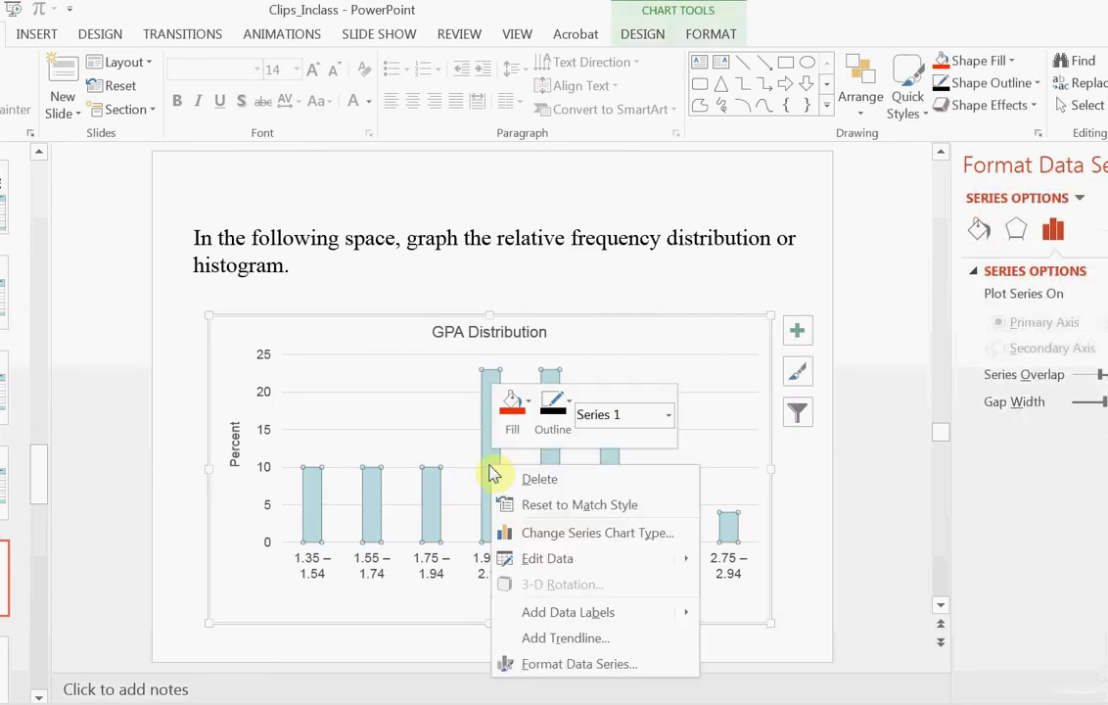
left_click(582, 674)
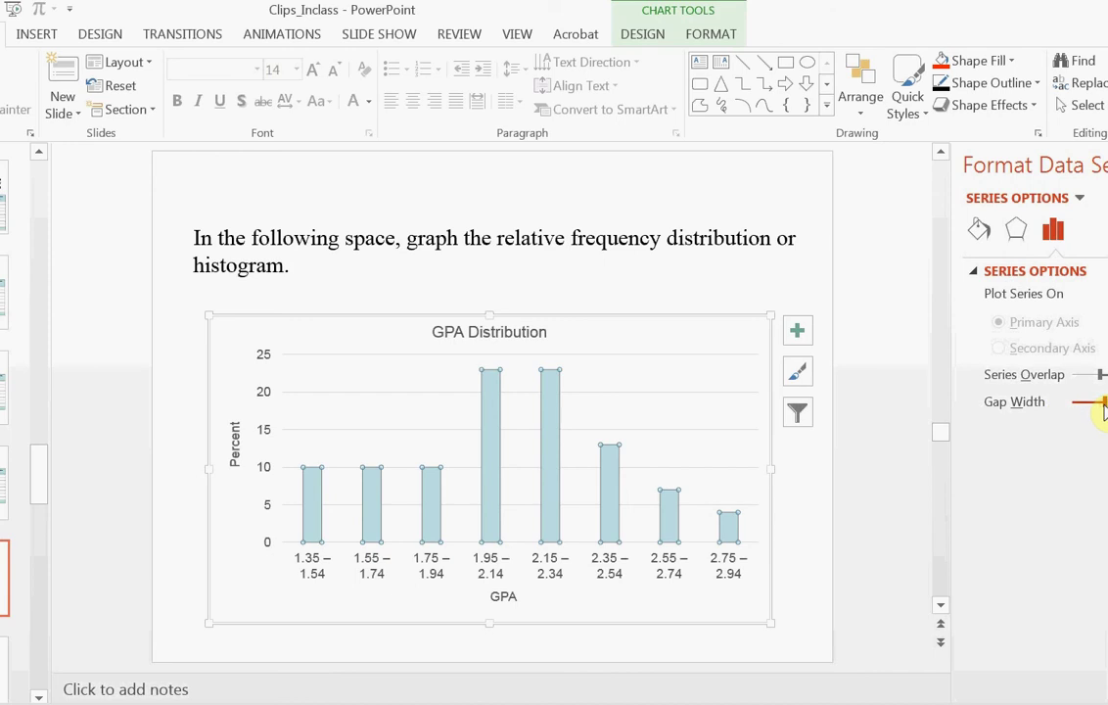
left_click_drag(1105, 412, 1077, 413)
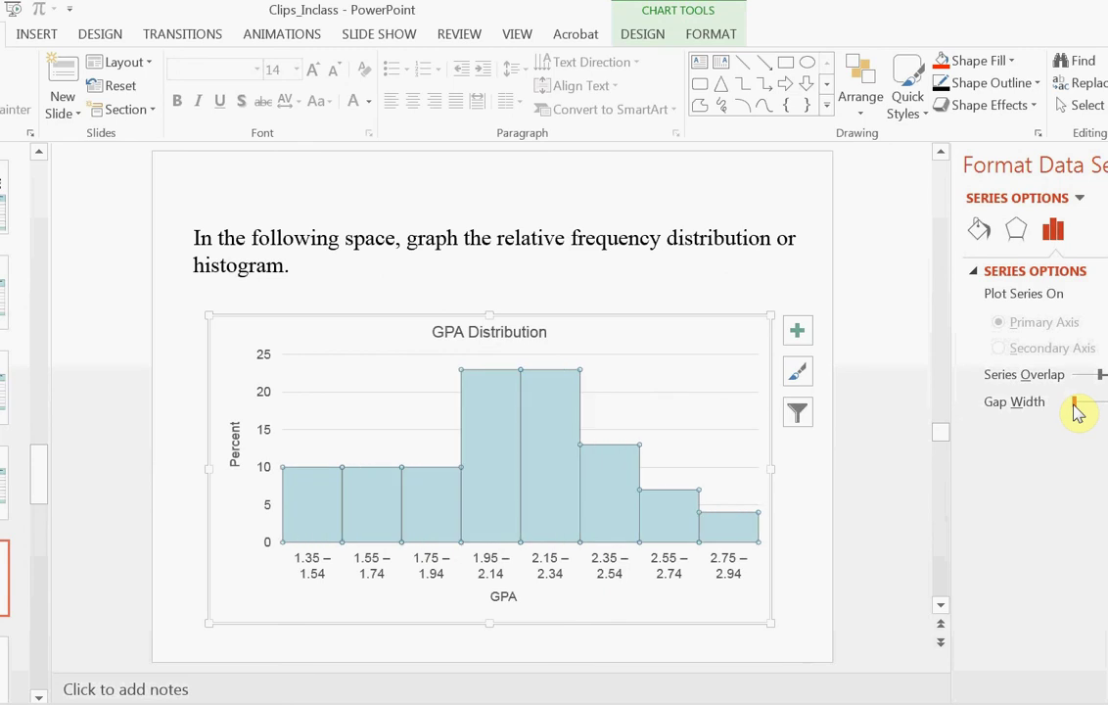
left_click(797, 499)
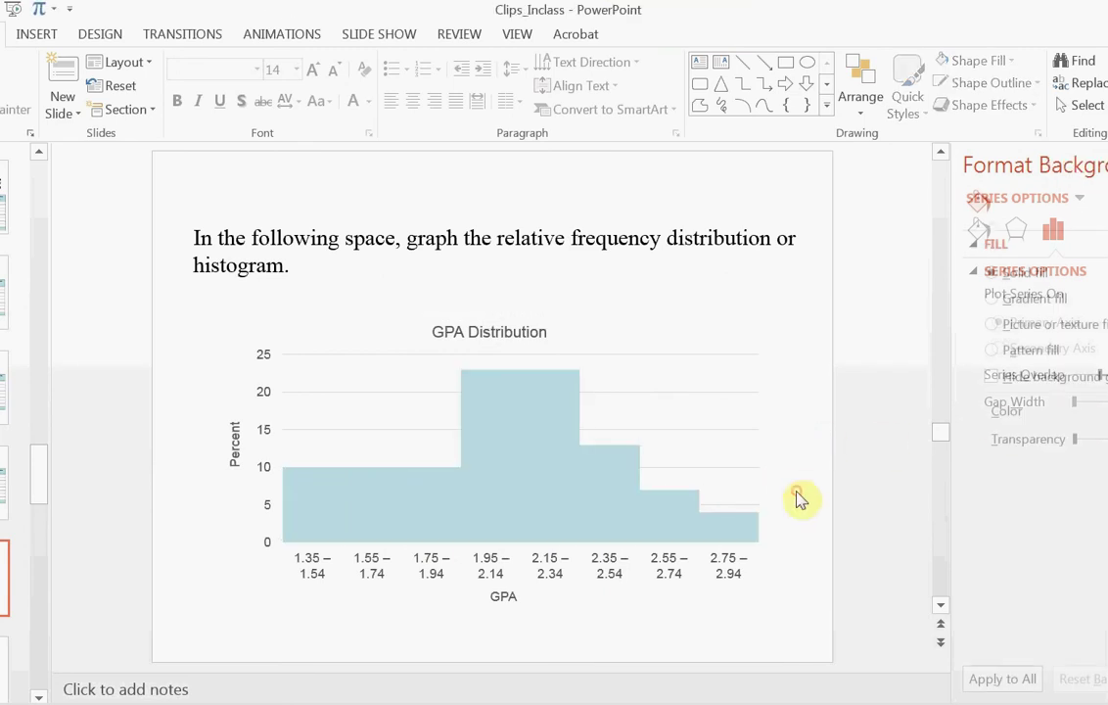
right_click(552, 428)
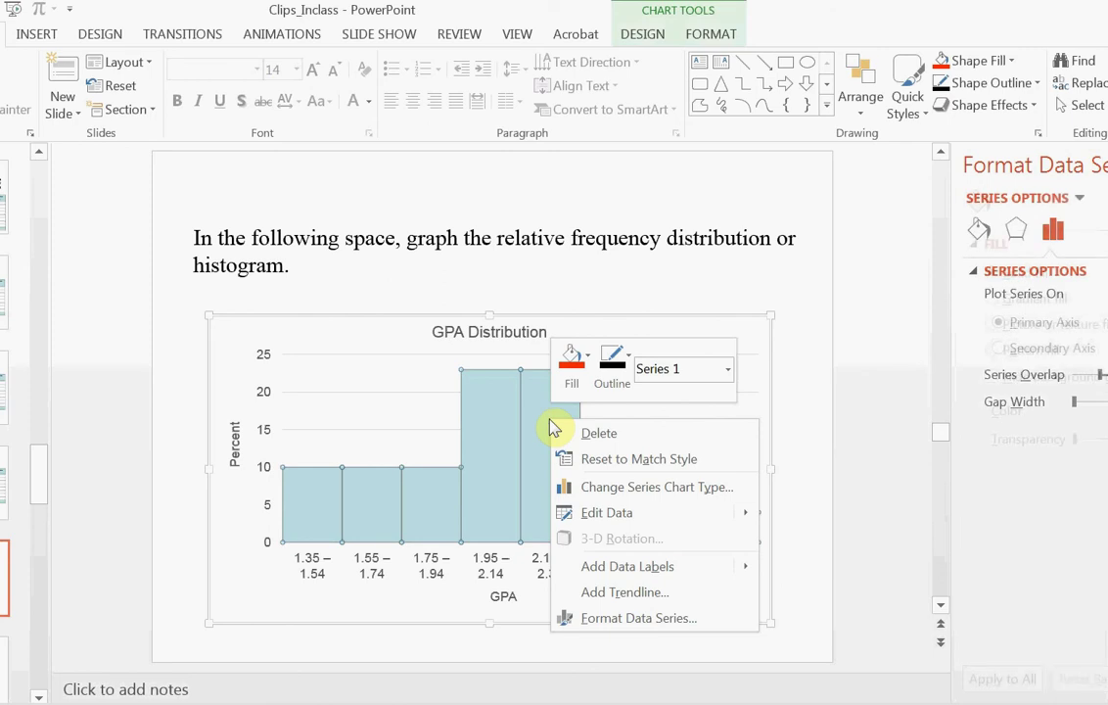
left_click(612, 368)
left_click(792, 390)
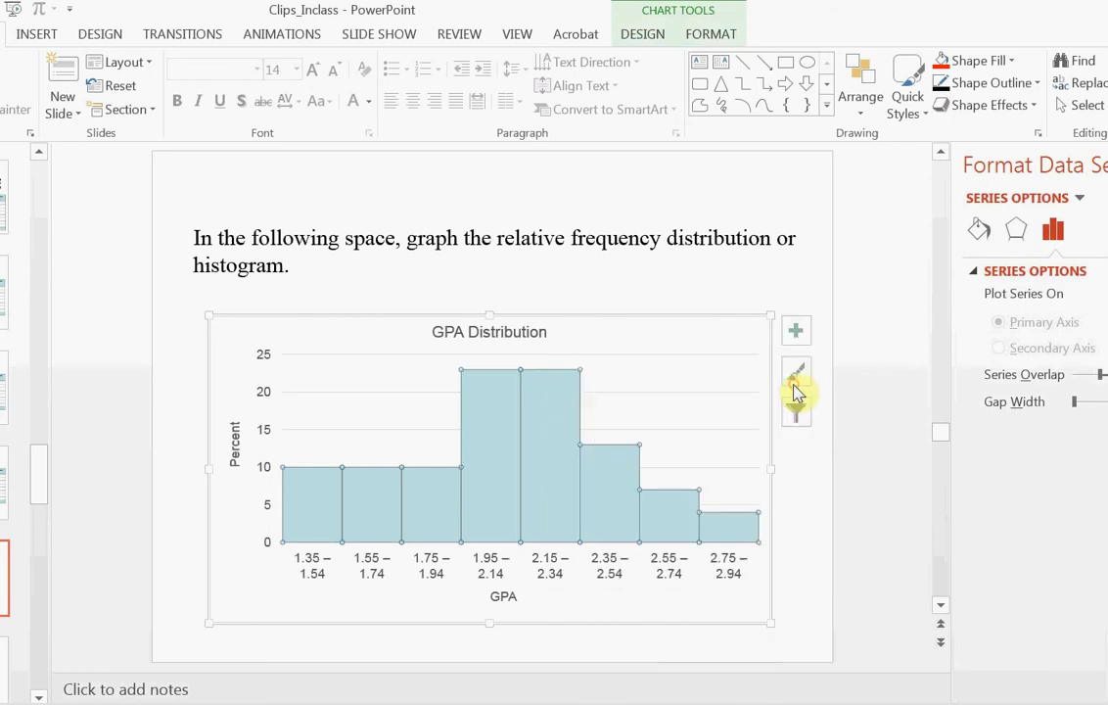
left_click(817, 535)
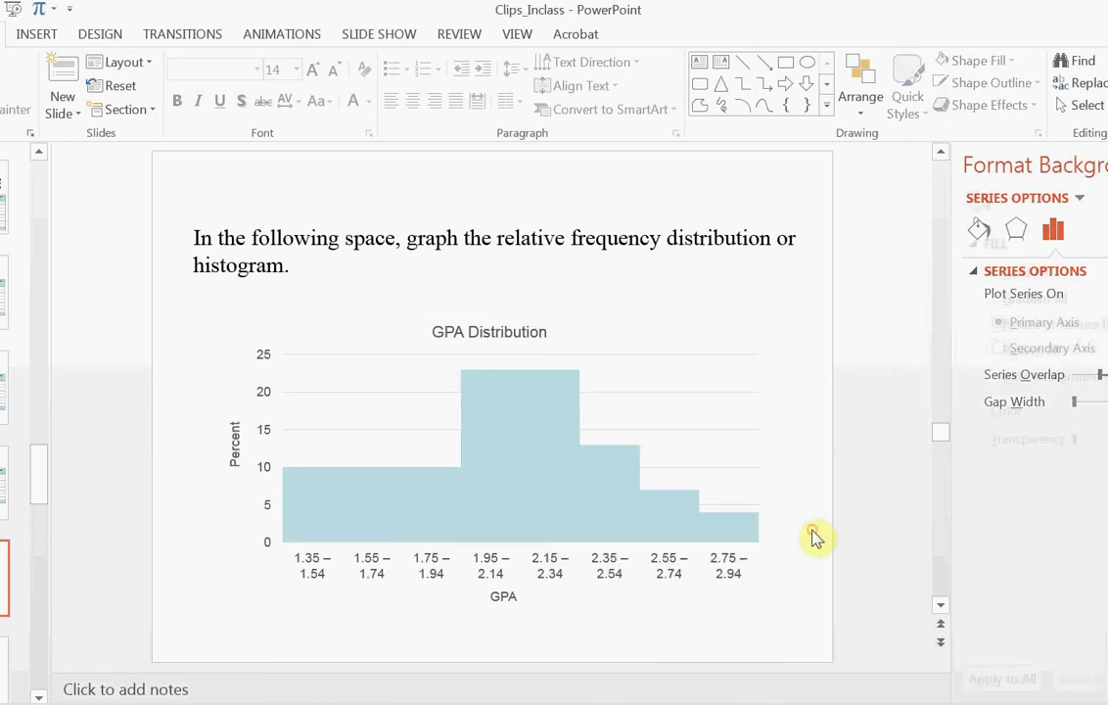
Set the outline of the histogram's columns to the thinnest line weight
right_click(542, 417)
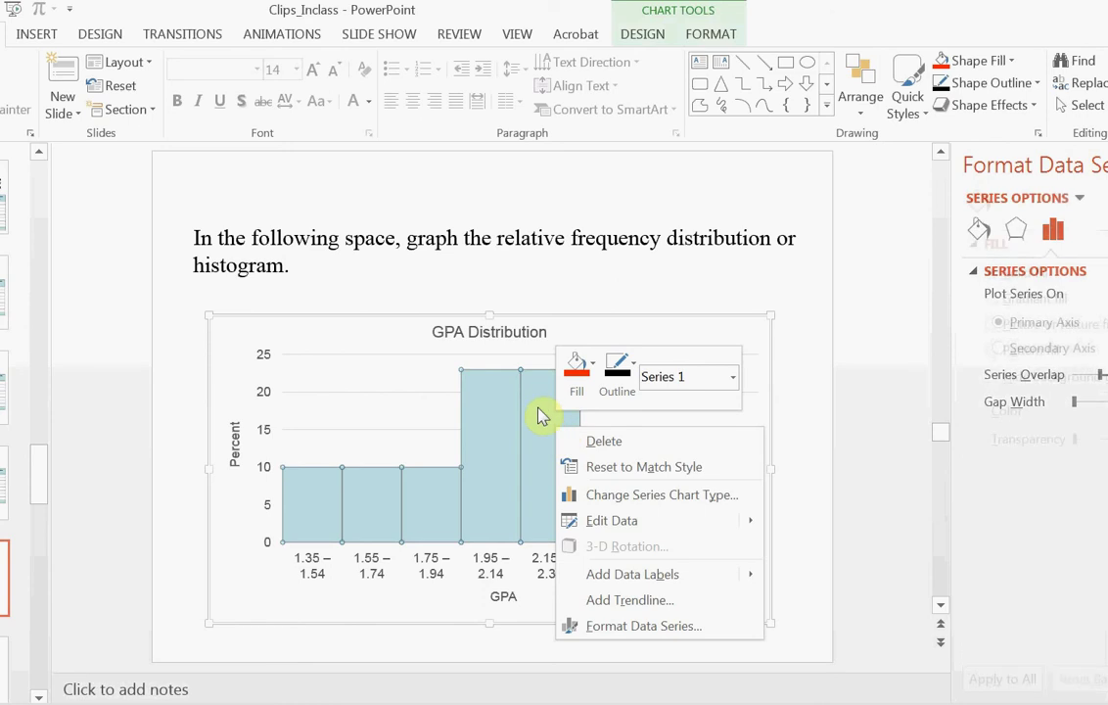
left_click(614, 396)
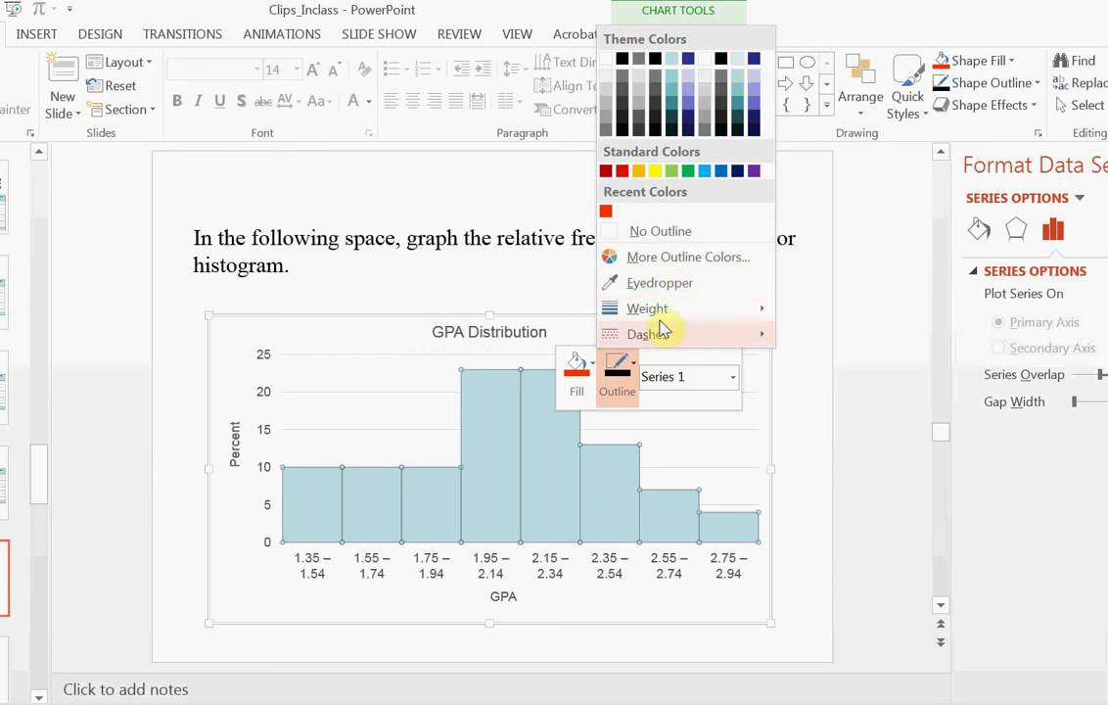
mouse_move(661, 321)
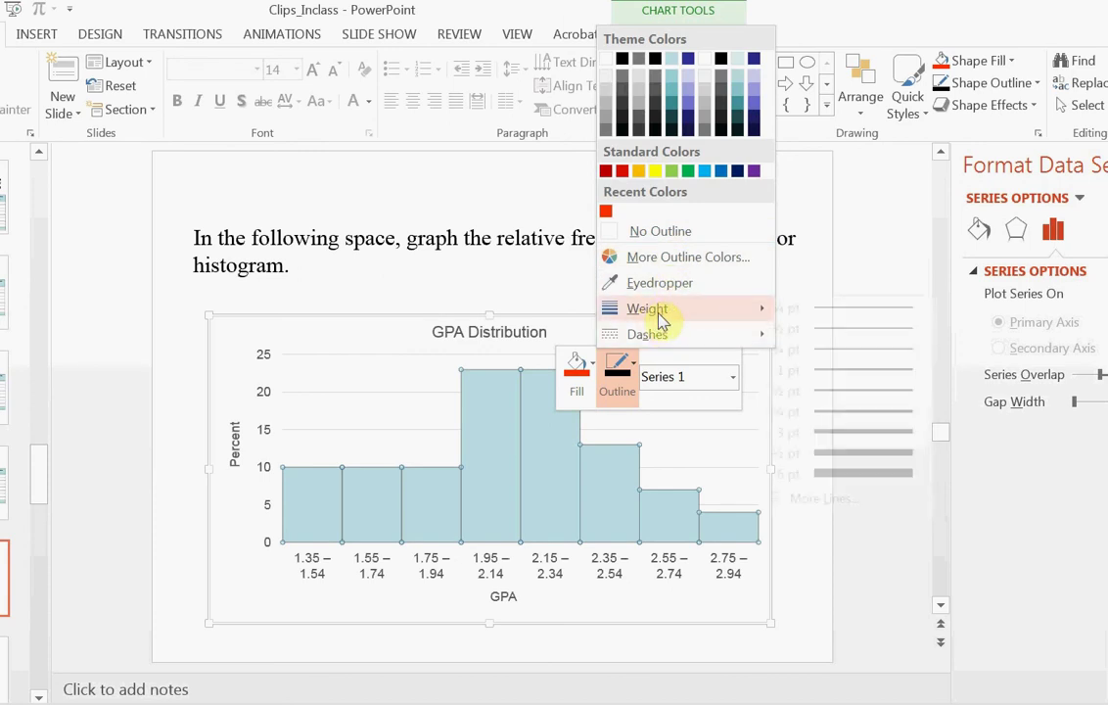
left_click(839, 309)
left_click(701, 636)
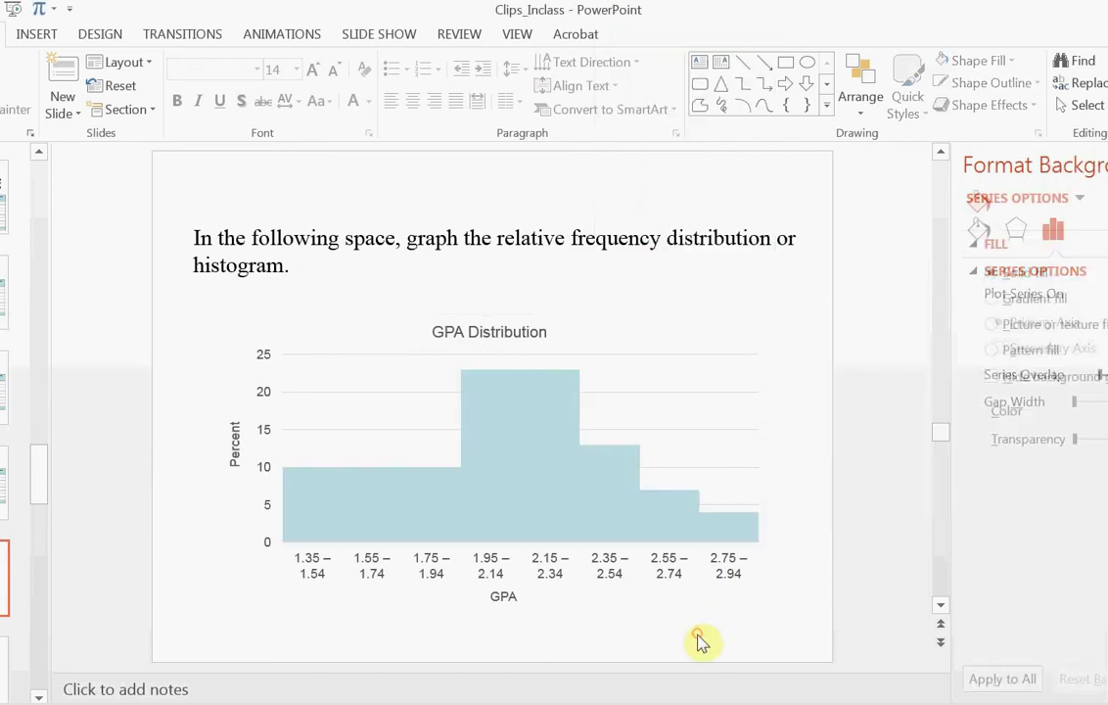
right_click(526, 449)
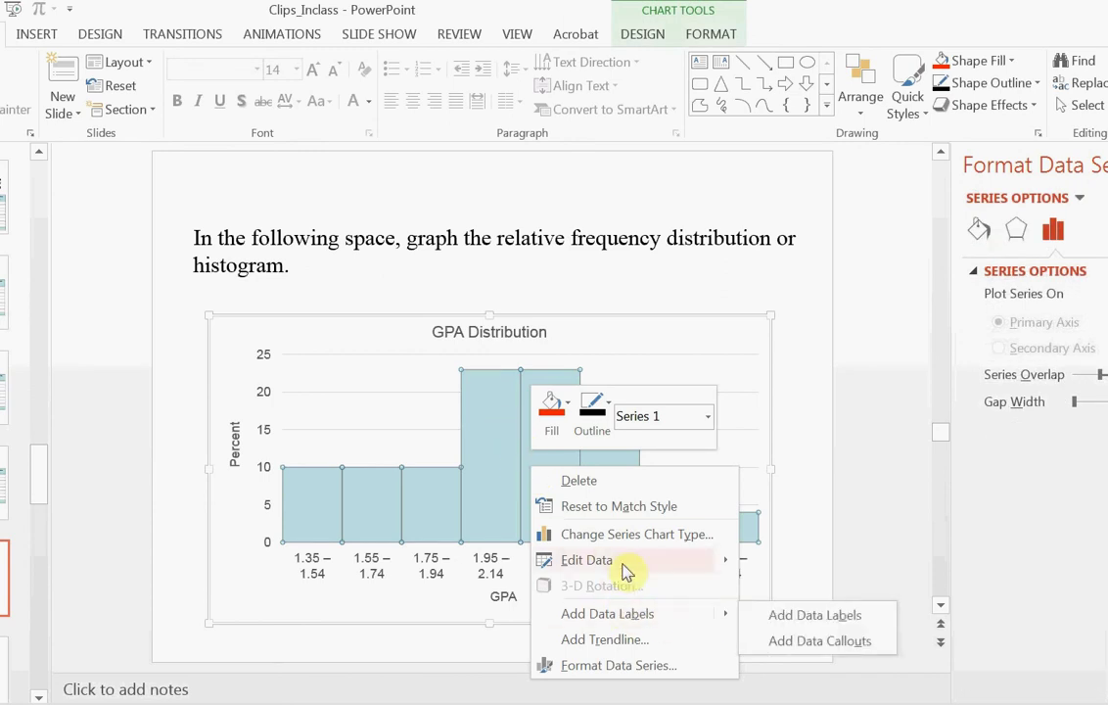
key("Escape")
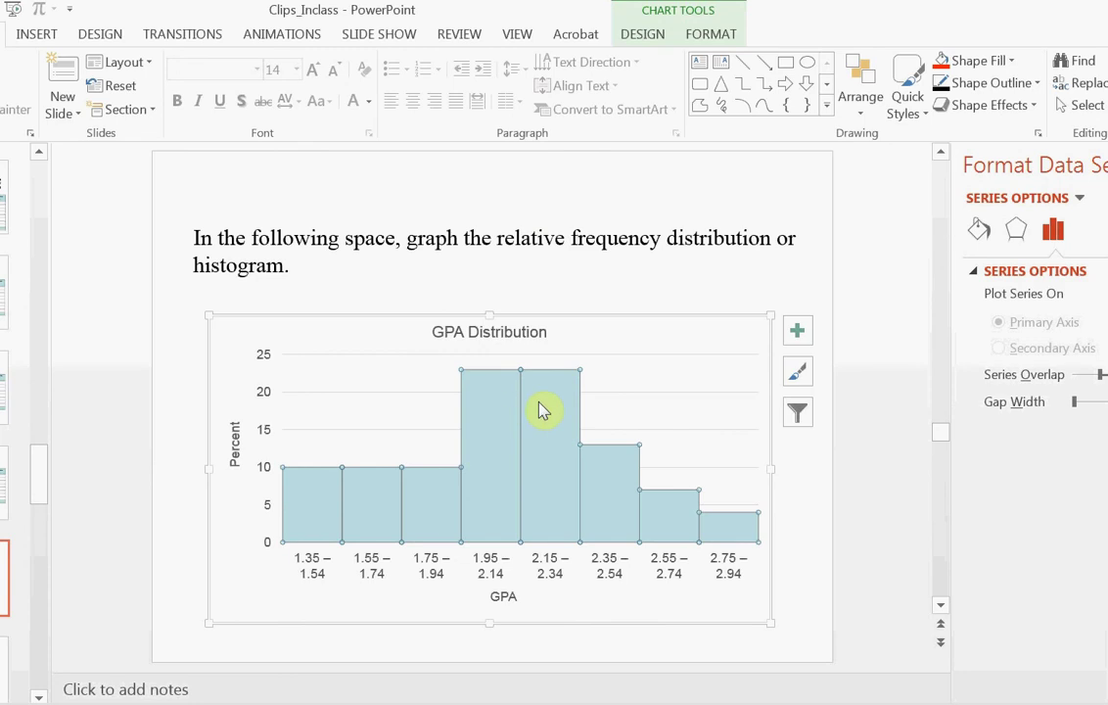
mouse_move(578, 466)
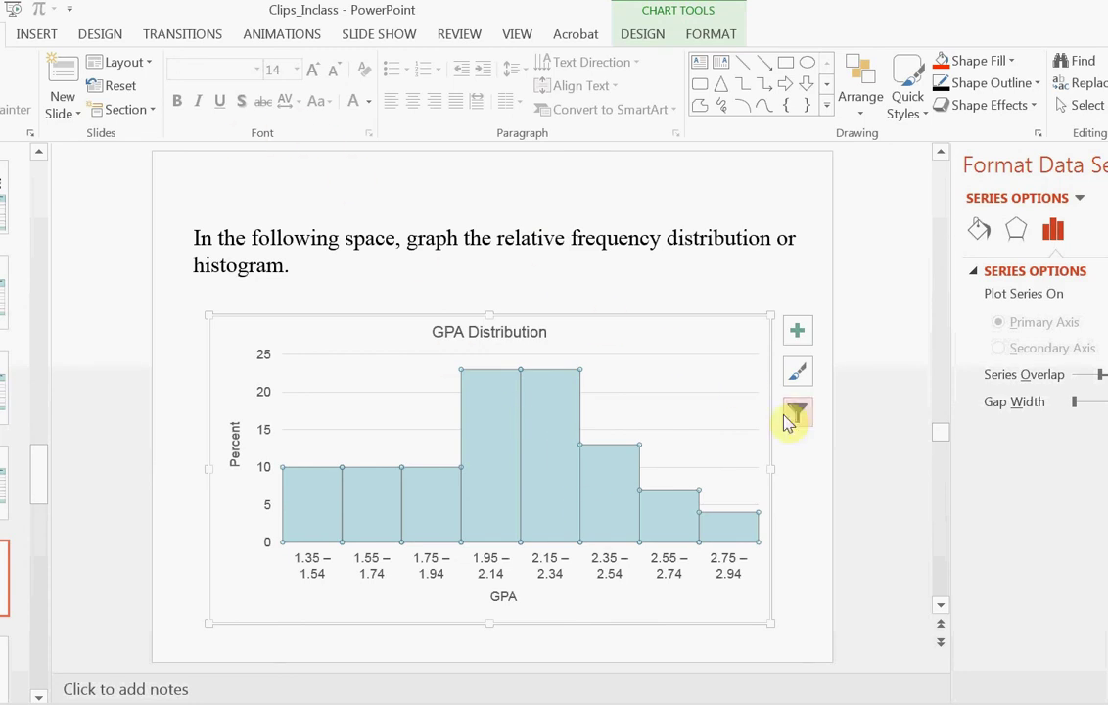
mouse_move(540, 495)
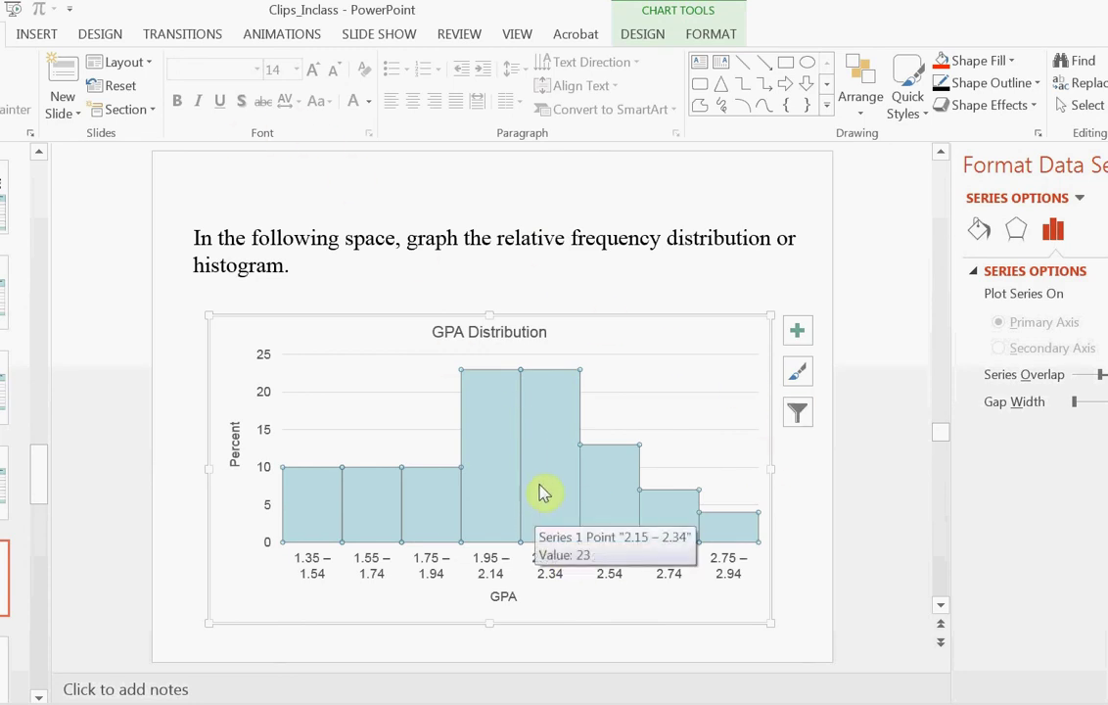
right_click(548, 419)
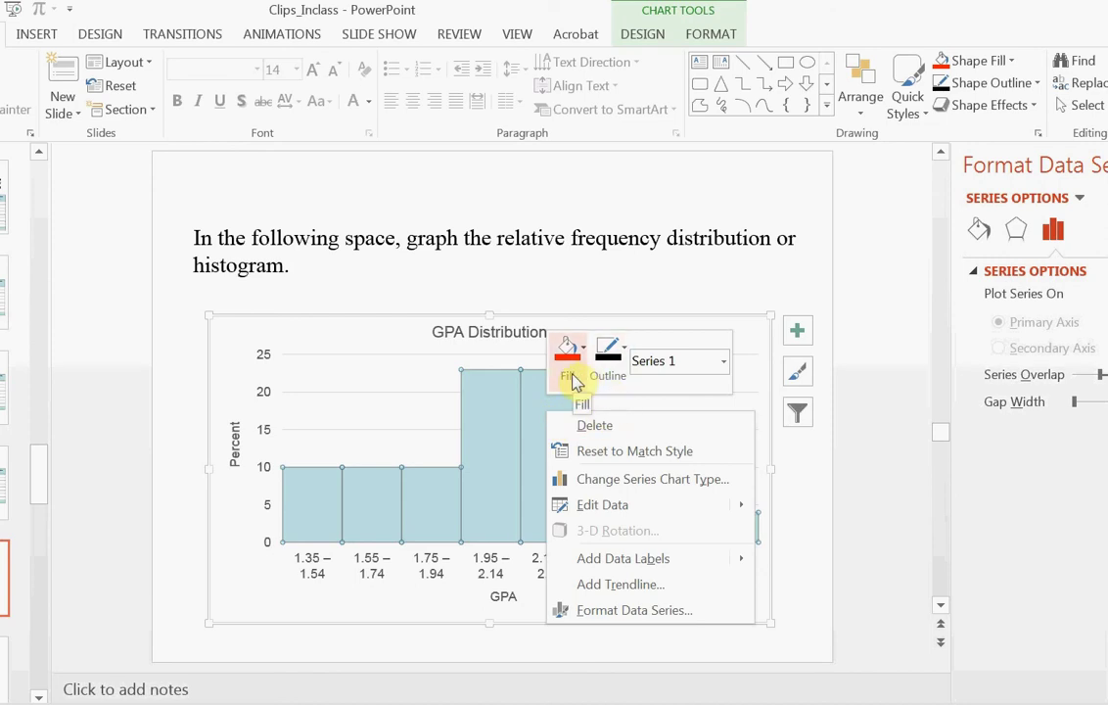
left_click(612, 612)
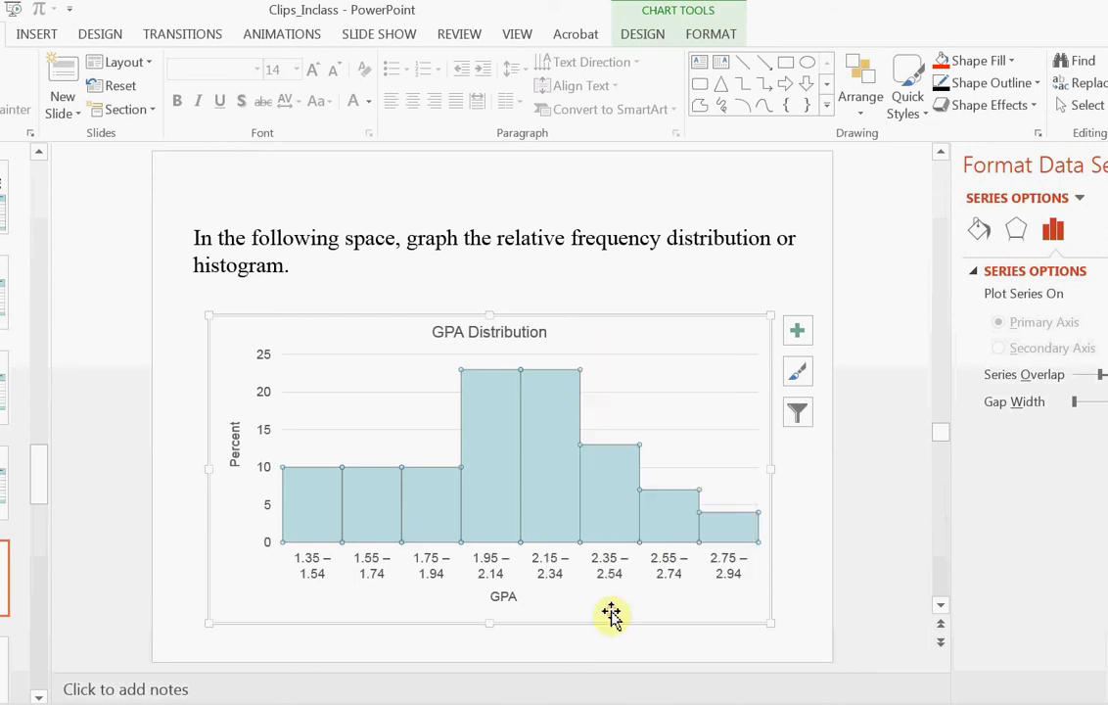
Set the histogram's data series to No Outline
mouse_move(626, 515)
right_click(617, 472)
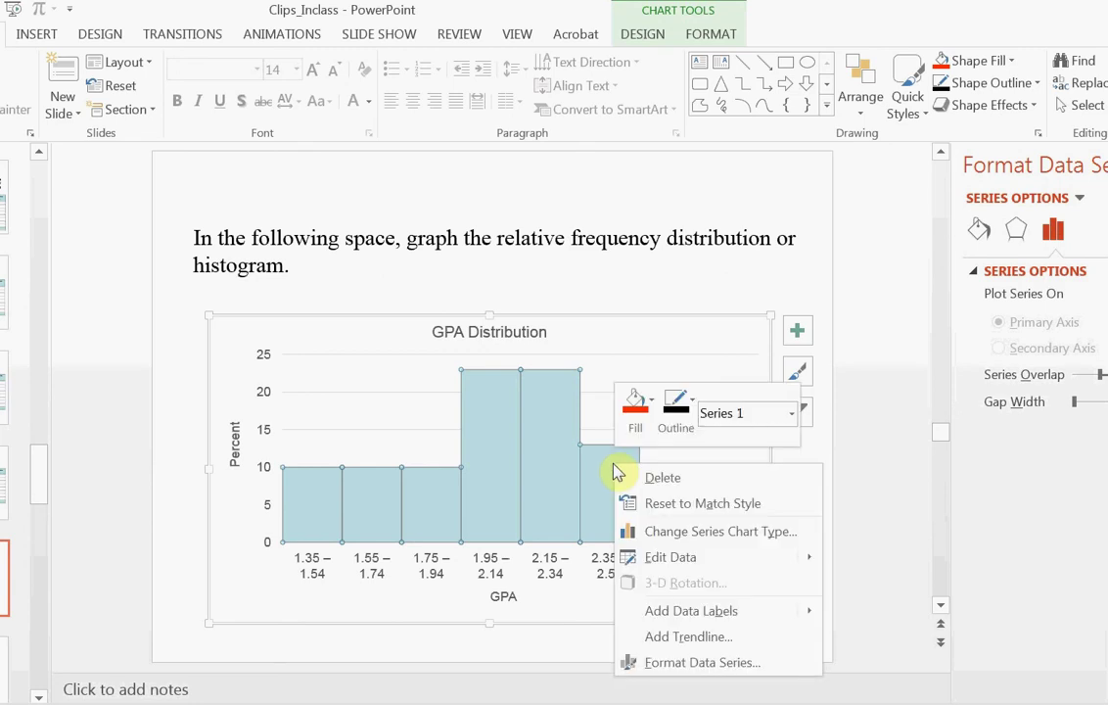
left_click(675, 421)
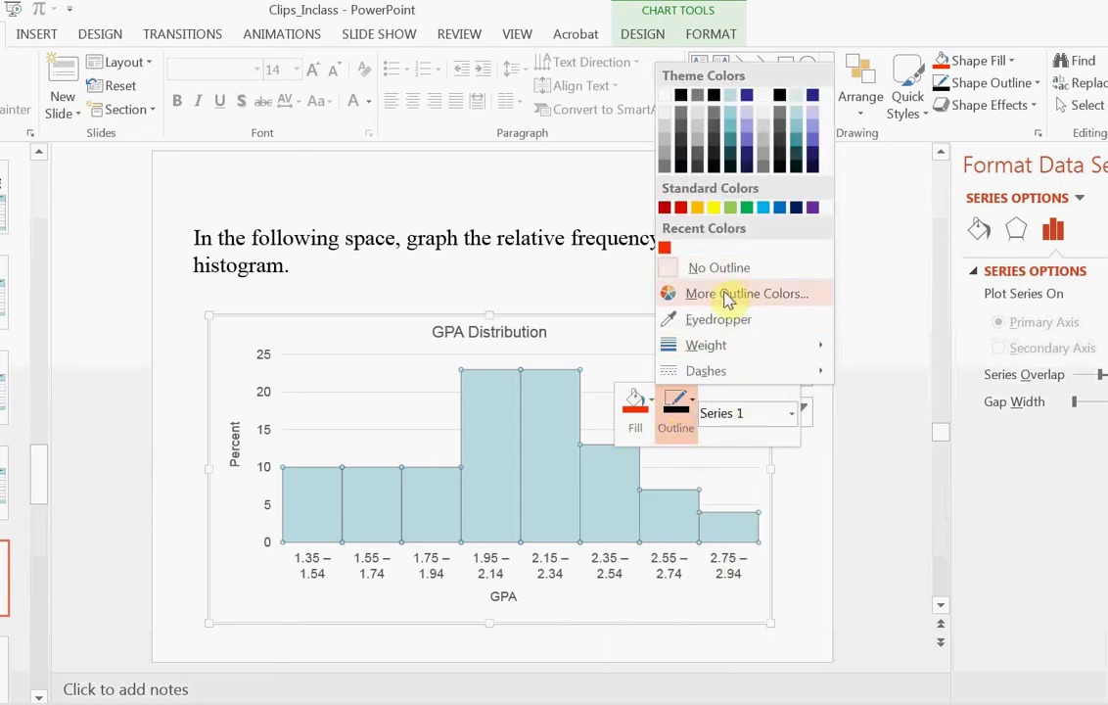
left_click(784, 275)
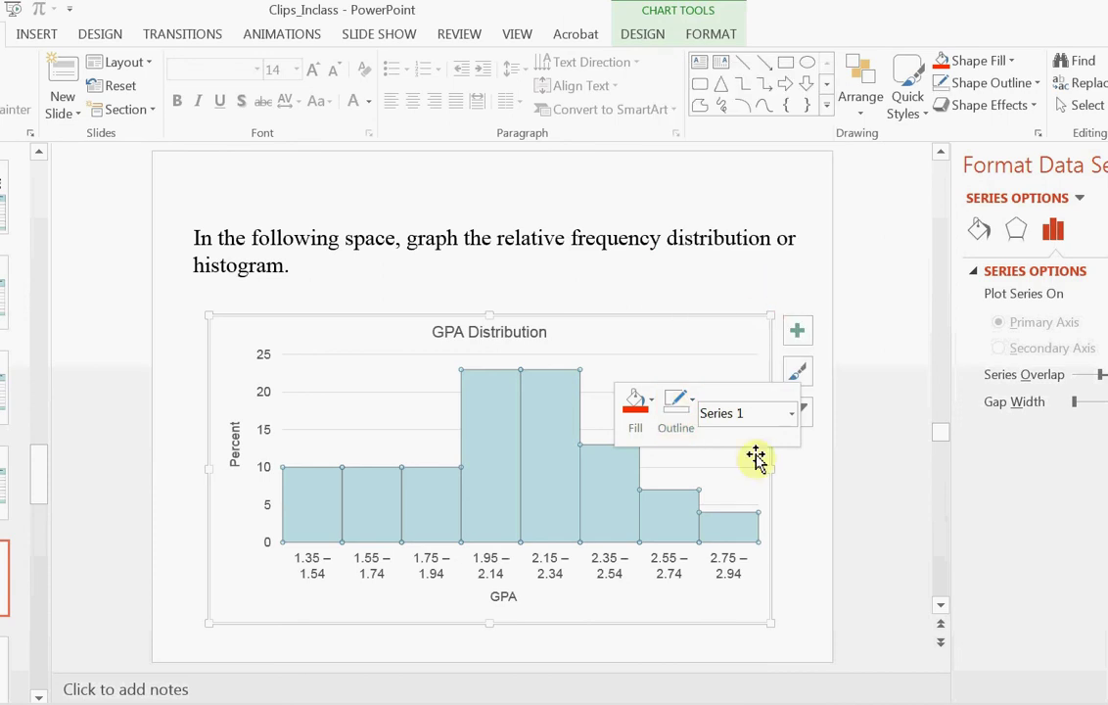
left_click(590, 624)
Apply a black theme-color outline to the histogram's columns so each bar is separated
right_click(553, 449)
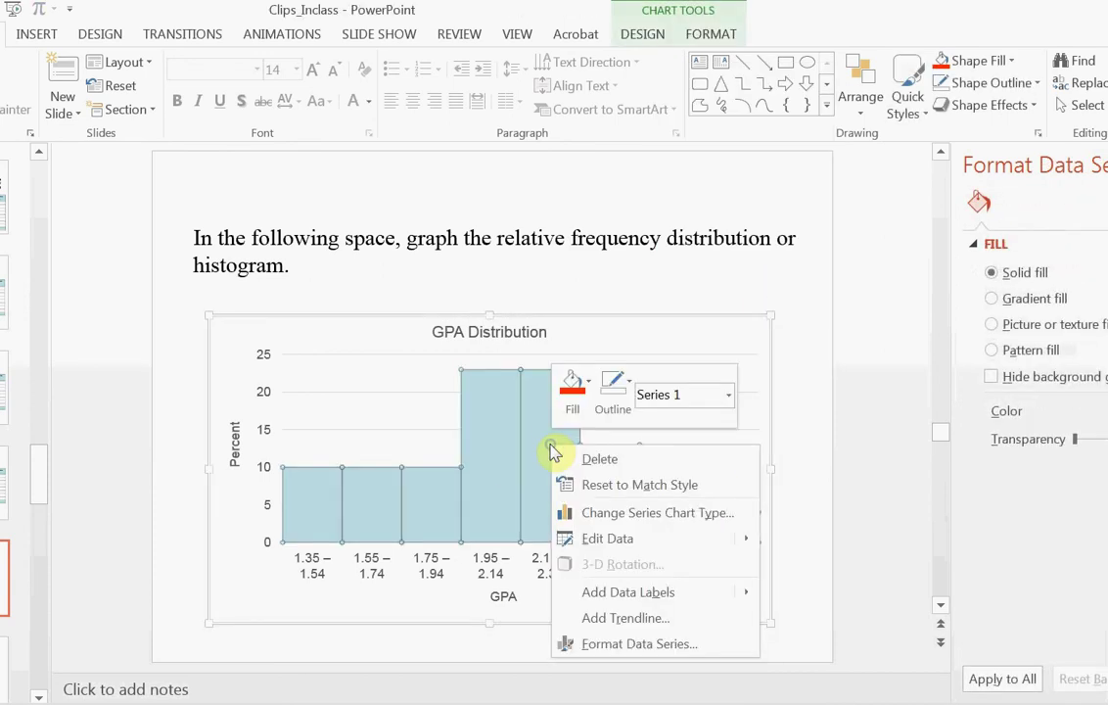
left_click(617, 406)
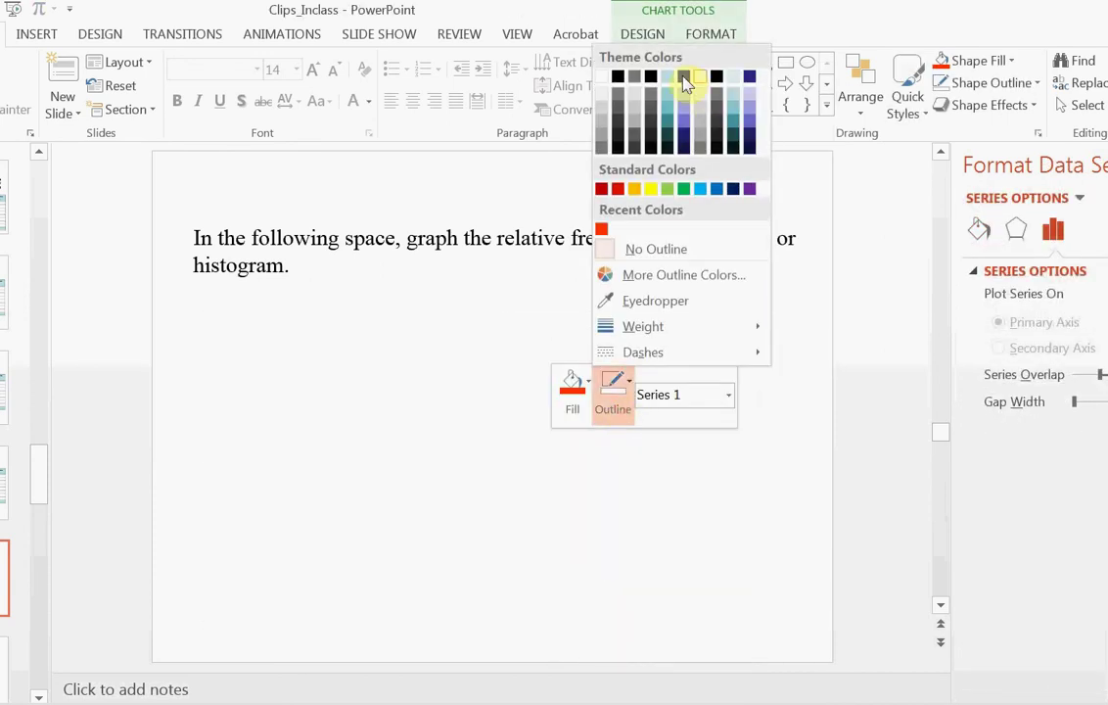
left_click(618, 78)
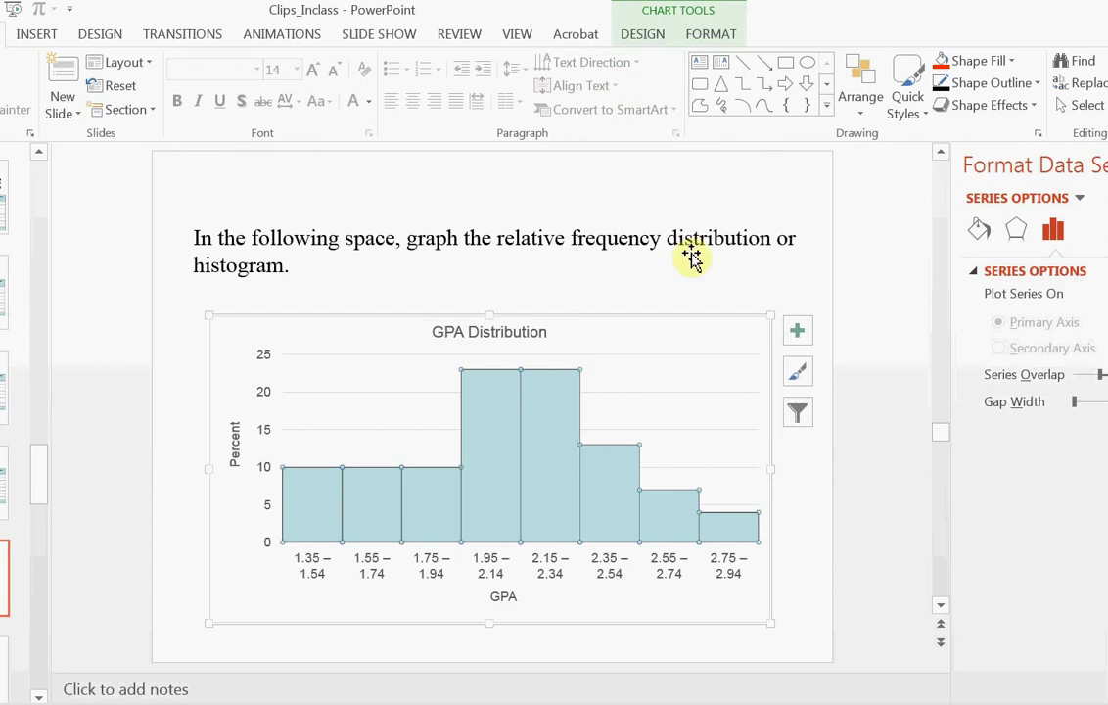
left_click(802, 555)
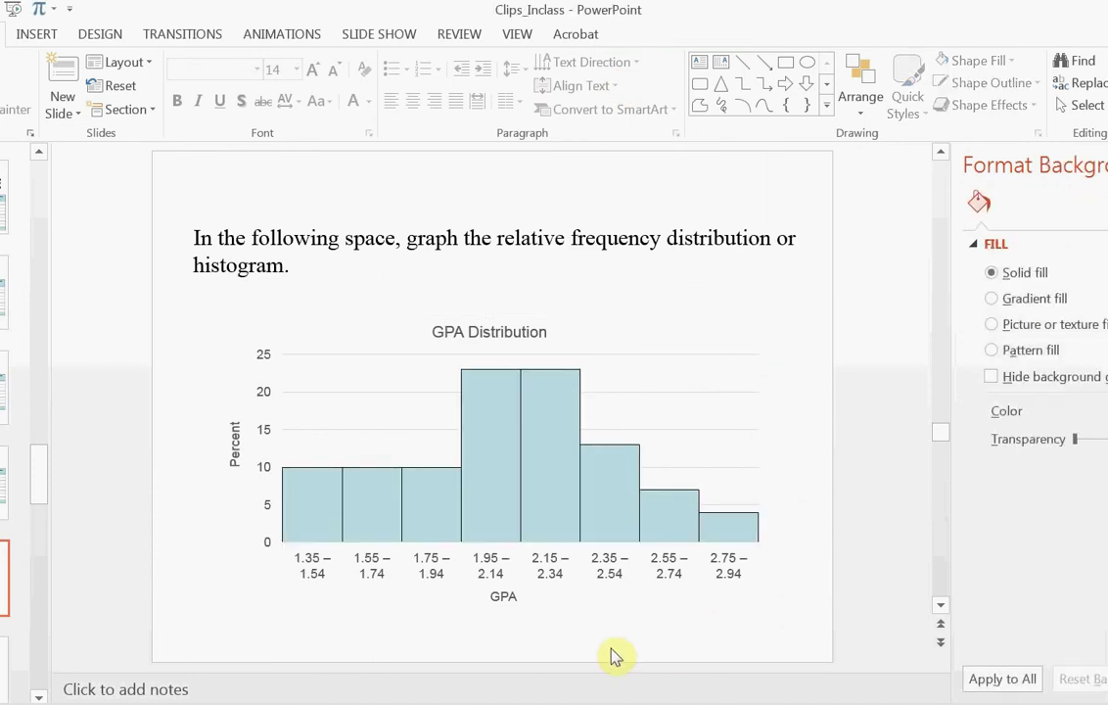
Fill the histogram's columns with the orange-gold standard color
right_click(553, 437)
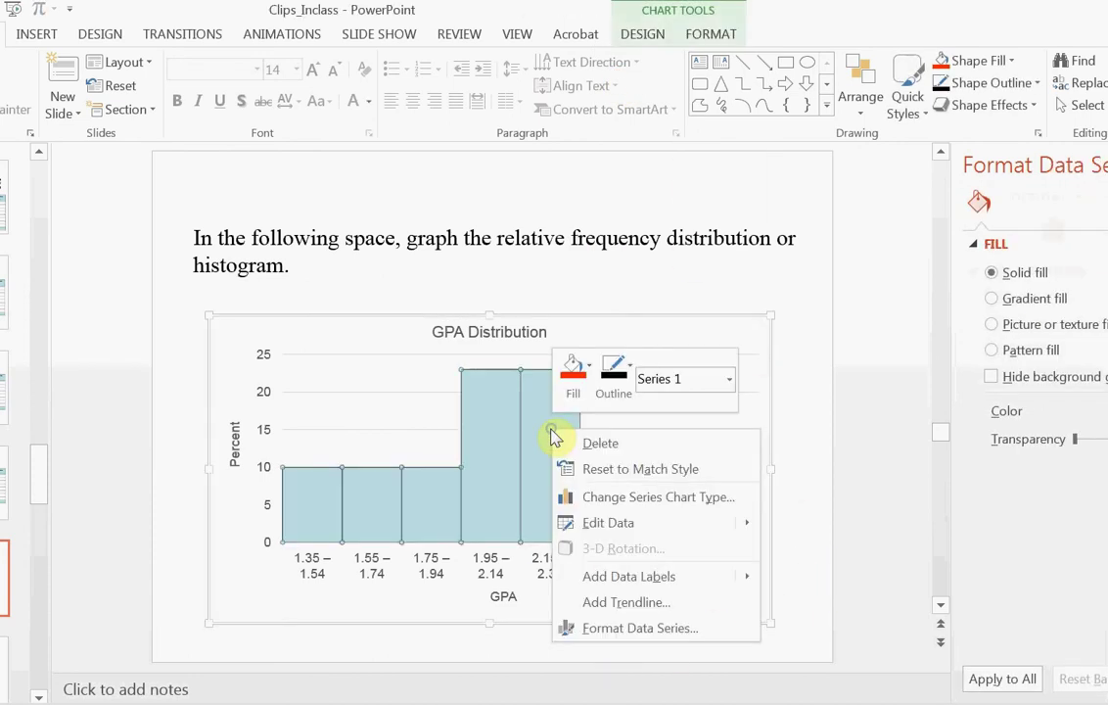
left_click(576, 379)
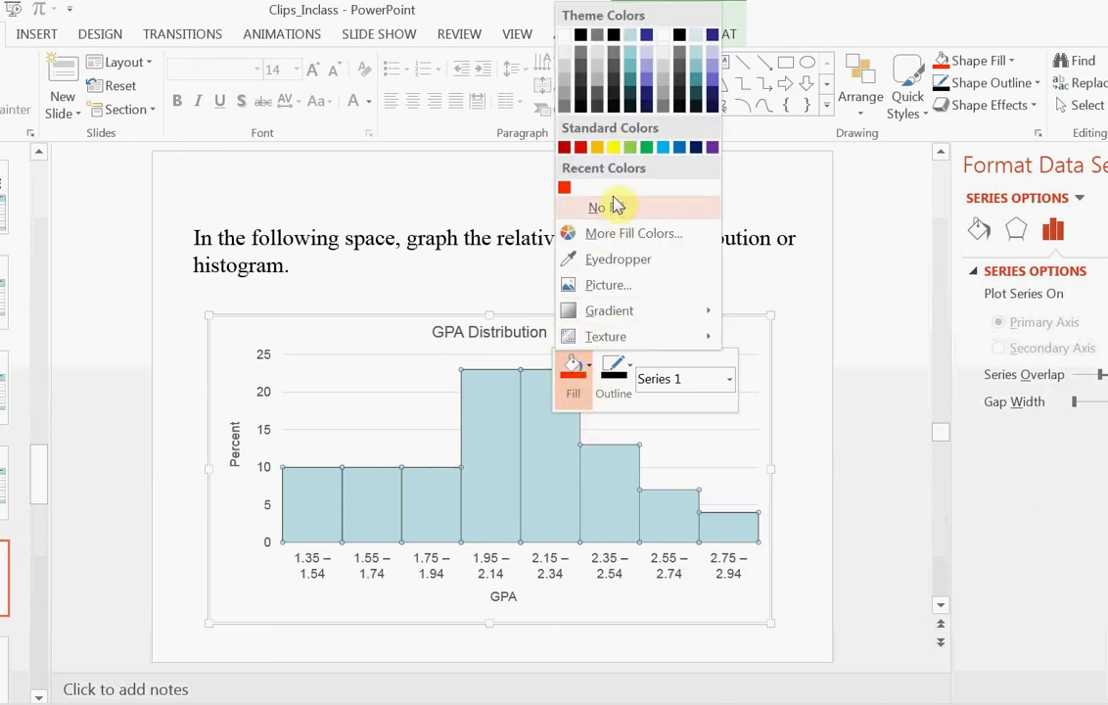
left_click(599, 148)
left_click(809, 527)
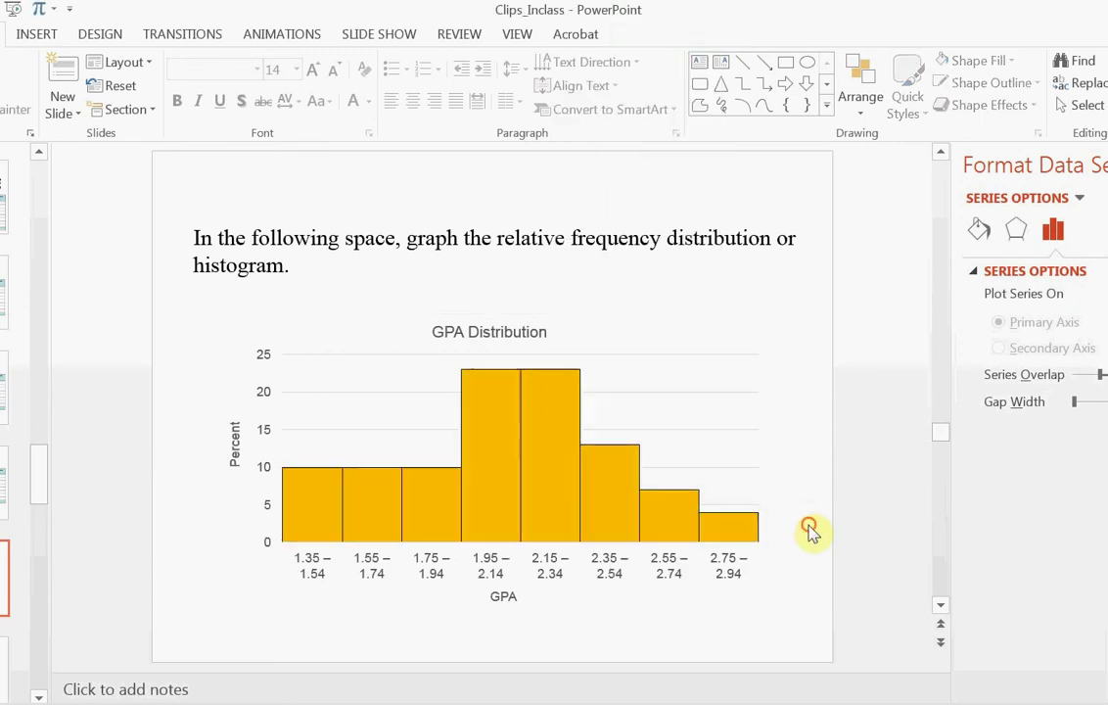